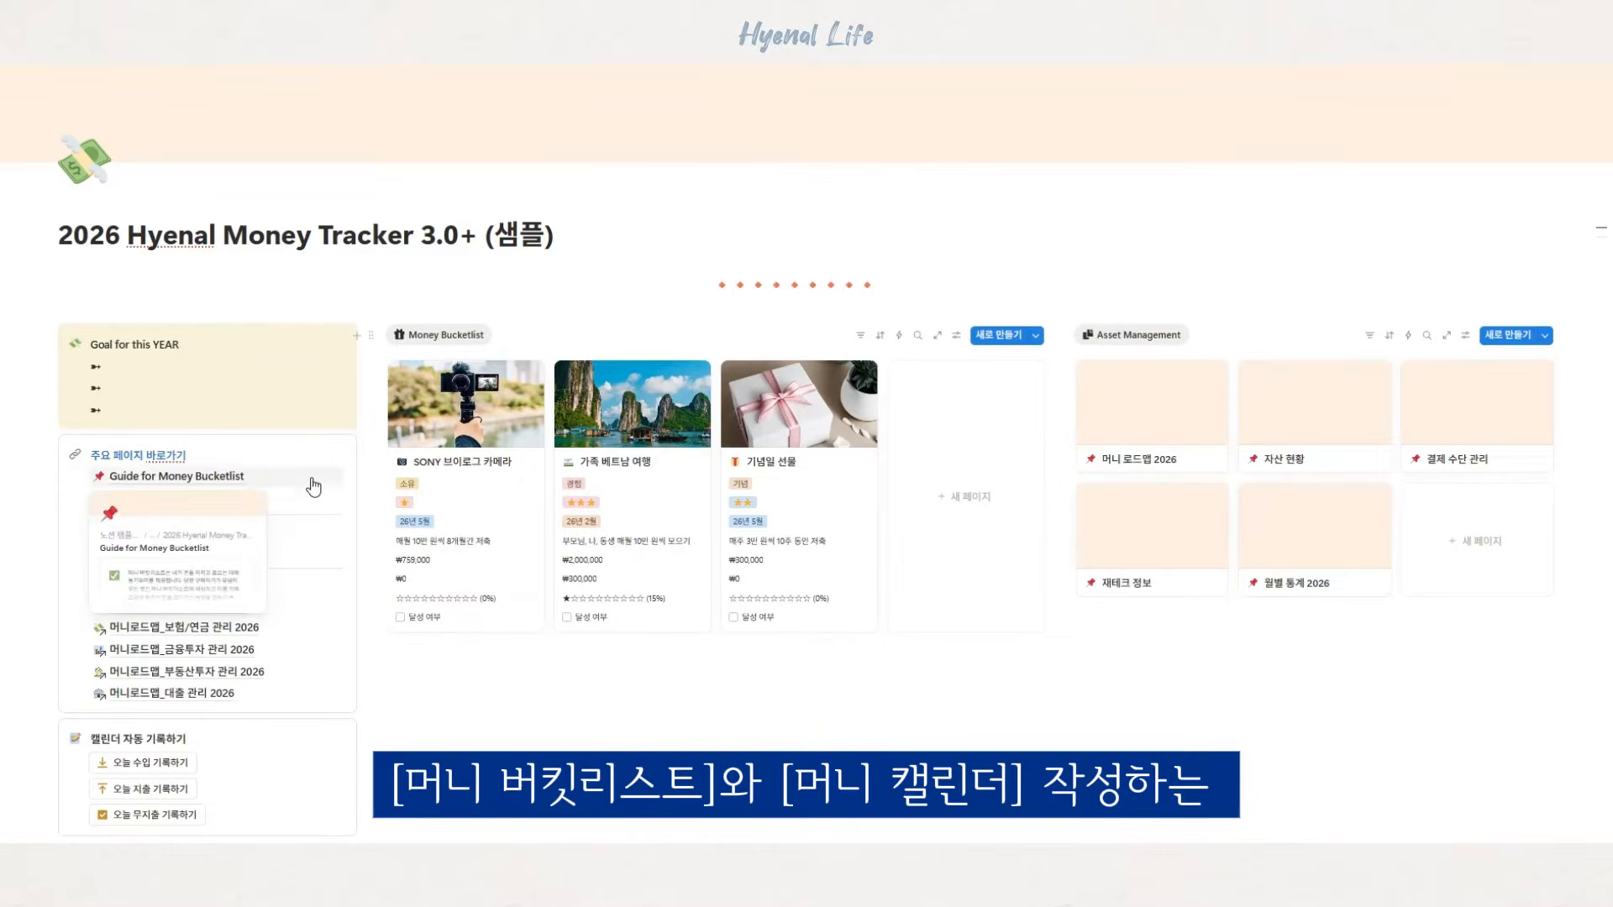
- Examine the dashboard's guide and asset page shortcuts, the automatic calendar recording section, and the Money Calendar
mouse_move(316, 511)
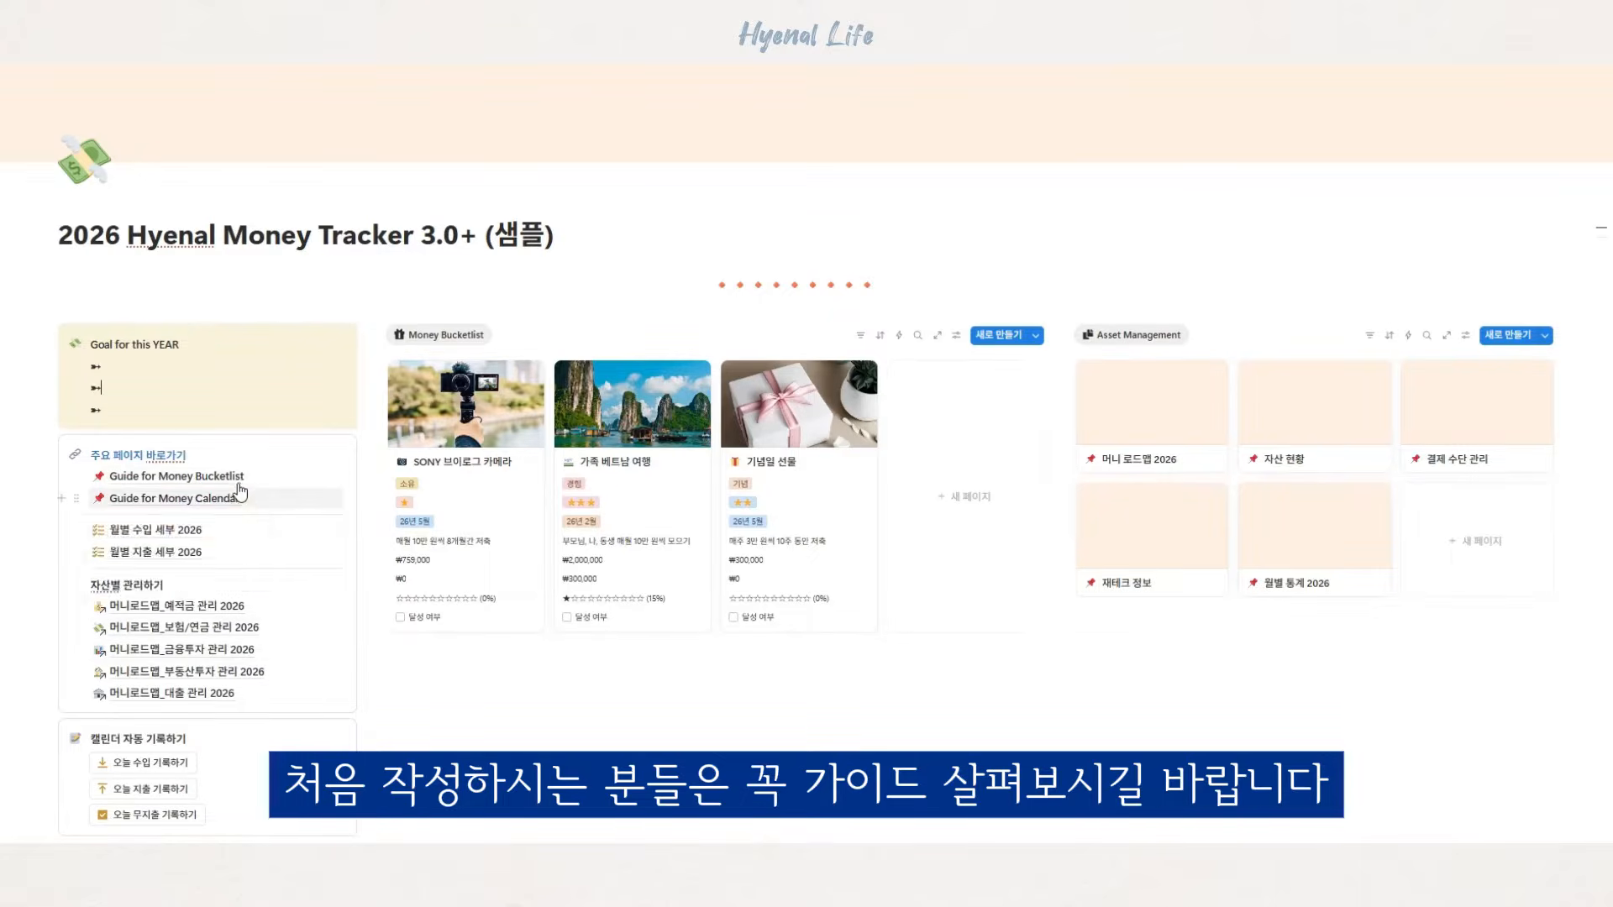
mouse_move(330, 538)
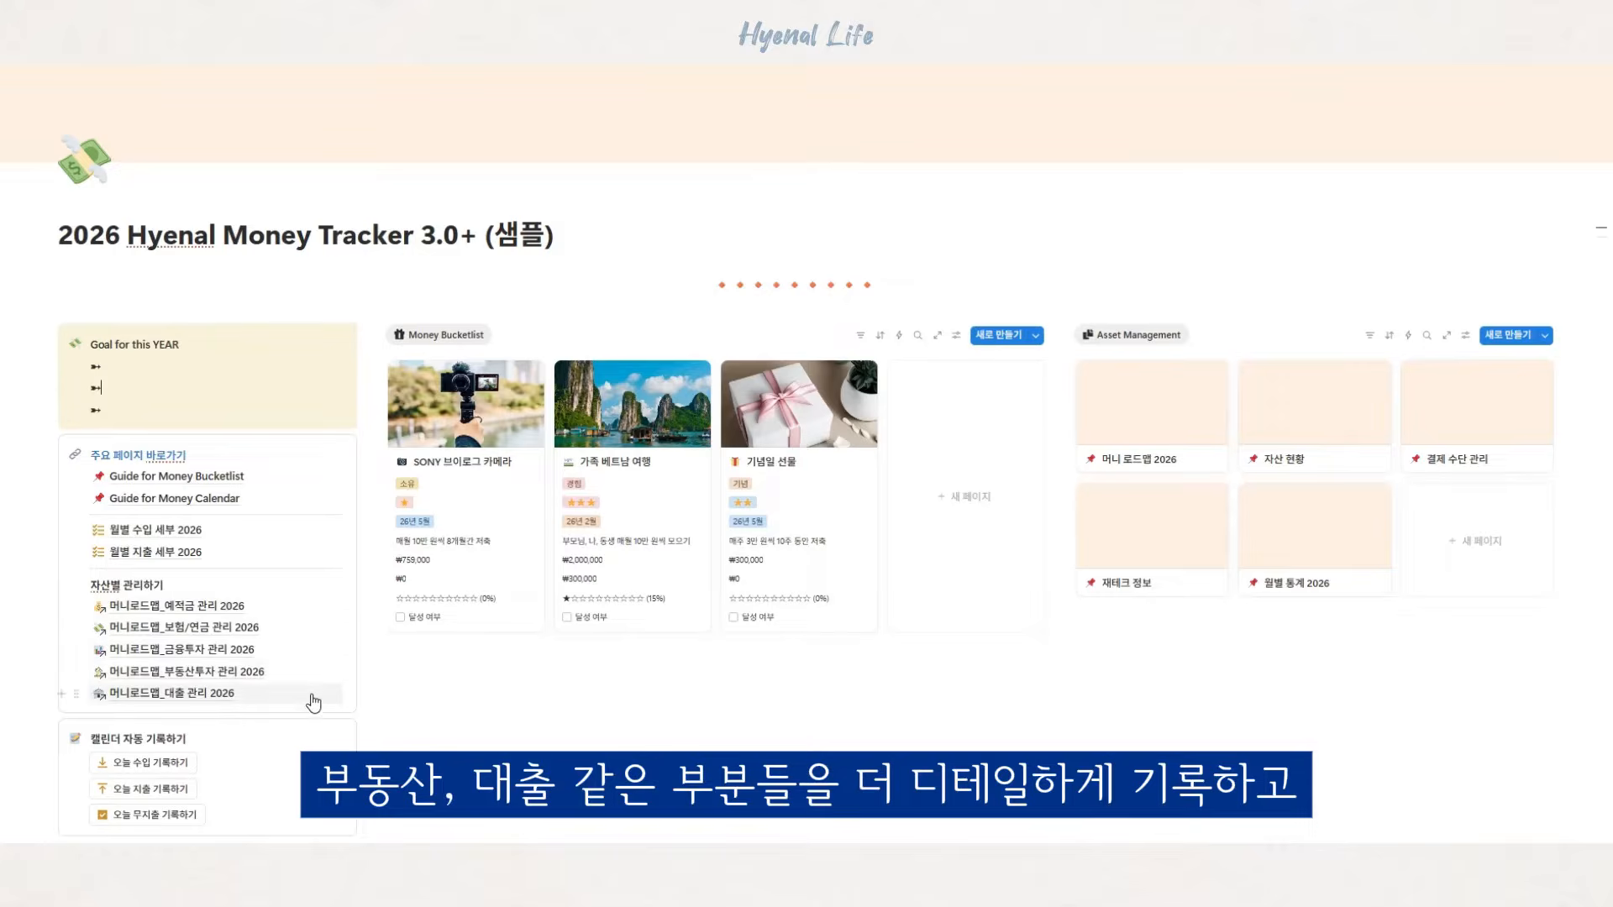
mouse_move(315, 705)
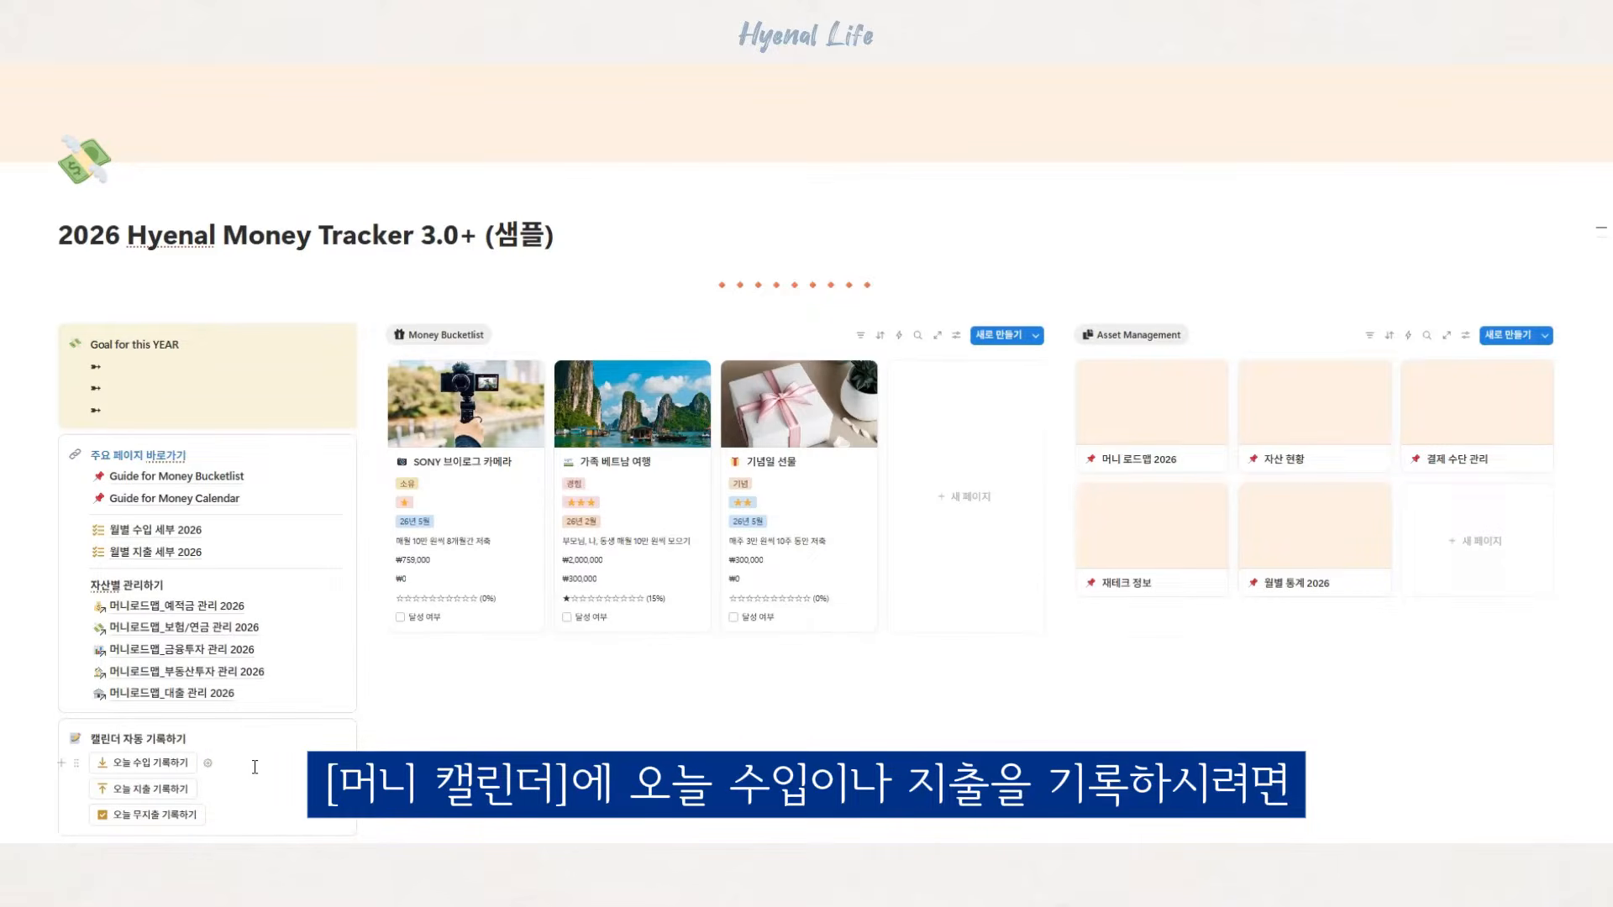
scroll(400, 538, "up", 1)
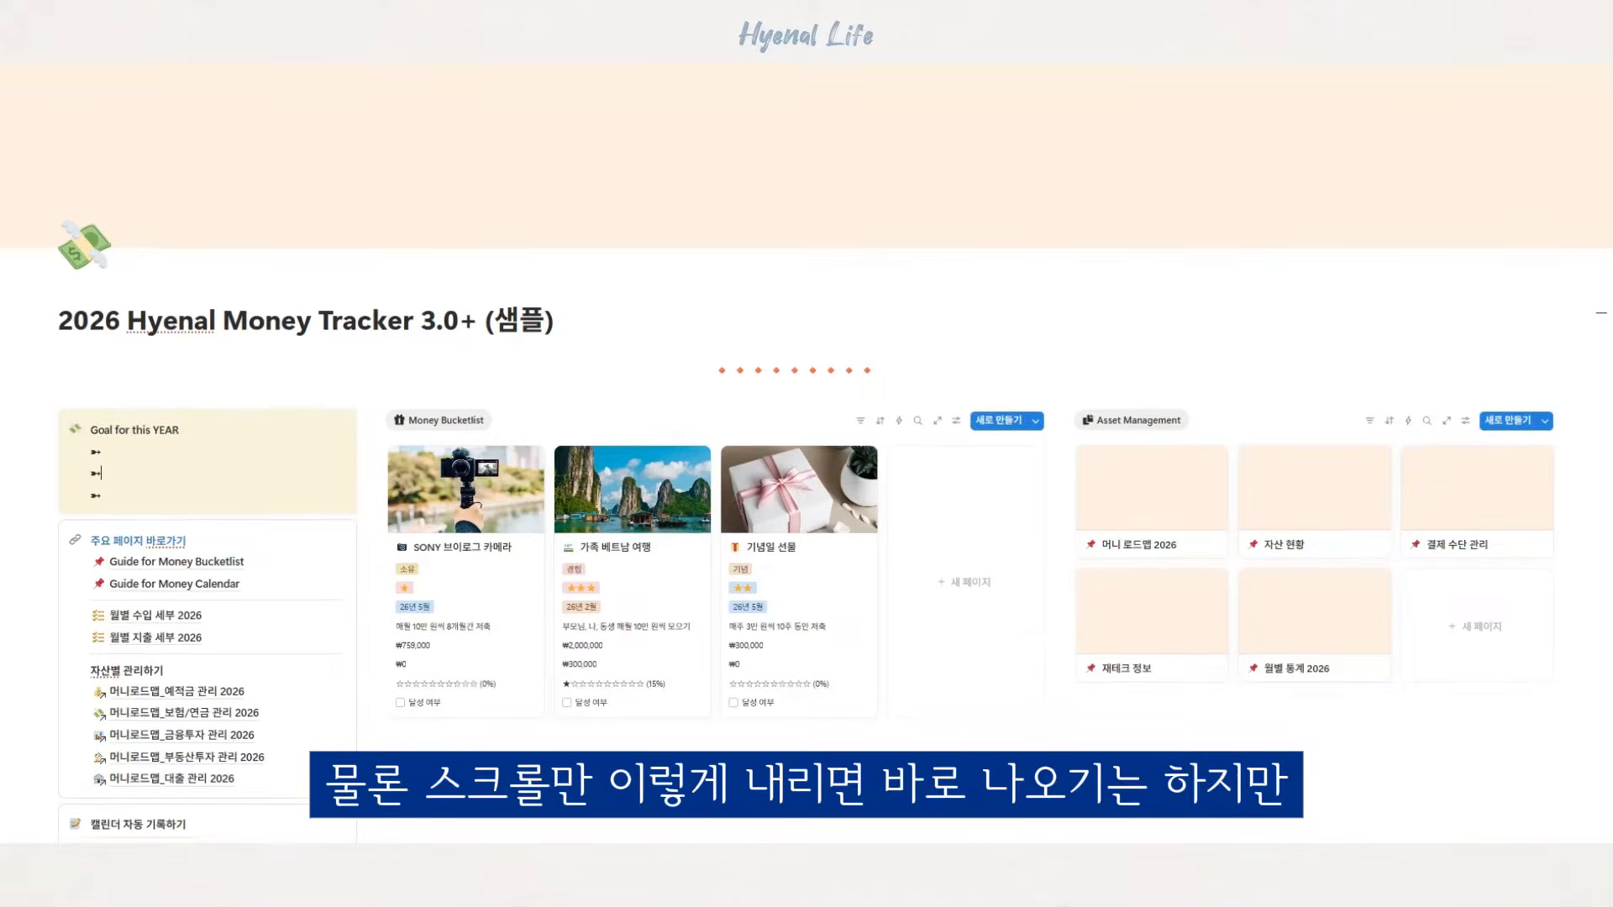
scroll(400, 538, "down", 7)
scroll(804, 453, "down", 8)
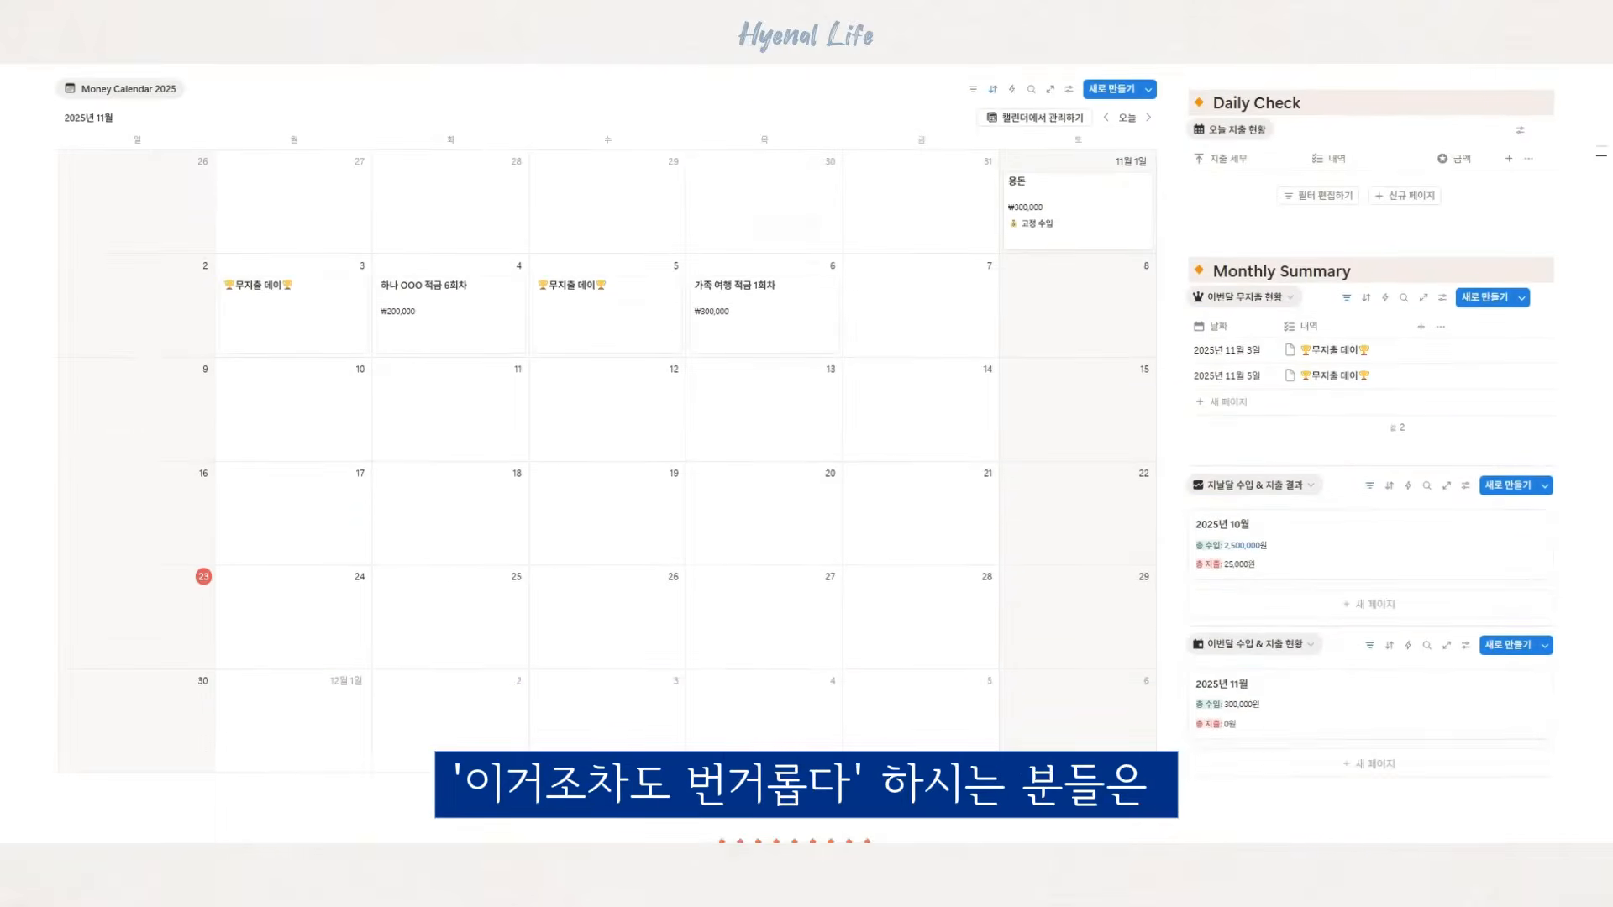
scroll(805, 451, "up", 1)
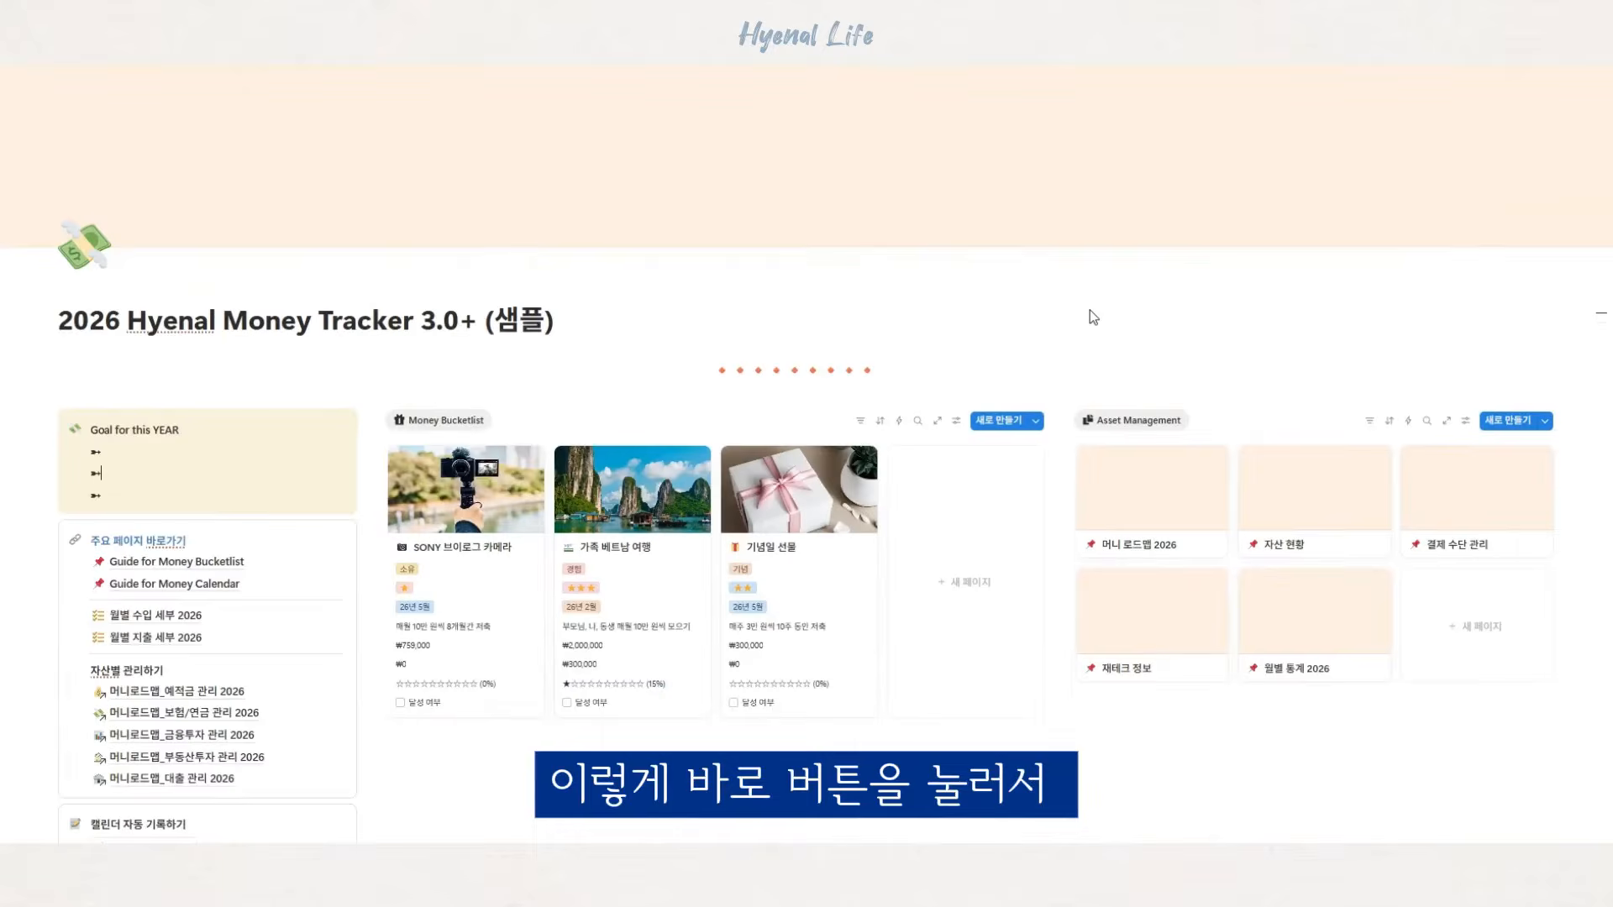
- Create today's income, expense and no-spend (무지출 데이) entries from the 캘린더 자동 기록하기 section, closing each entry page
scroll(162, 685, "down", 2)
left_click(162, 680)
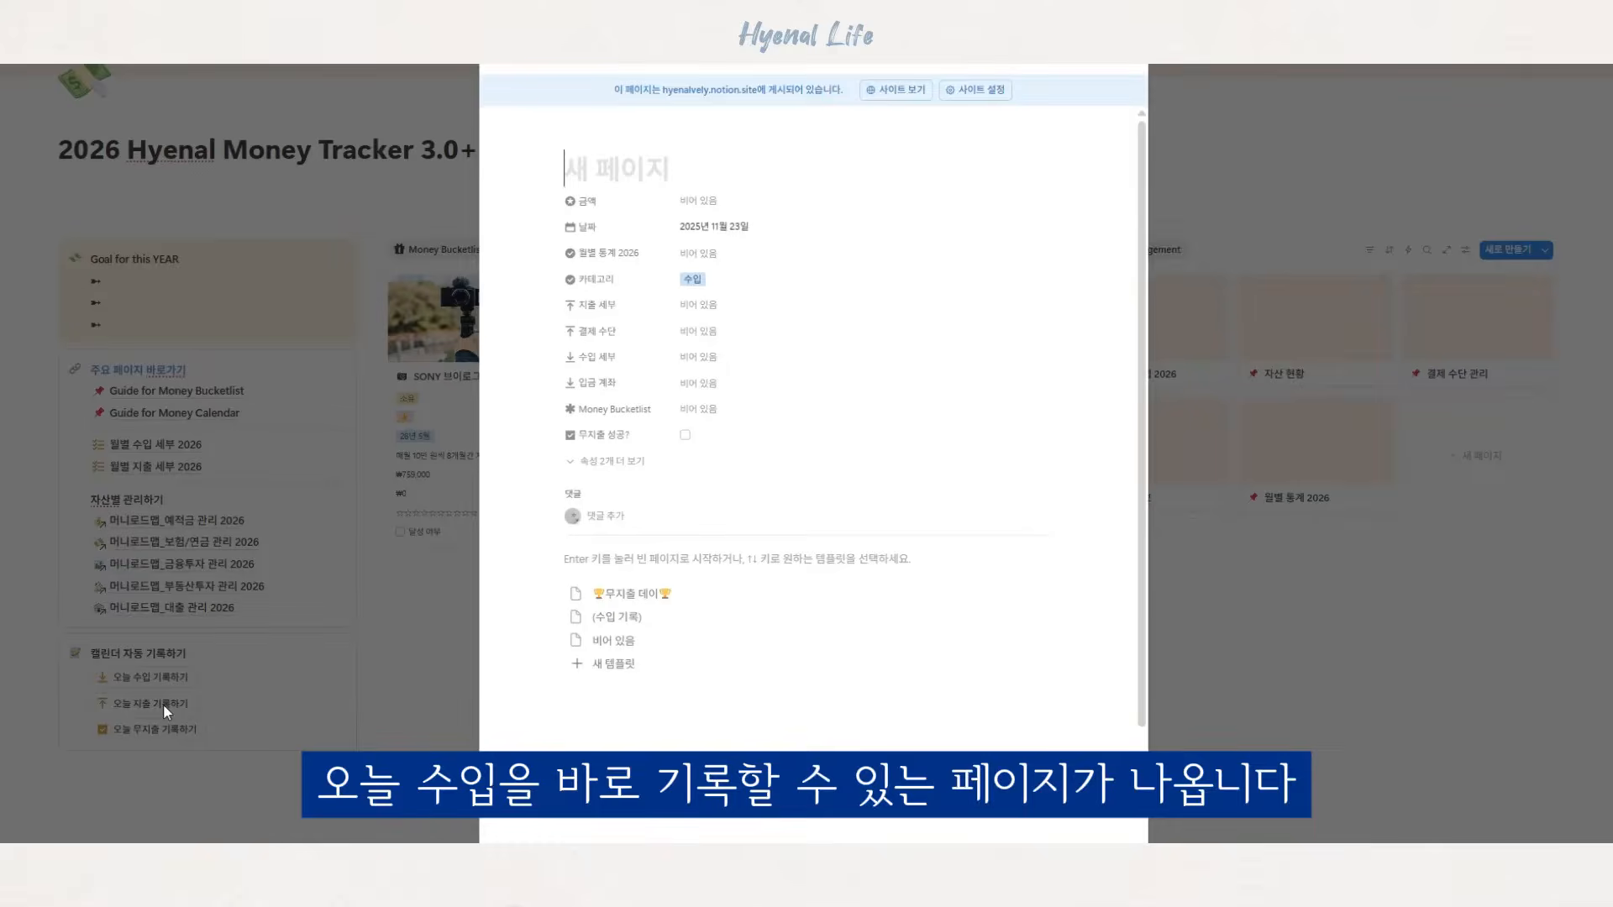
left_click(150, 709)
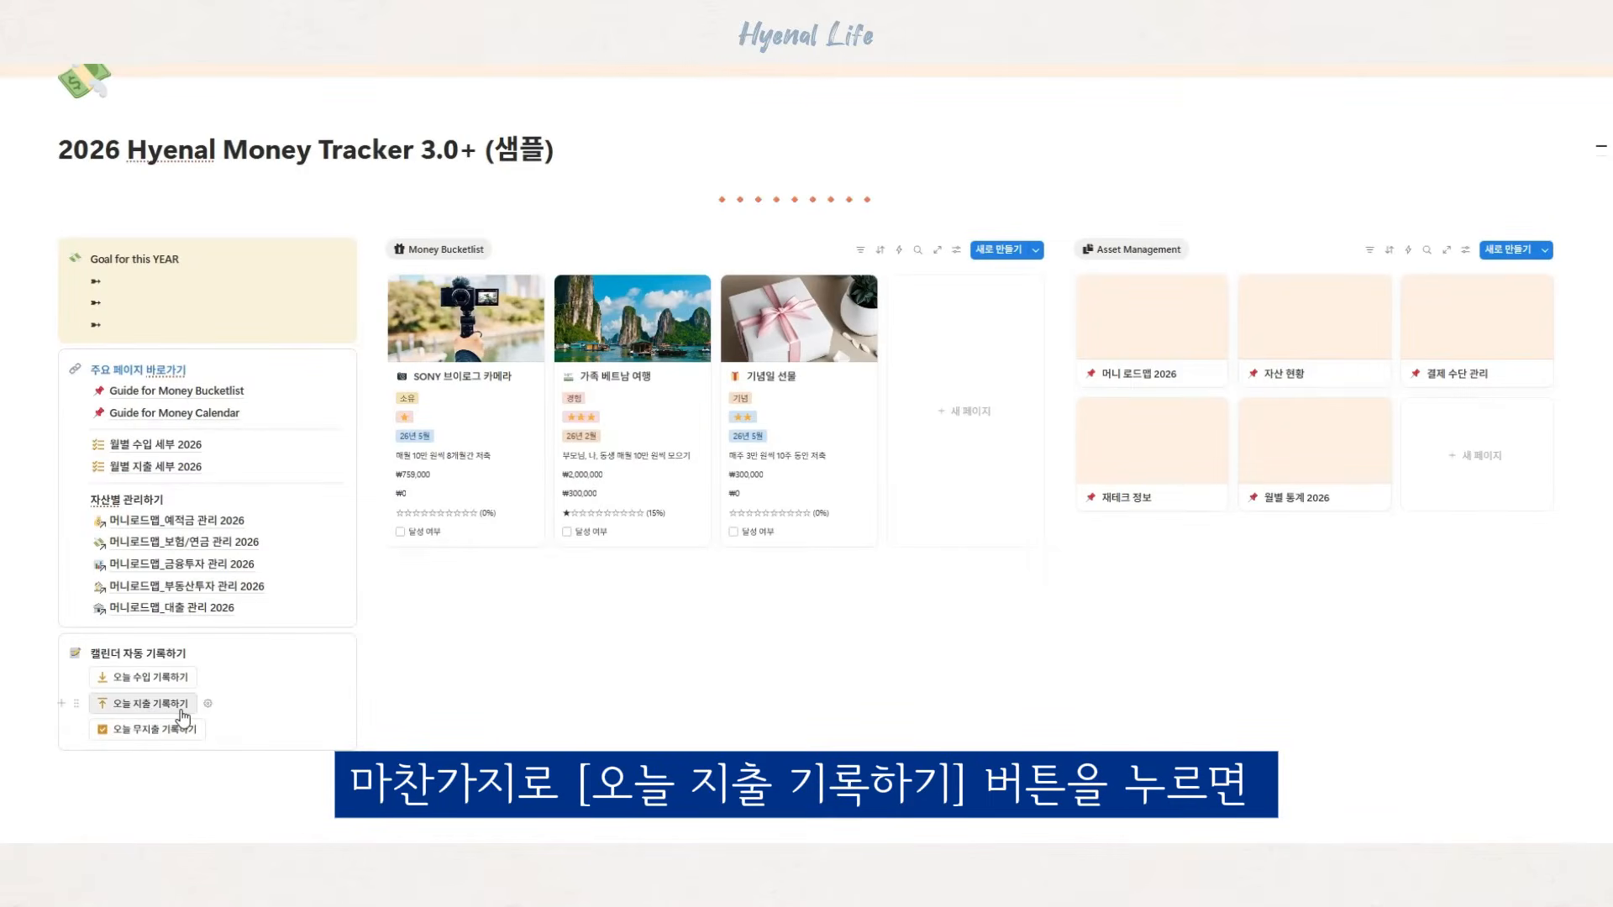
left_click(180, 710)
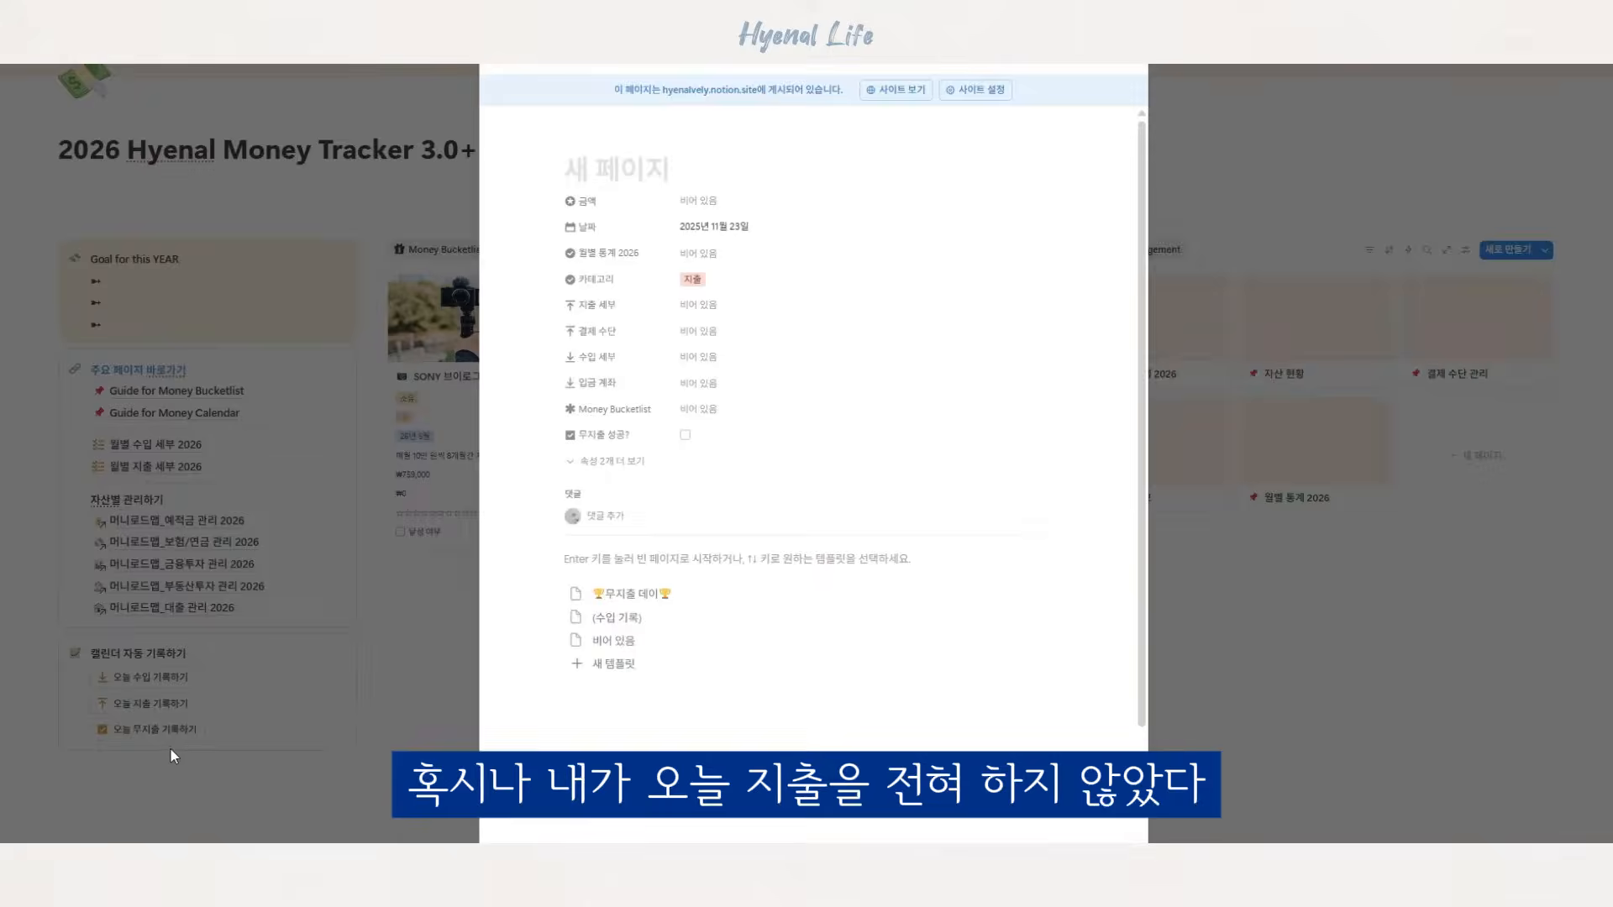
left_click(145, 750)
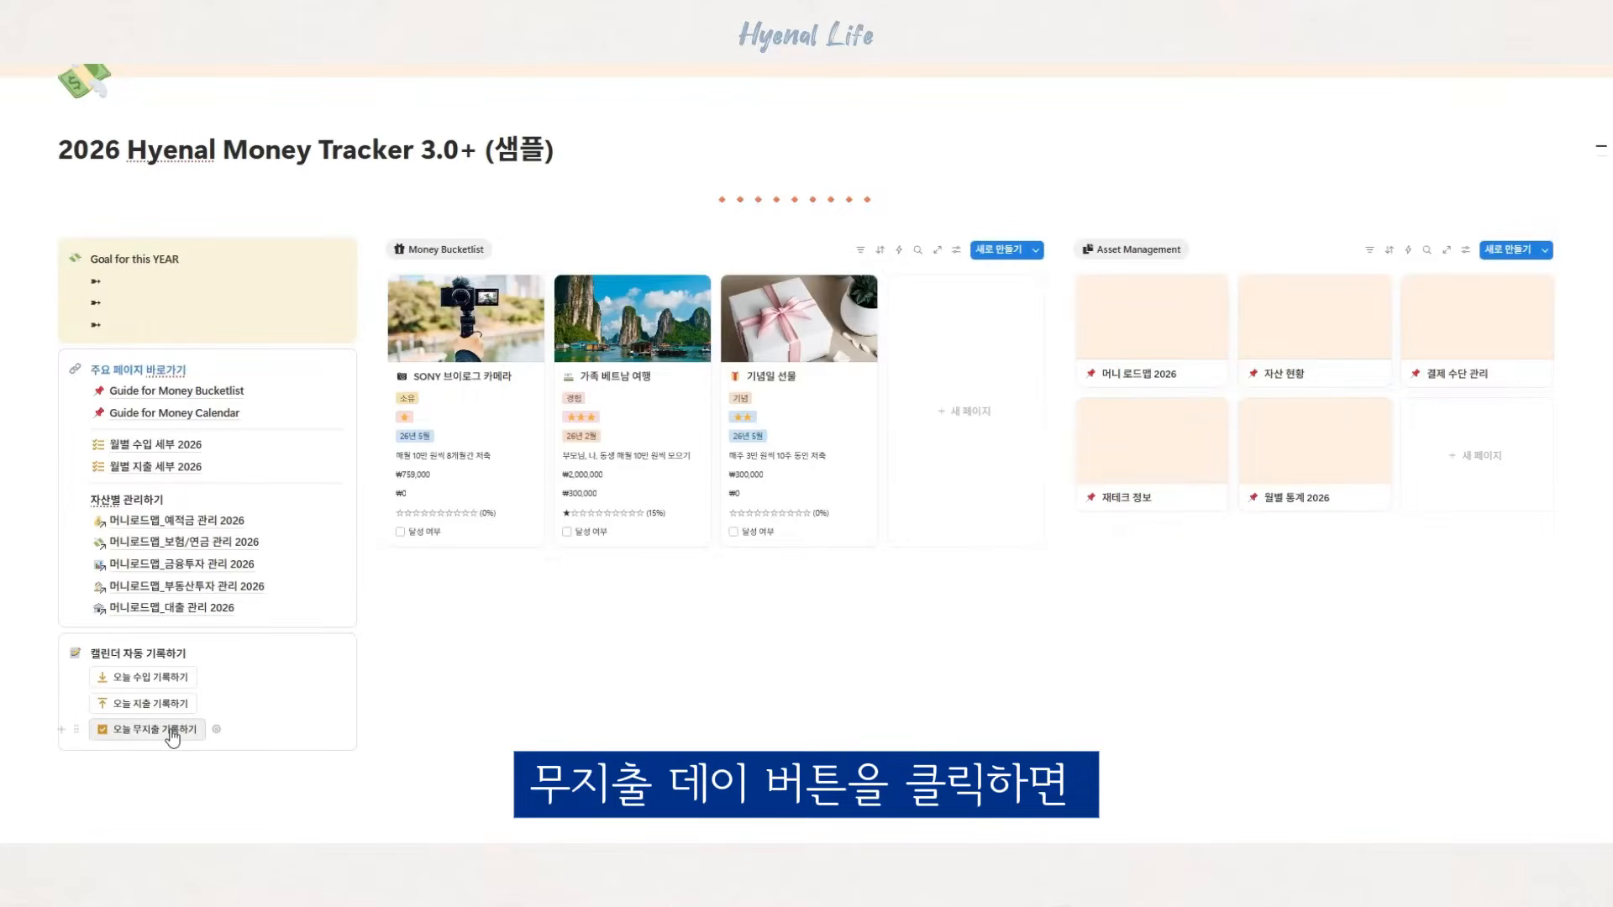
left_click(172, 731)
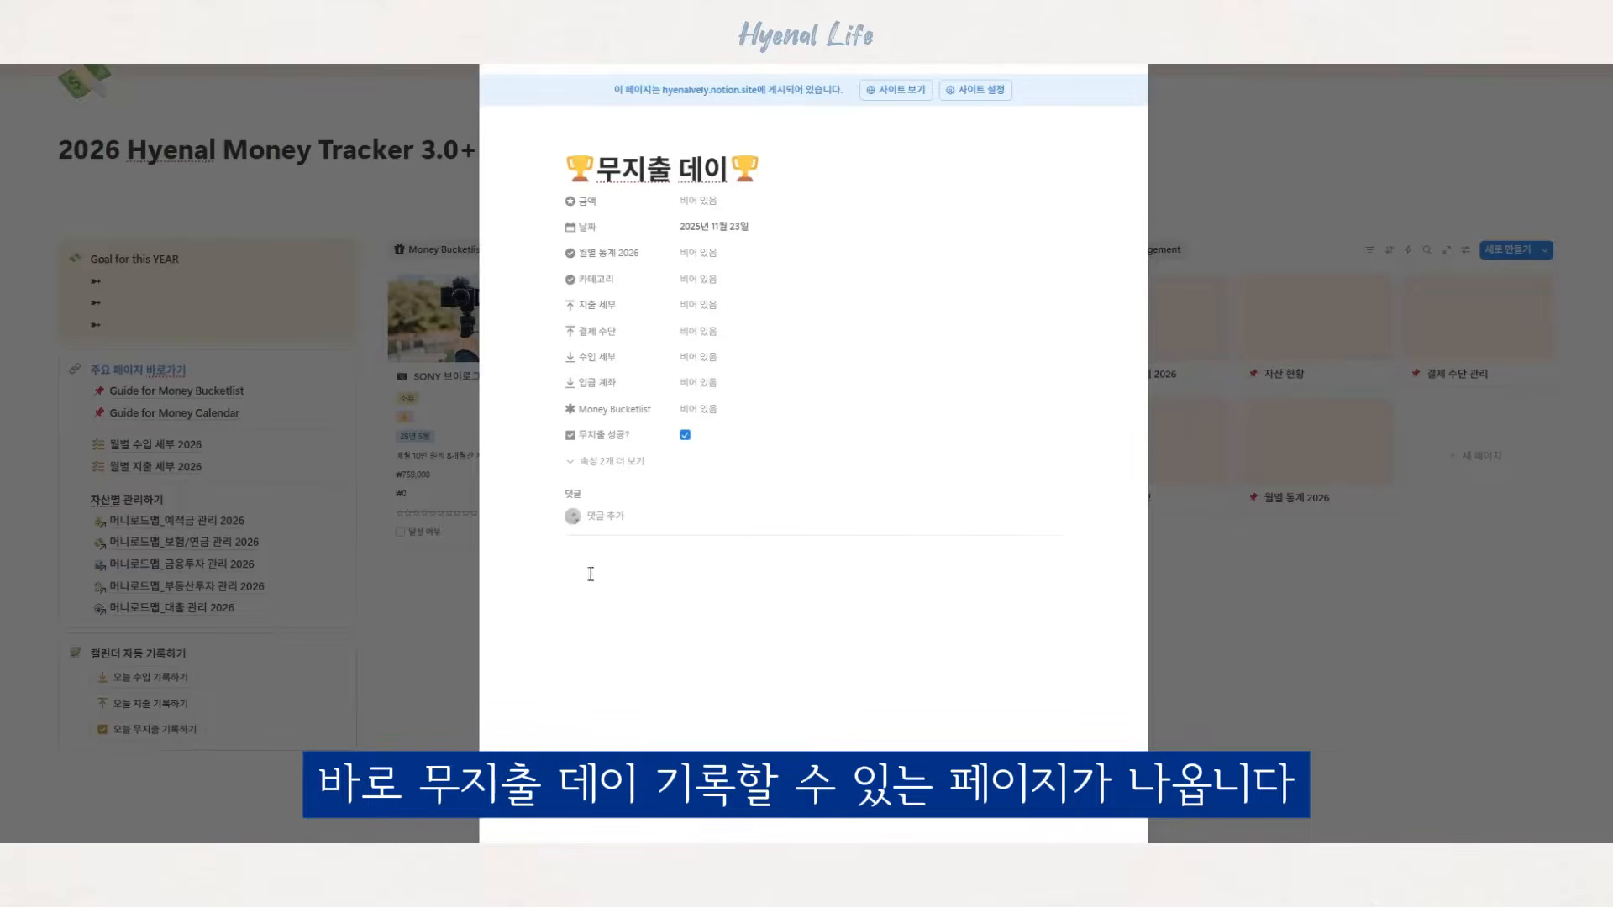
left_click(415, 590)
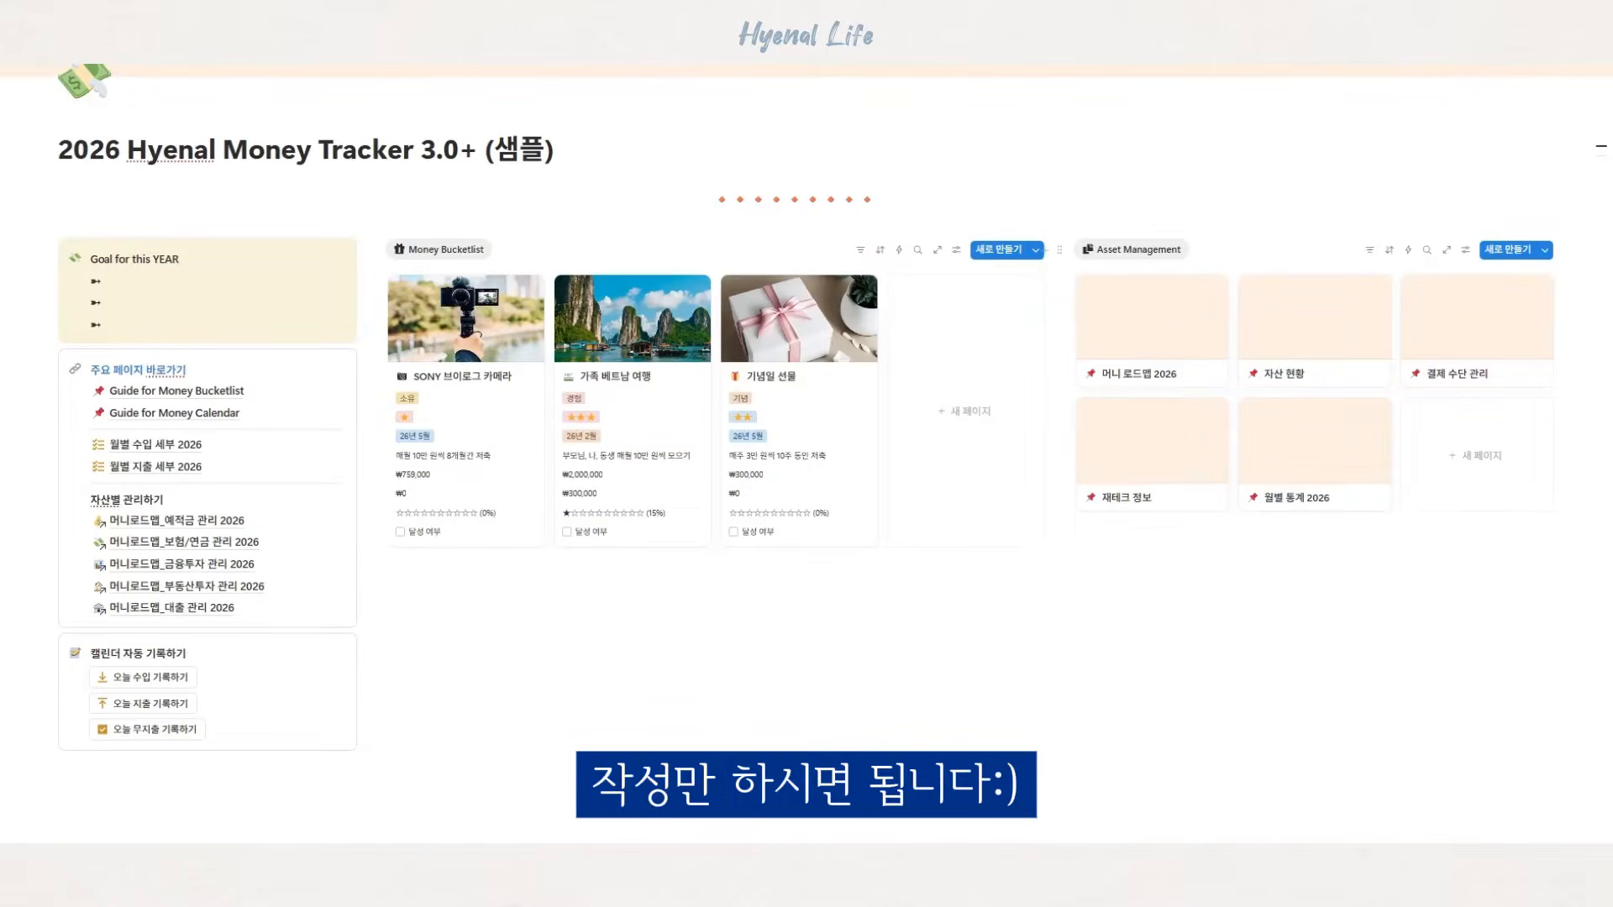
- Delete the three entries just created on November 23 in the Money Calendar
scroll(806, 453, "down", 15)
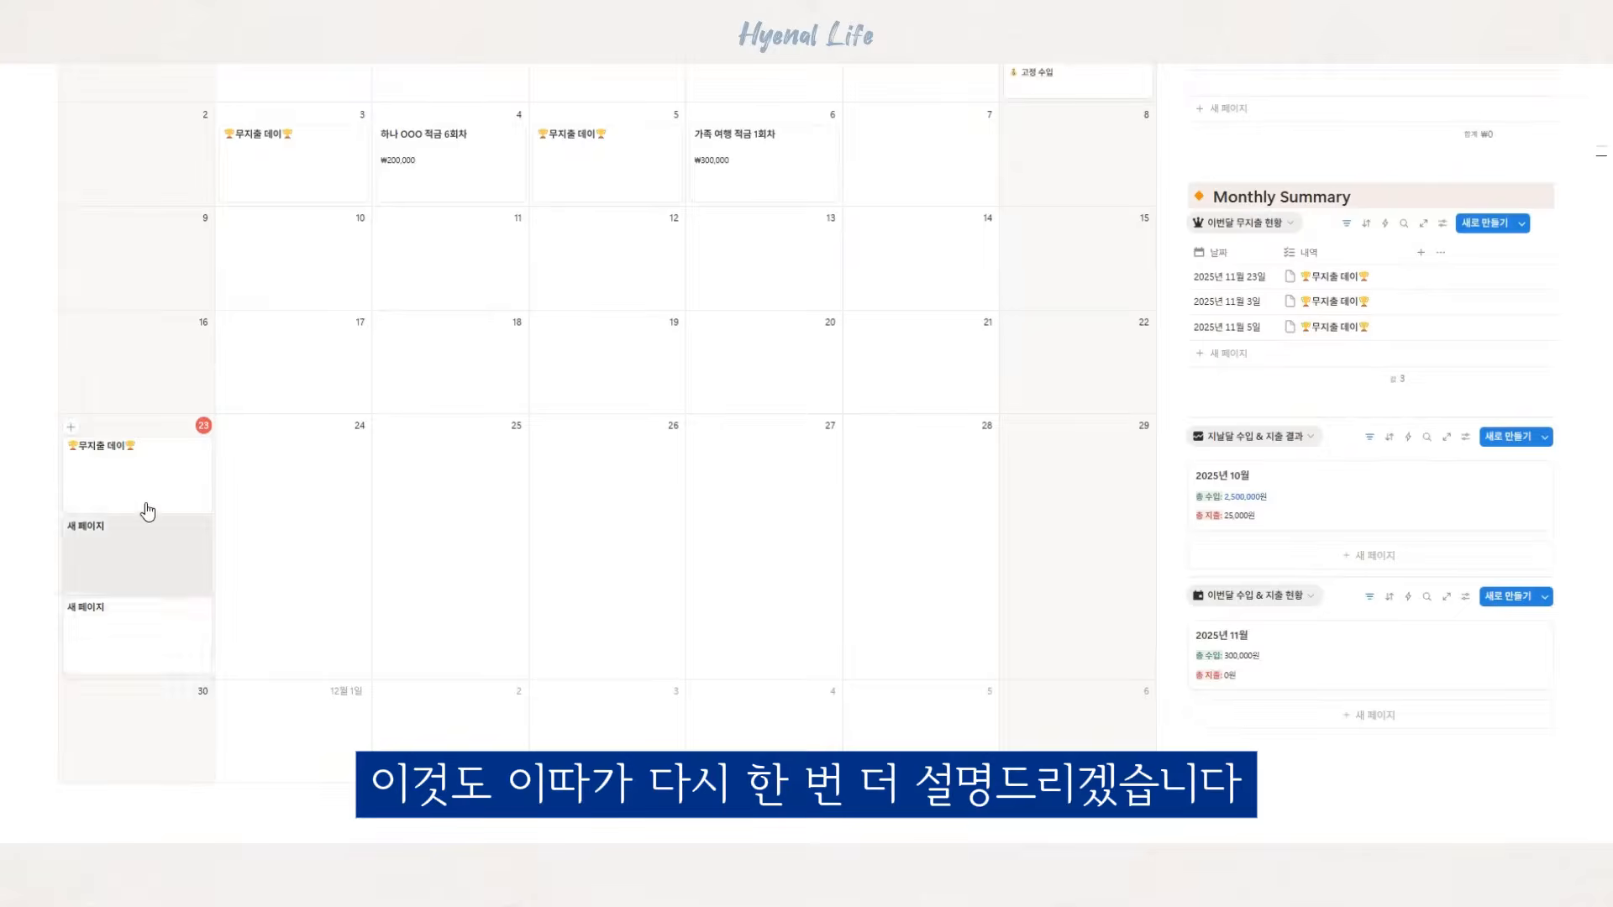
left_click_drag(23, 425, 239, 705)
key("Delete")
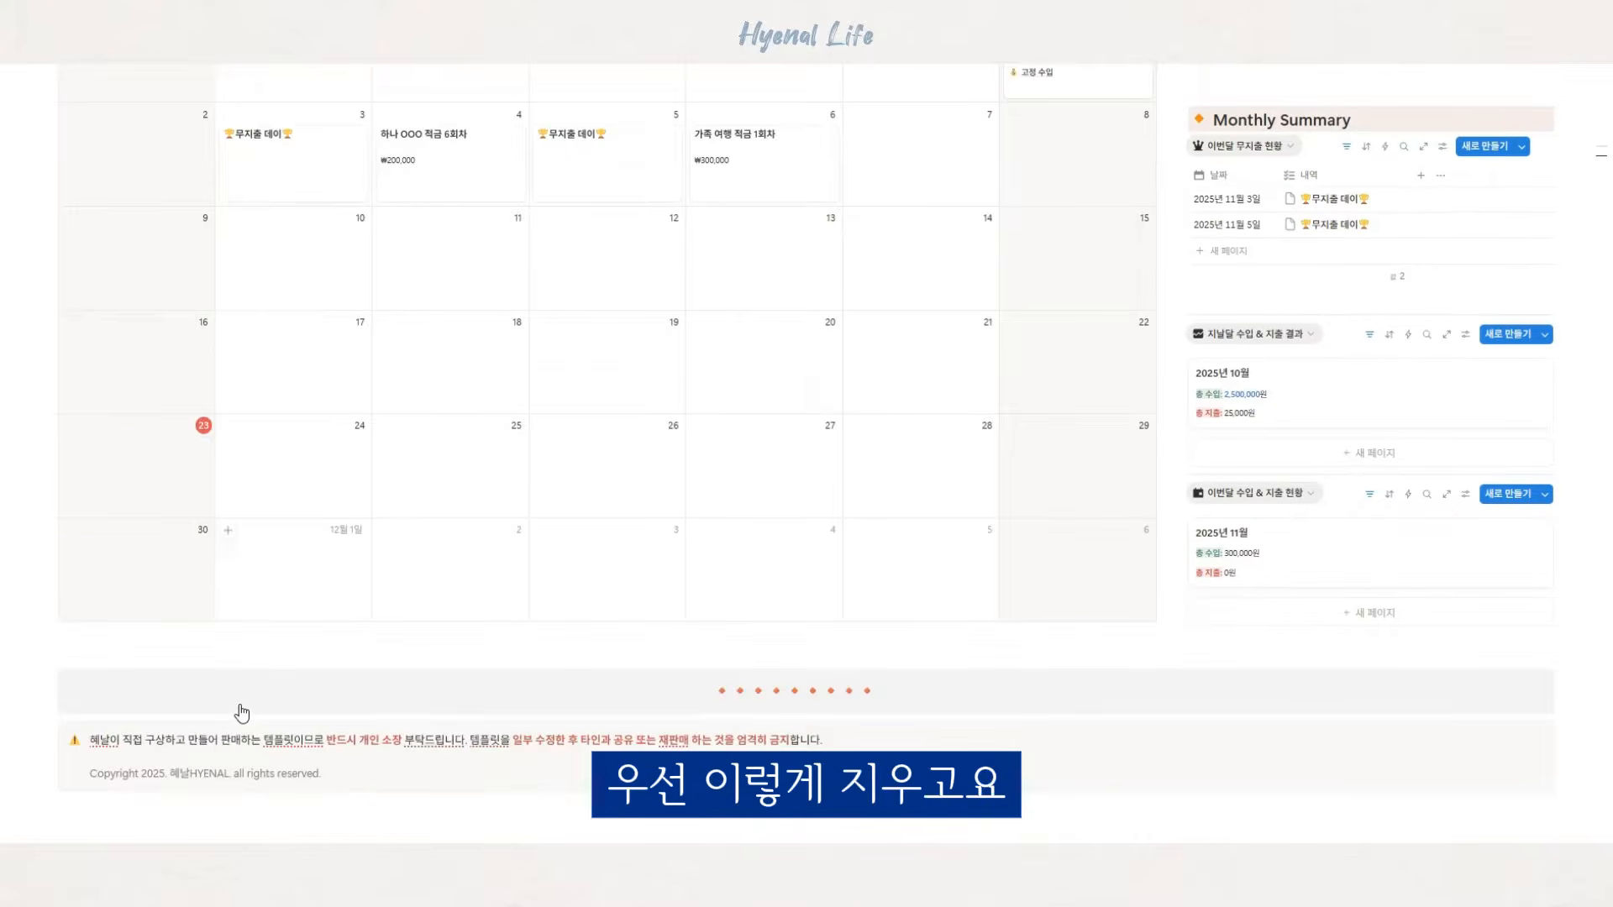
- Open 머니 로드맵 2026 from Asset Management and review the STEP 4 savings questions and STEP 5 roadmap tables
scroll(680, 458, "up", 1)
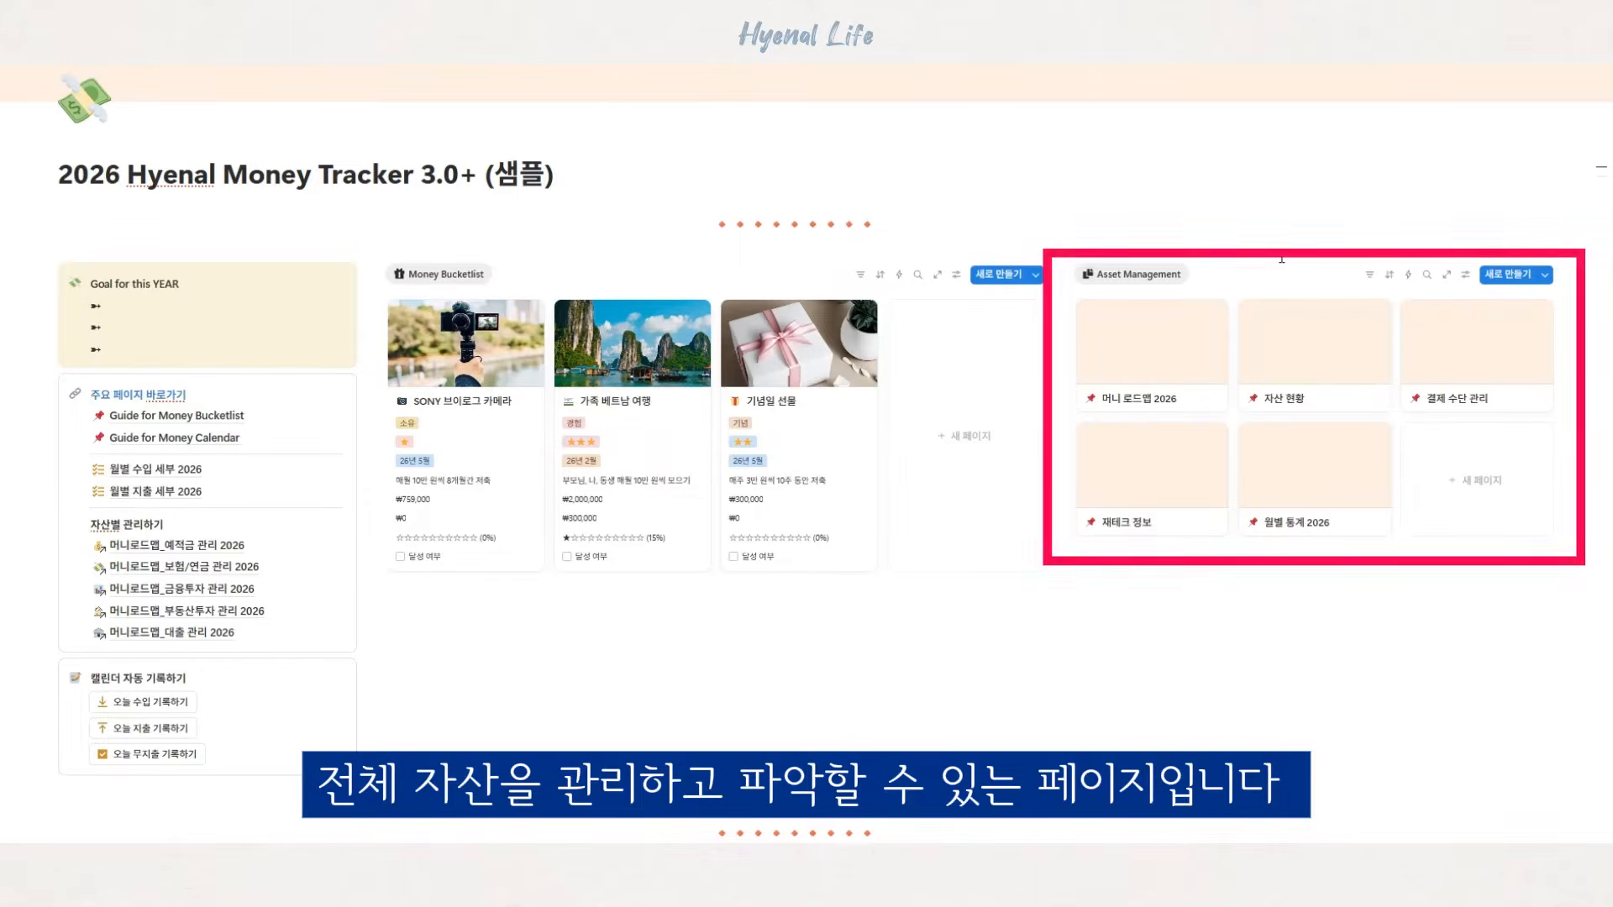
left_click(1203, 371)
left_click_drag(1143, 168, 1149, 673)
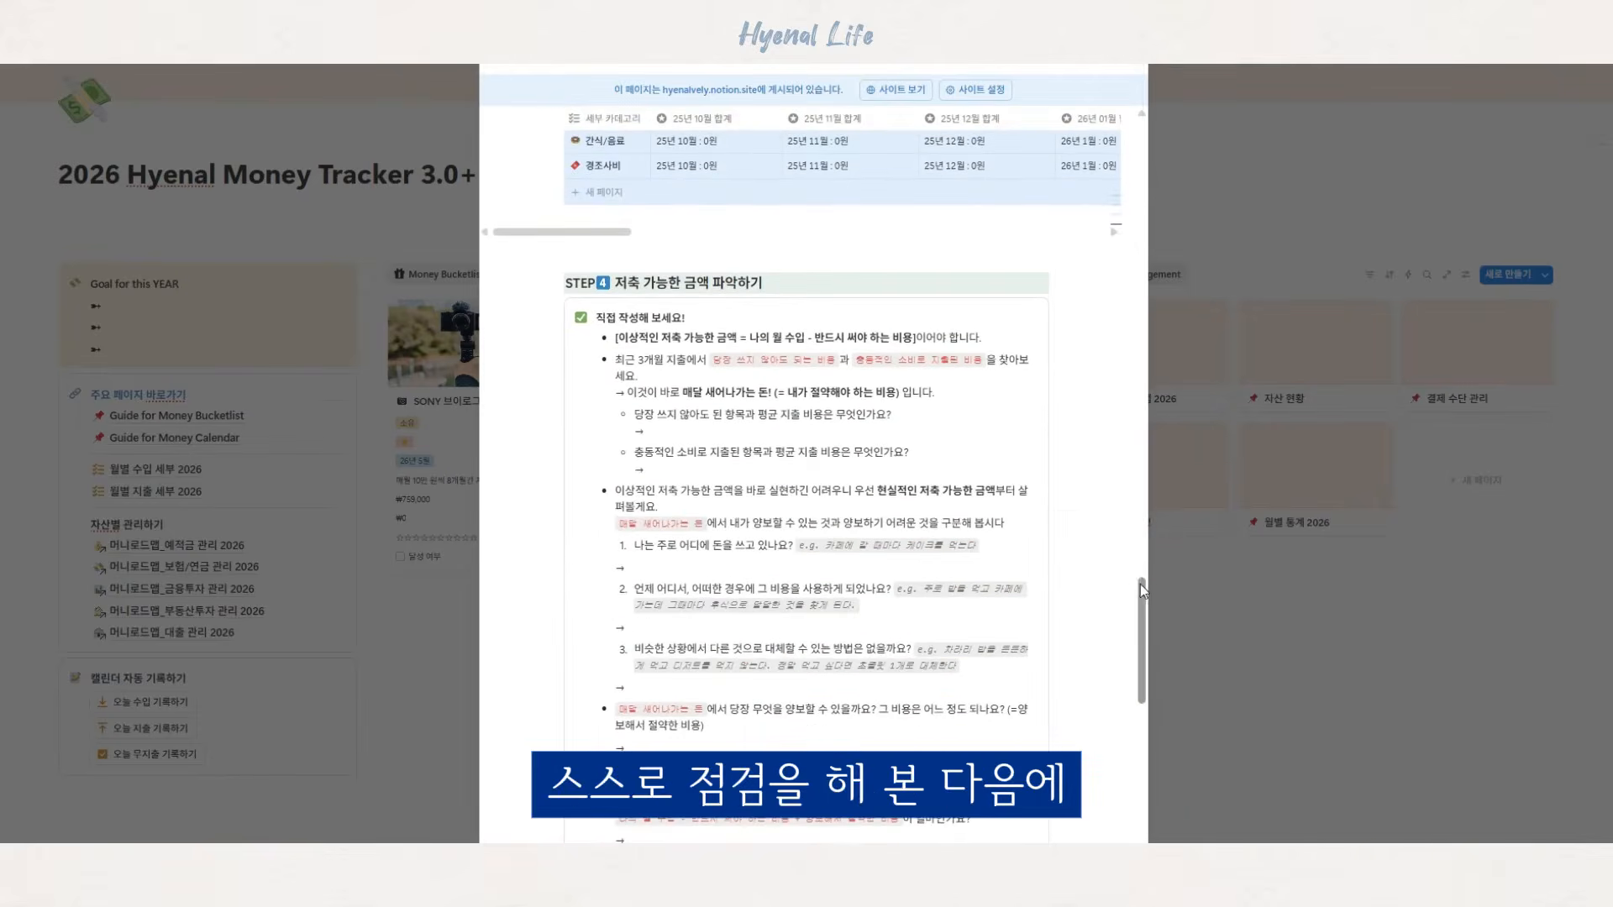
left_click_drag(1141, 585, 1137, 721)
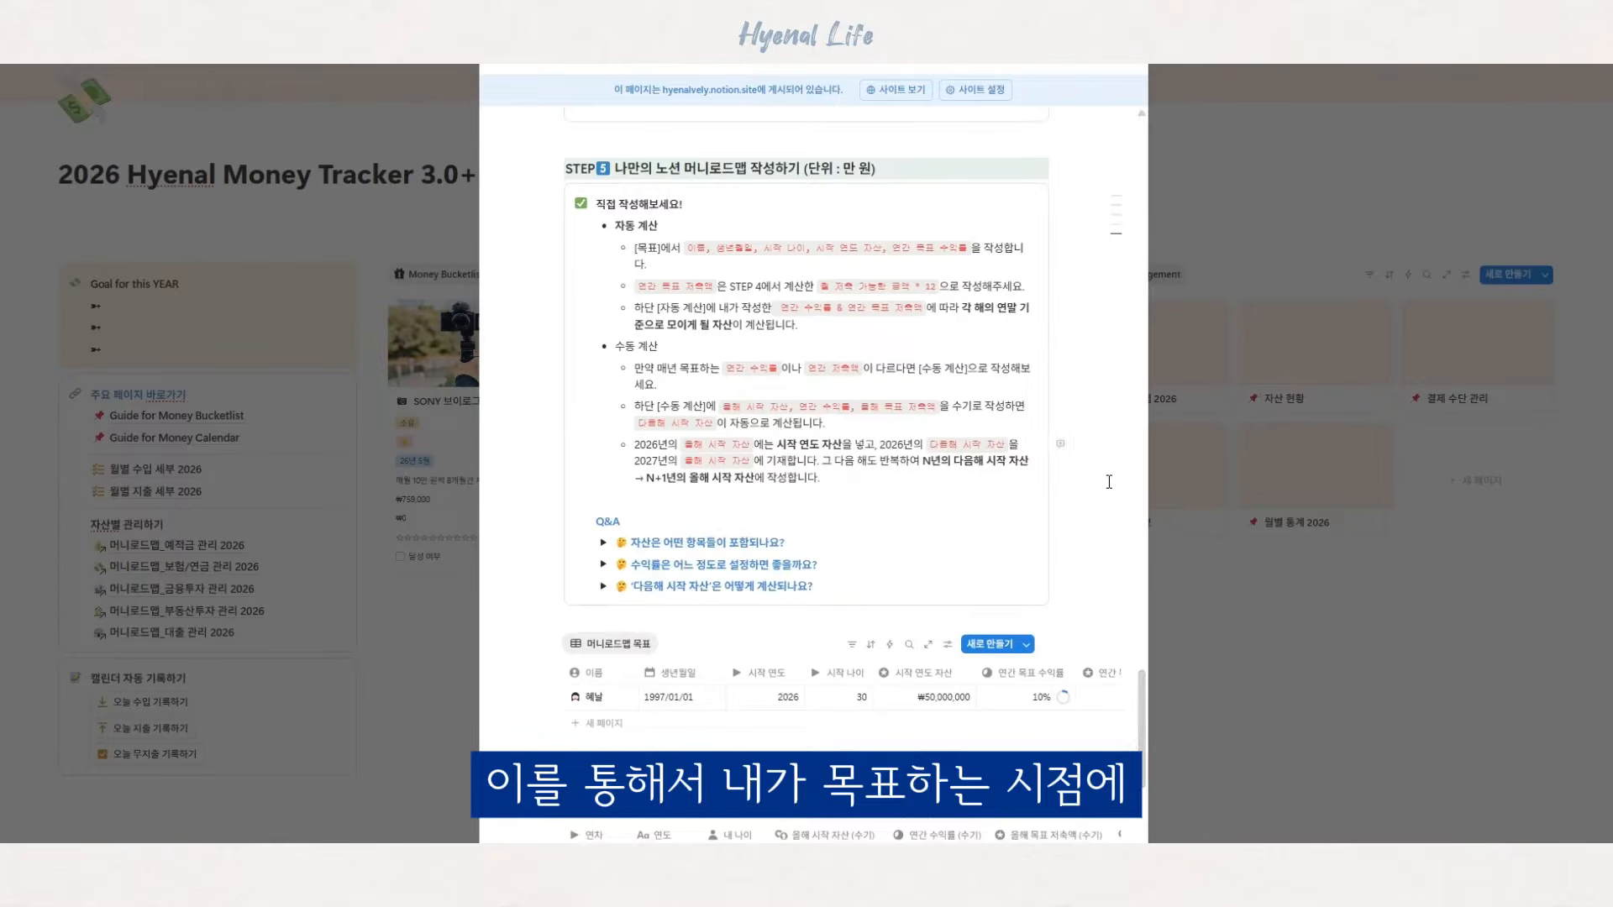
scroll(1136, 517, "down", 1)
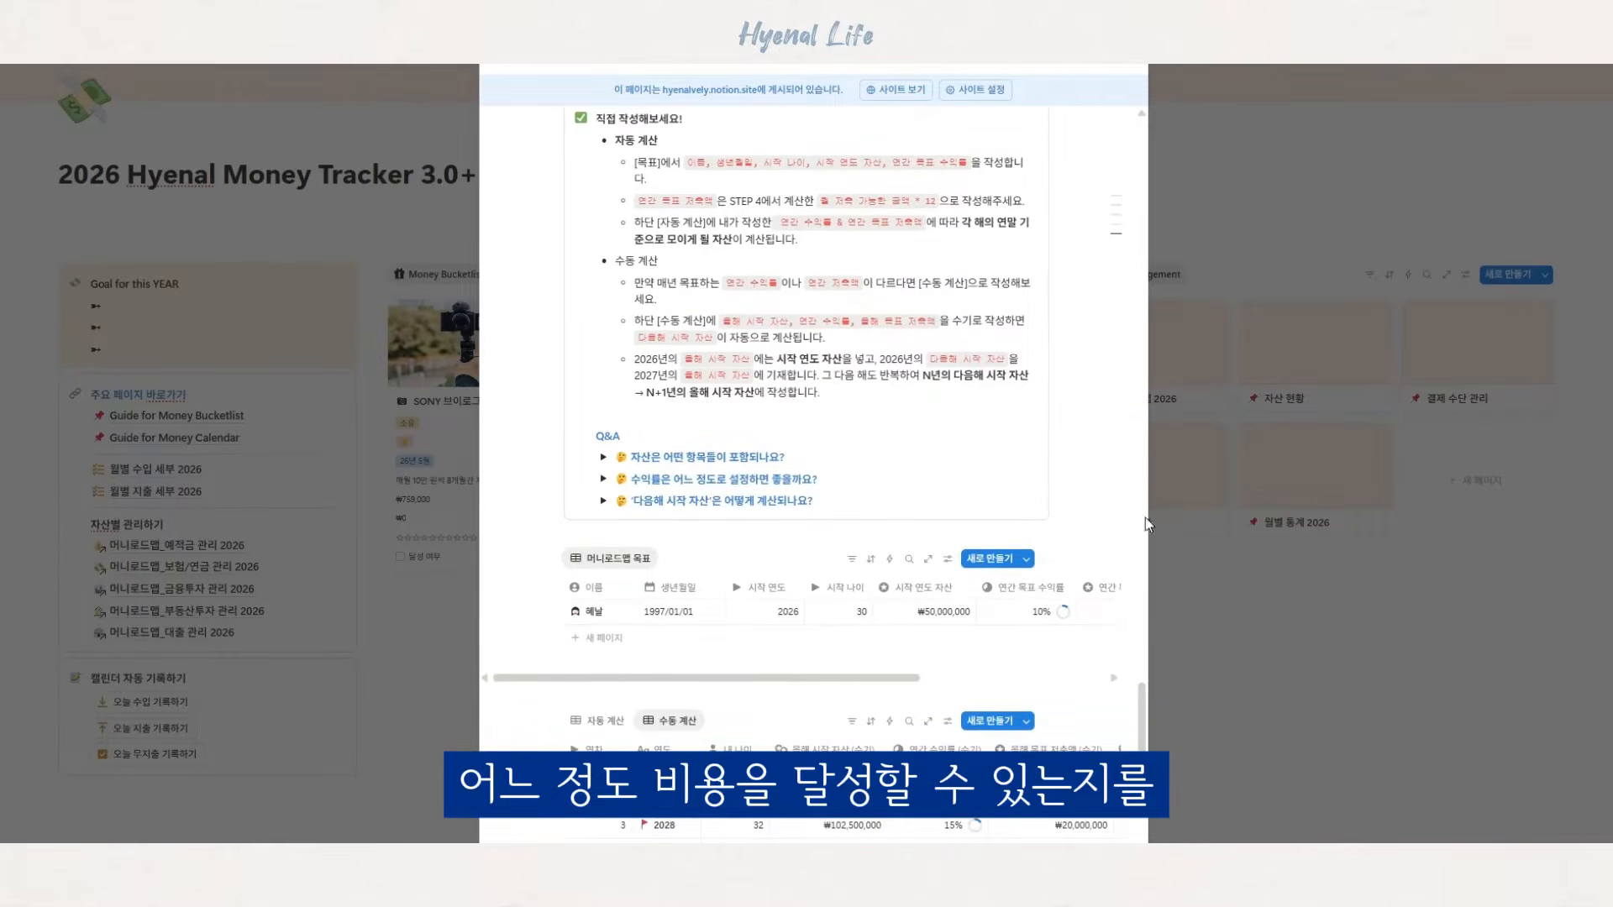
scroll(1022, 605, "down", 3)
left_click_drag(917, 836, 837, 828)
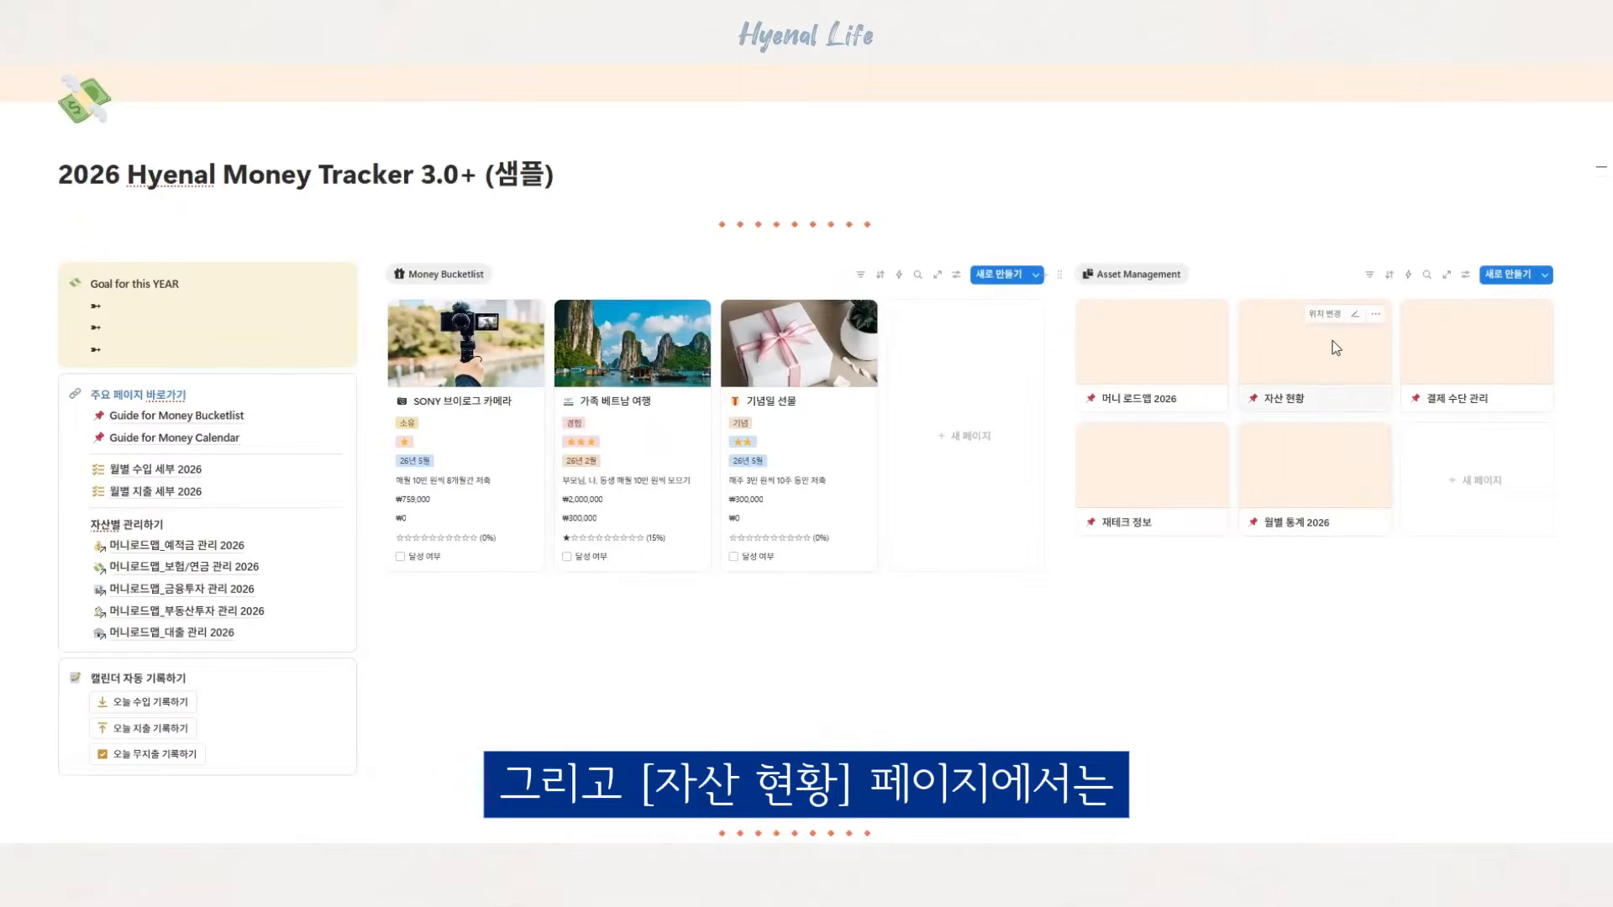
- Open the 자산 현황 page, review the account balance cards and linked asset pages, and close it
left_click(1334, 358)
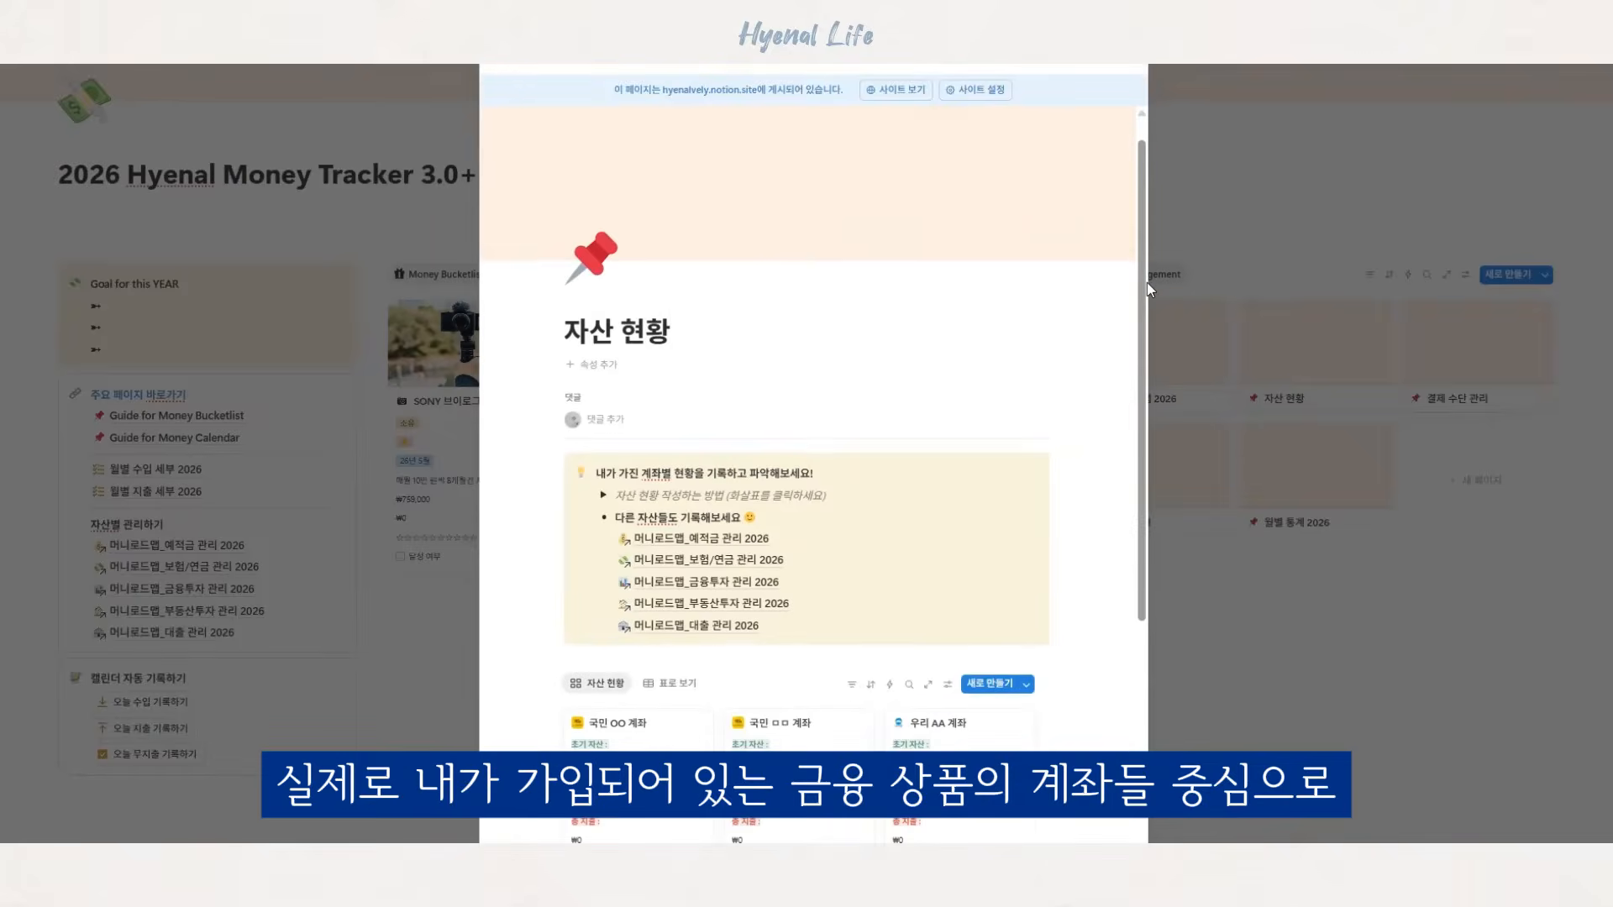
left_click_drag(1145, 304, 1147, 487)
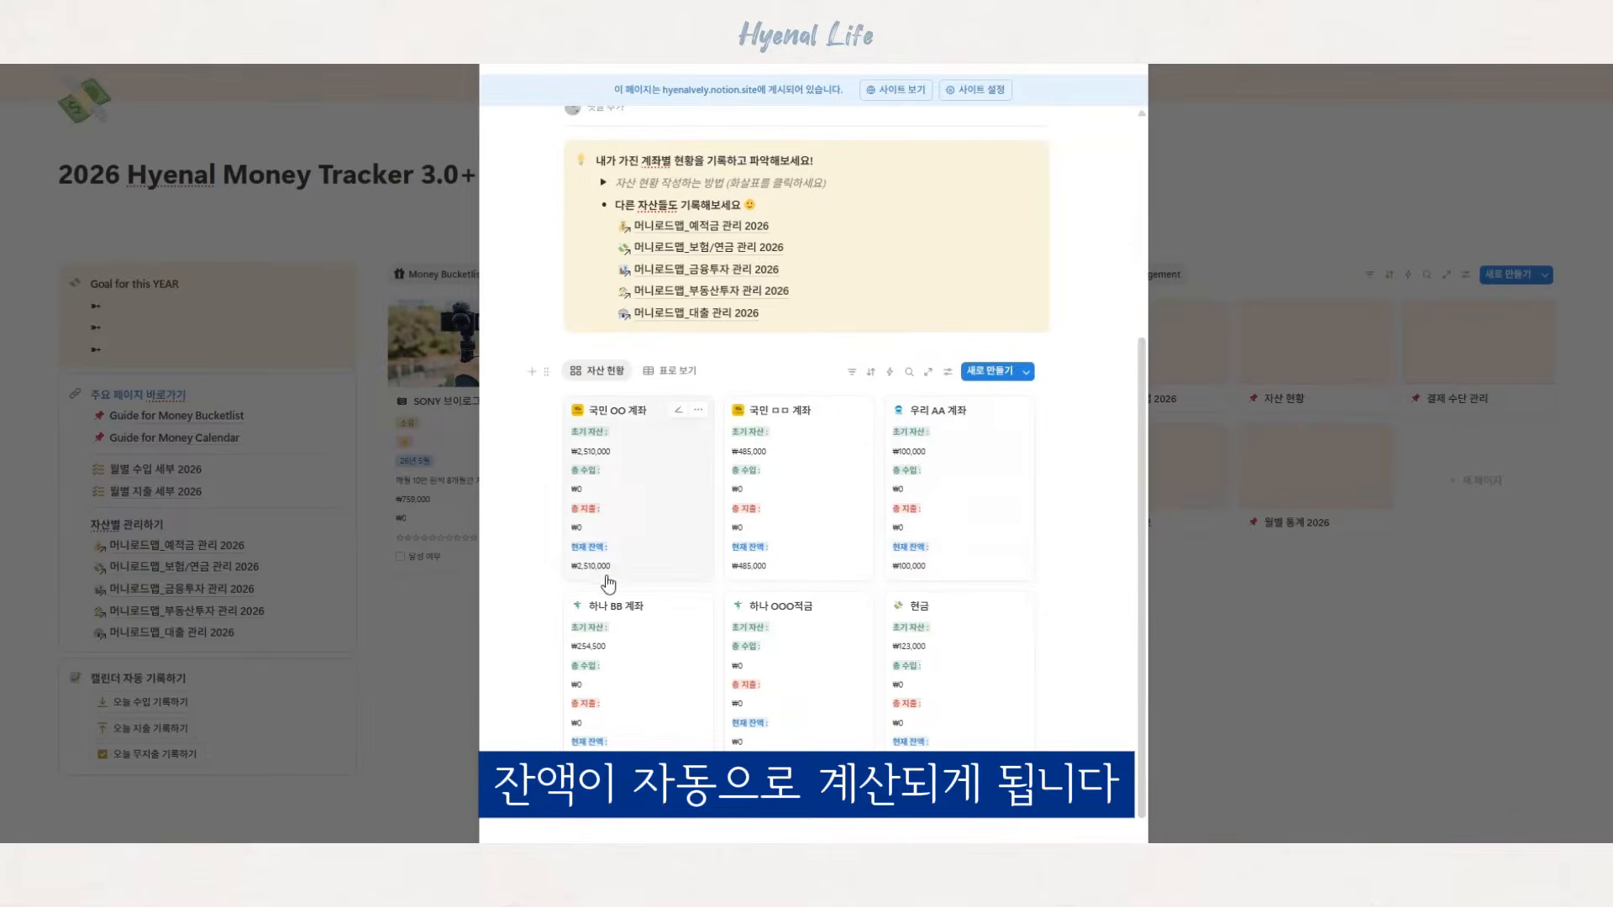
scroll(1147, 479, "up", 1)
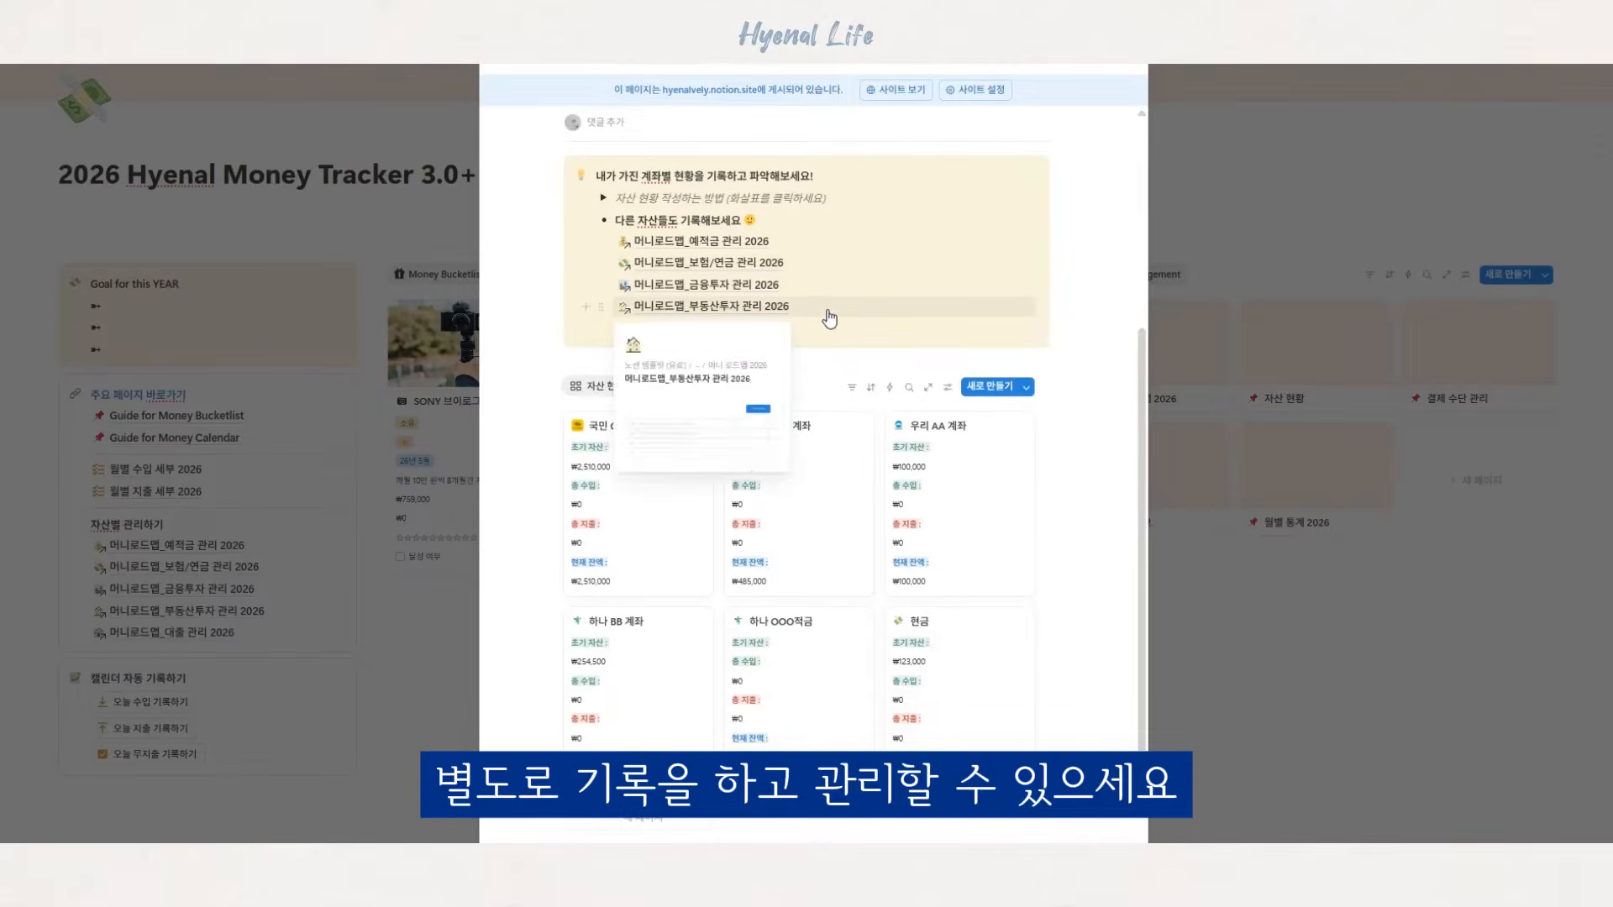
left_click(1440, 622)
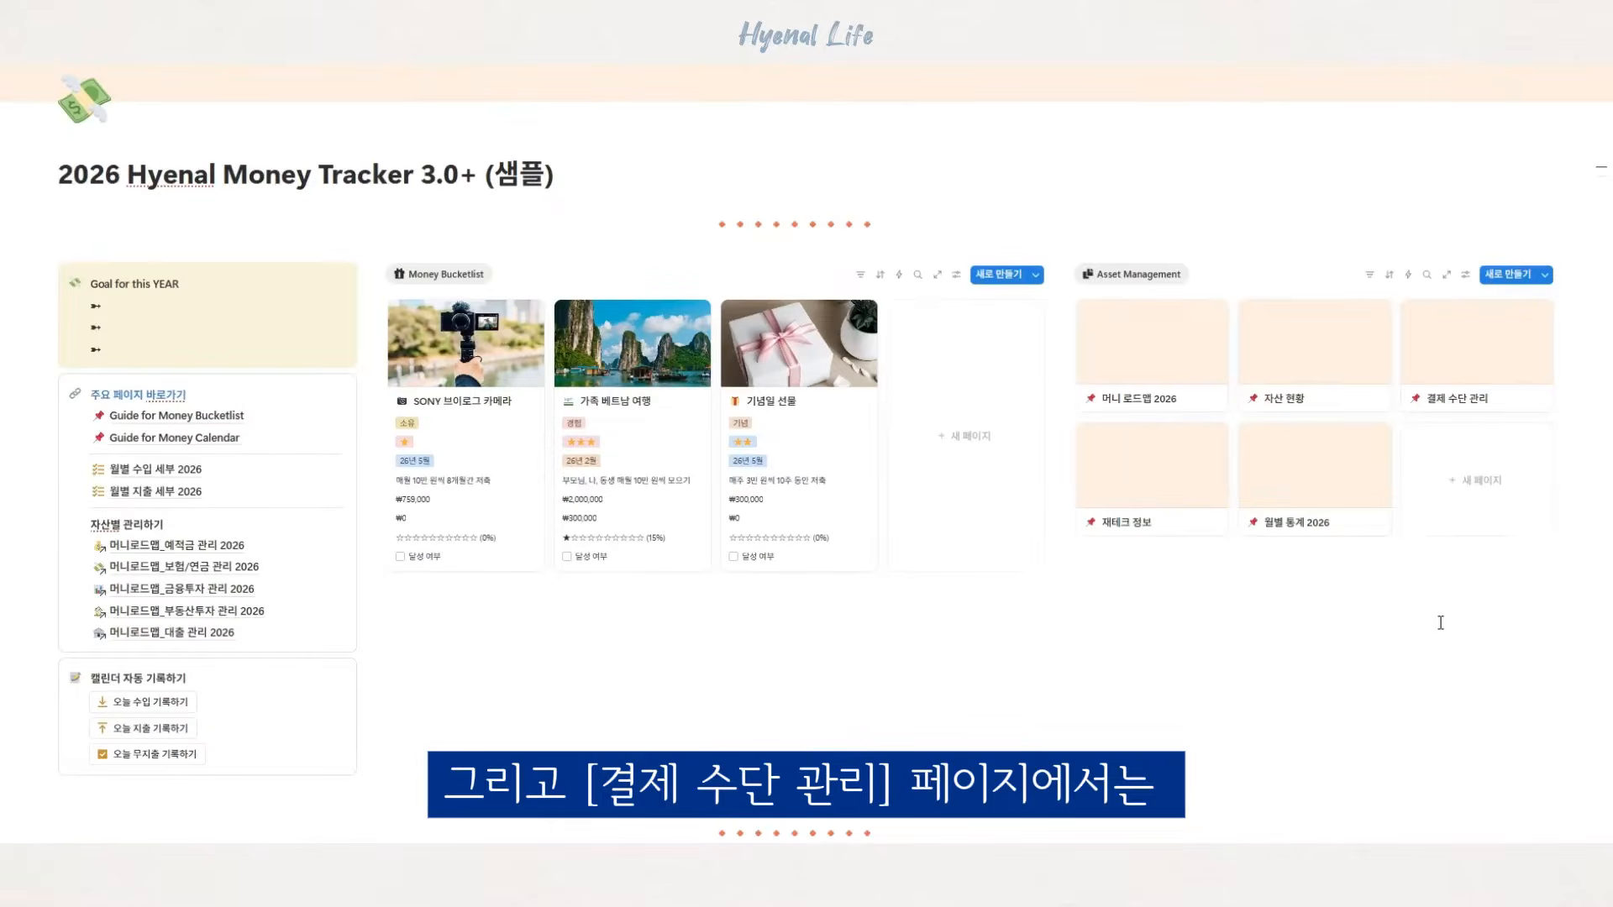
- Open the 결제 수단 관리 page and compare the payment method groups in the 25년 10월 and 25년 11월 views
left_click(1504, 377)
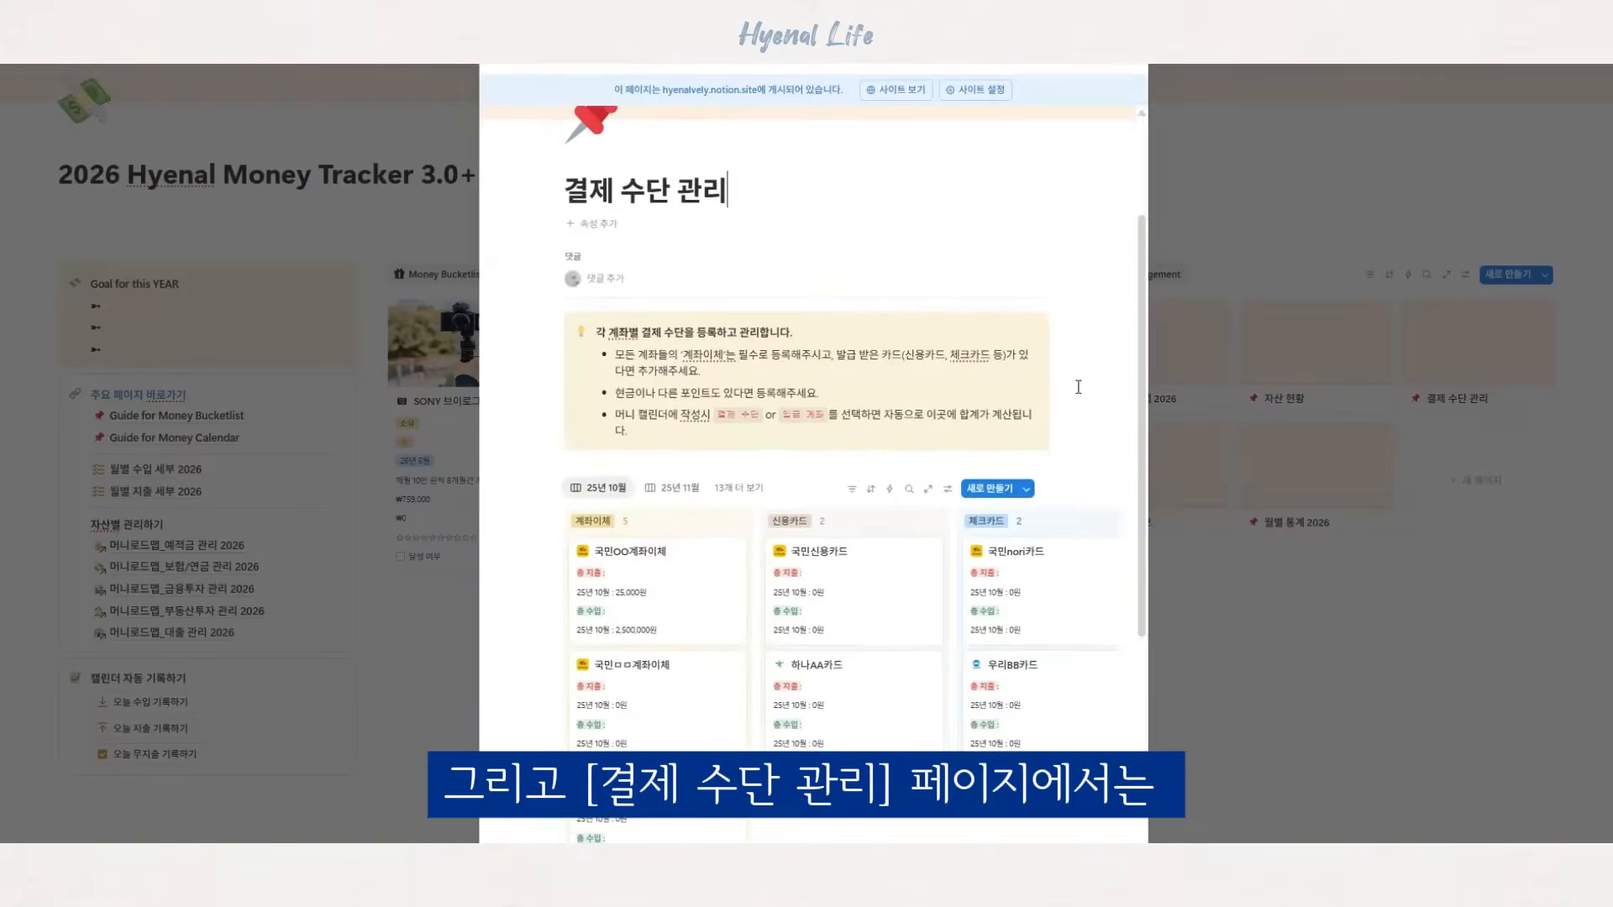
scroll(1146, 280, "down", 3)
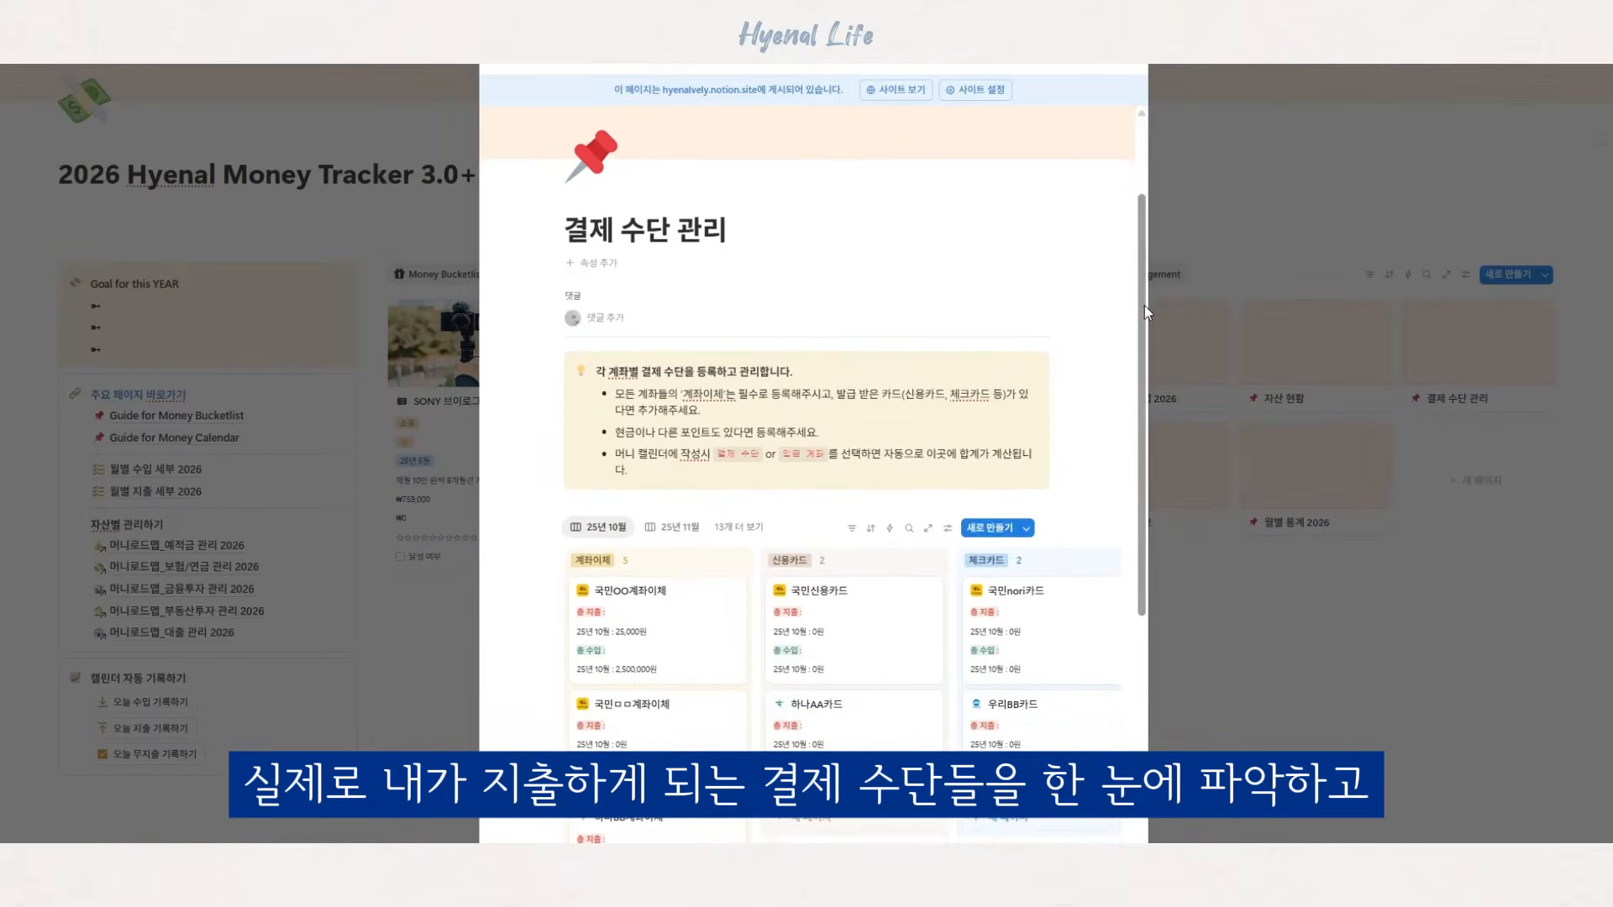
scroll(1144, 309, "down", 3)
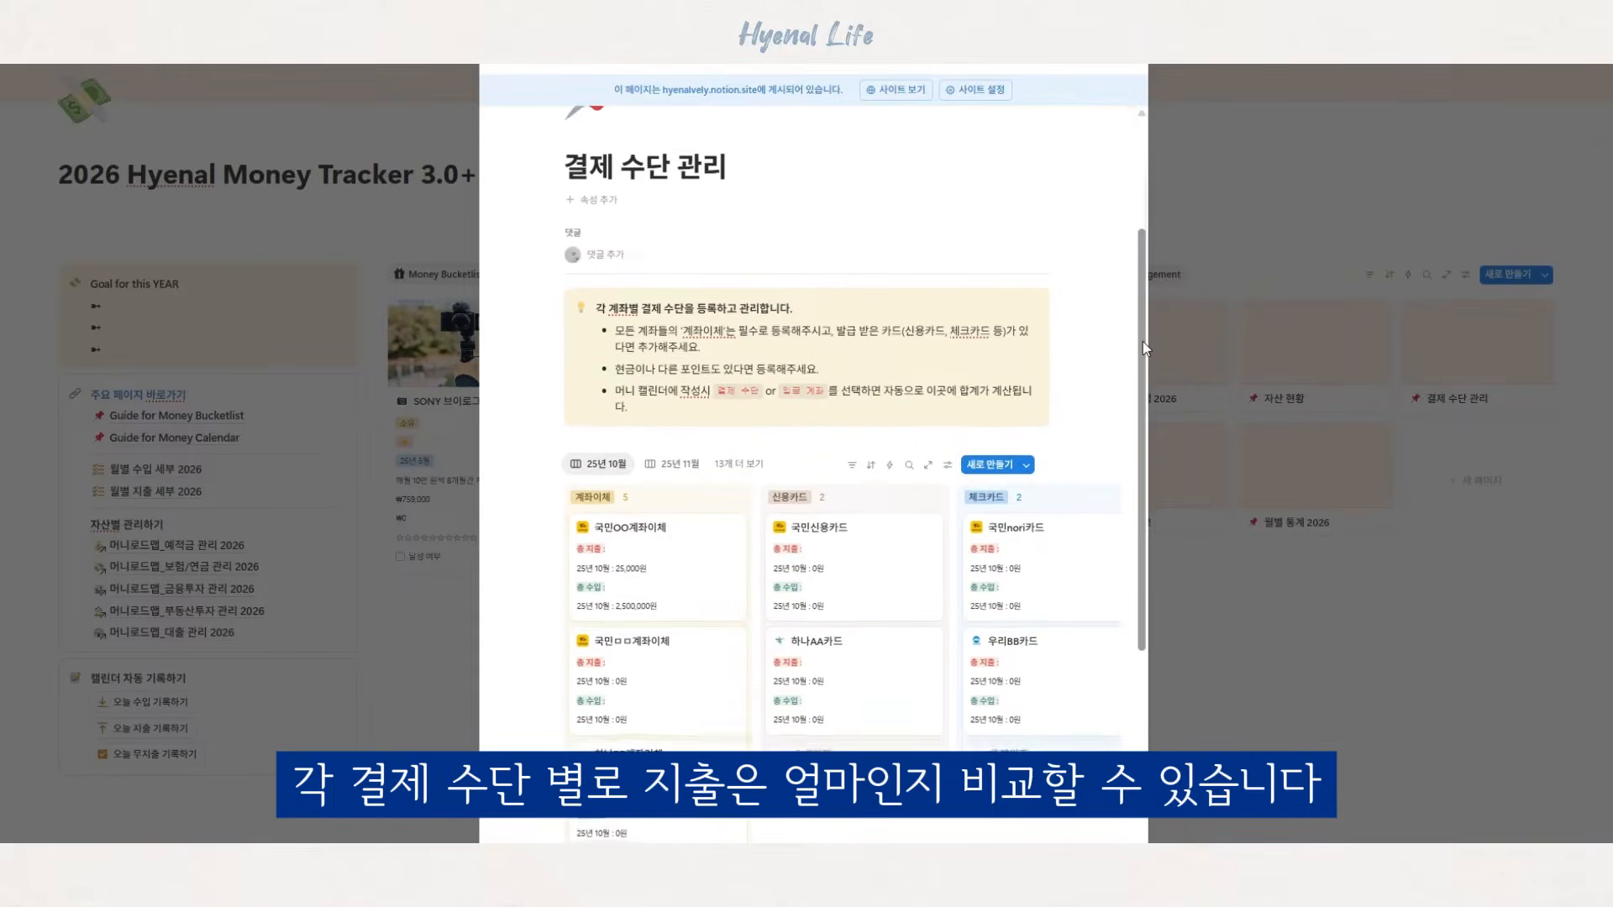
left_click_drag(1142, 341, 1138, 391)
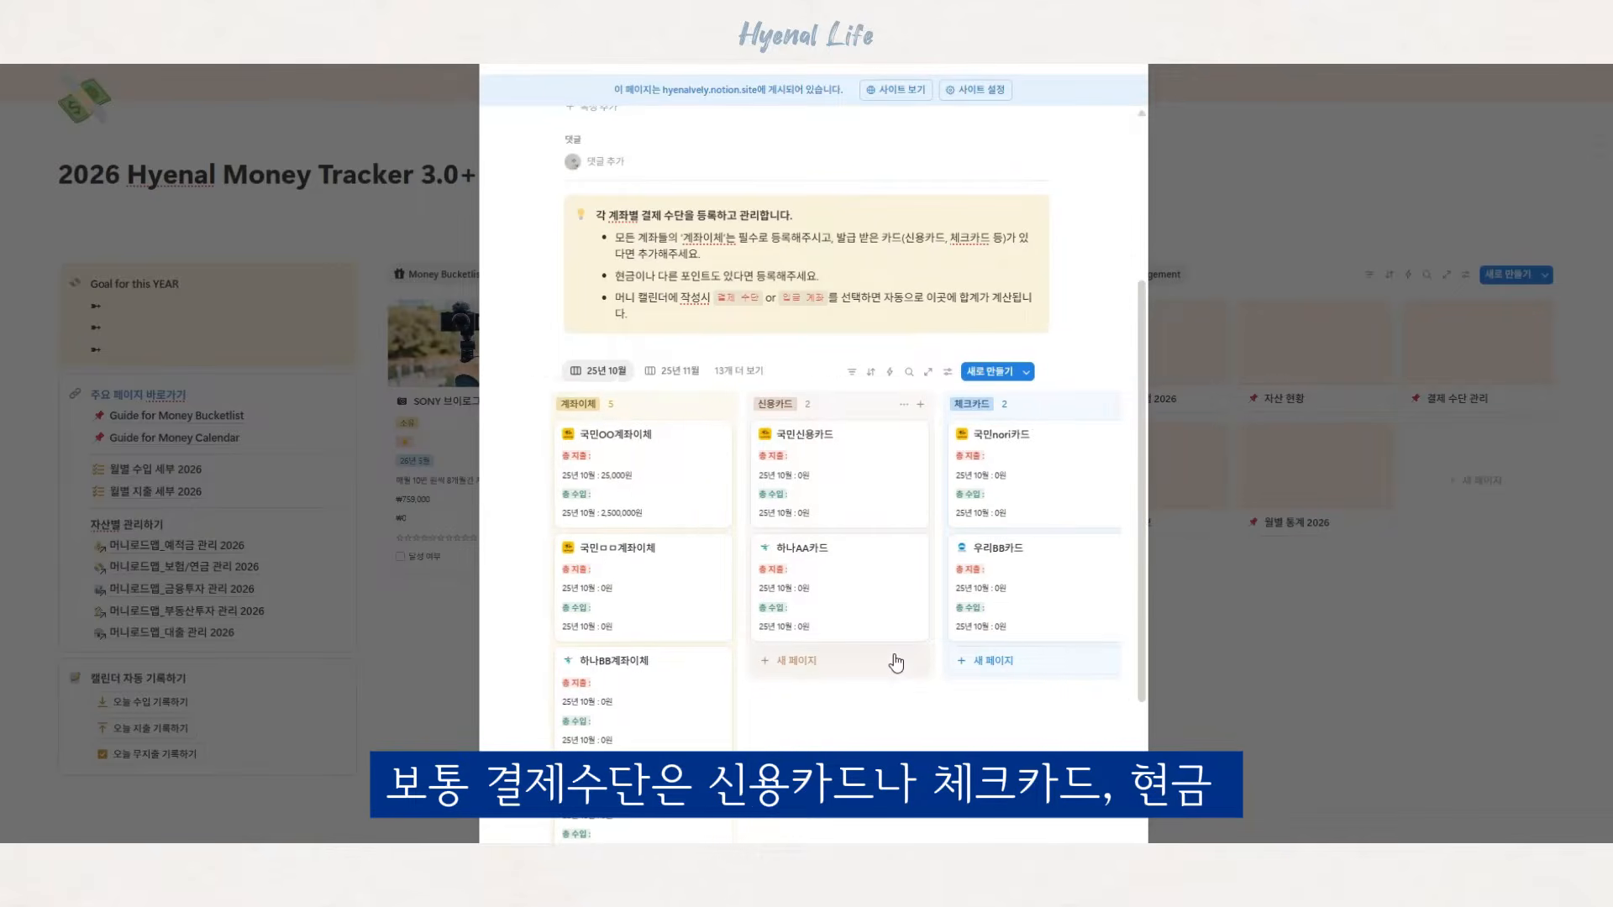
scroll(896, 663, "right", 3)
scroll(894, 661, "right", 1)
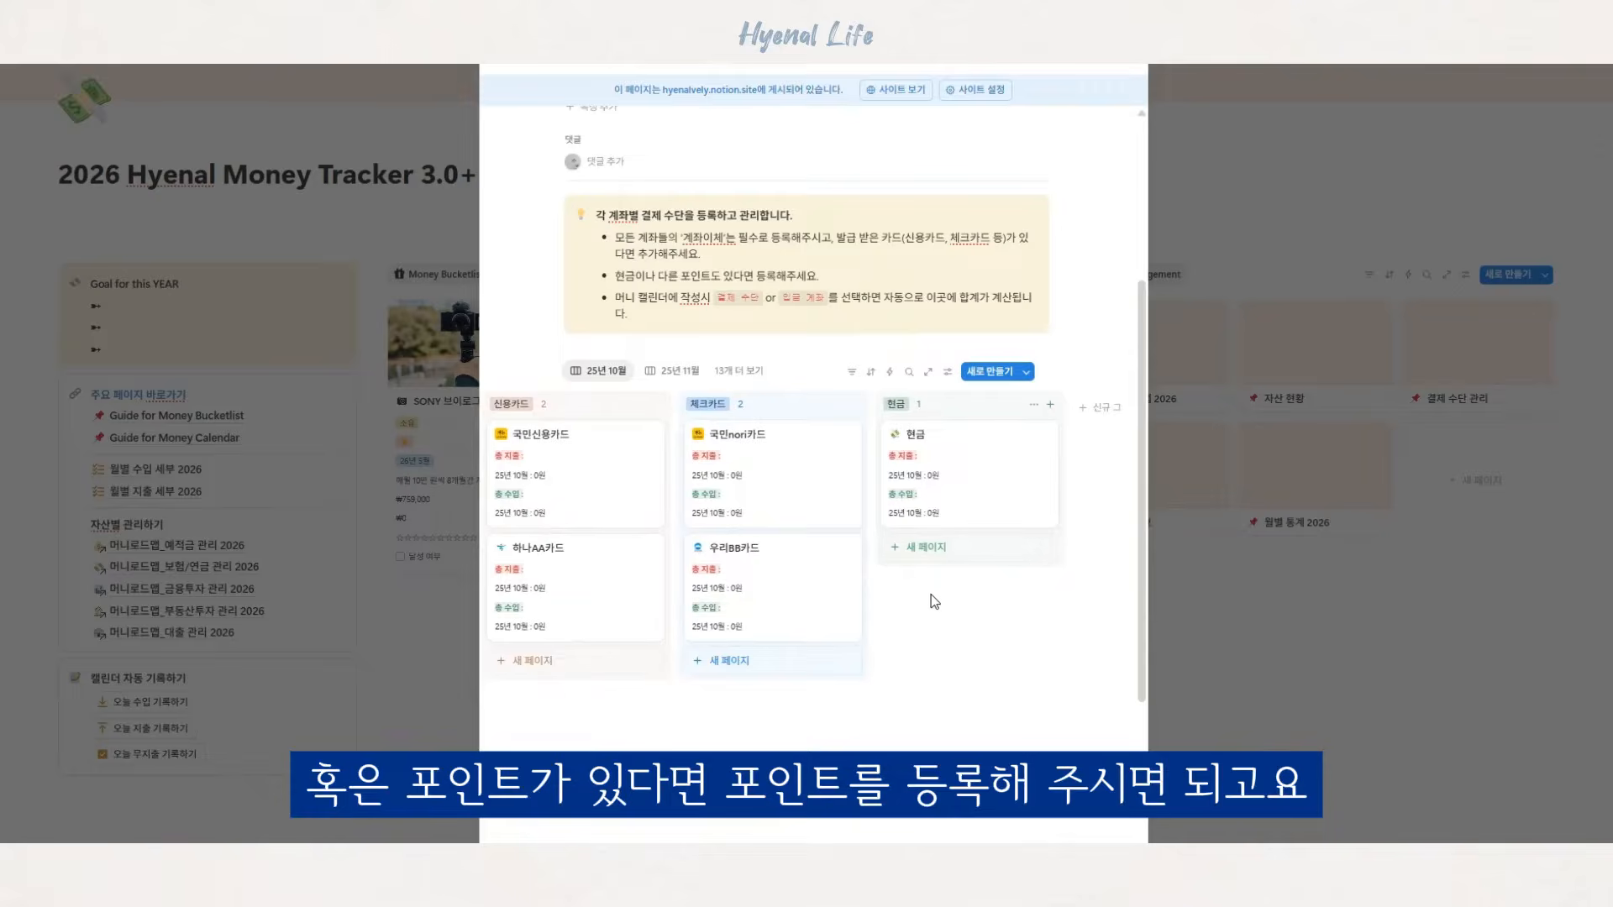
scroll(934, 601, "left", 4)
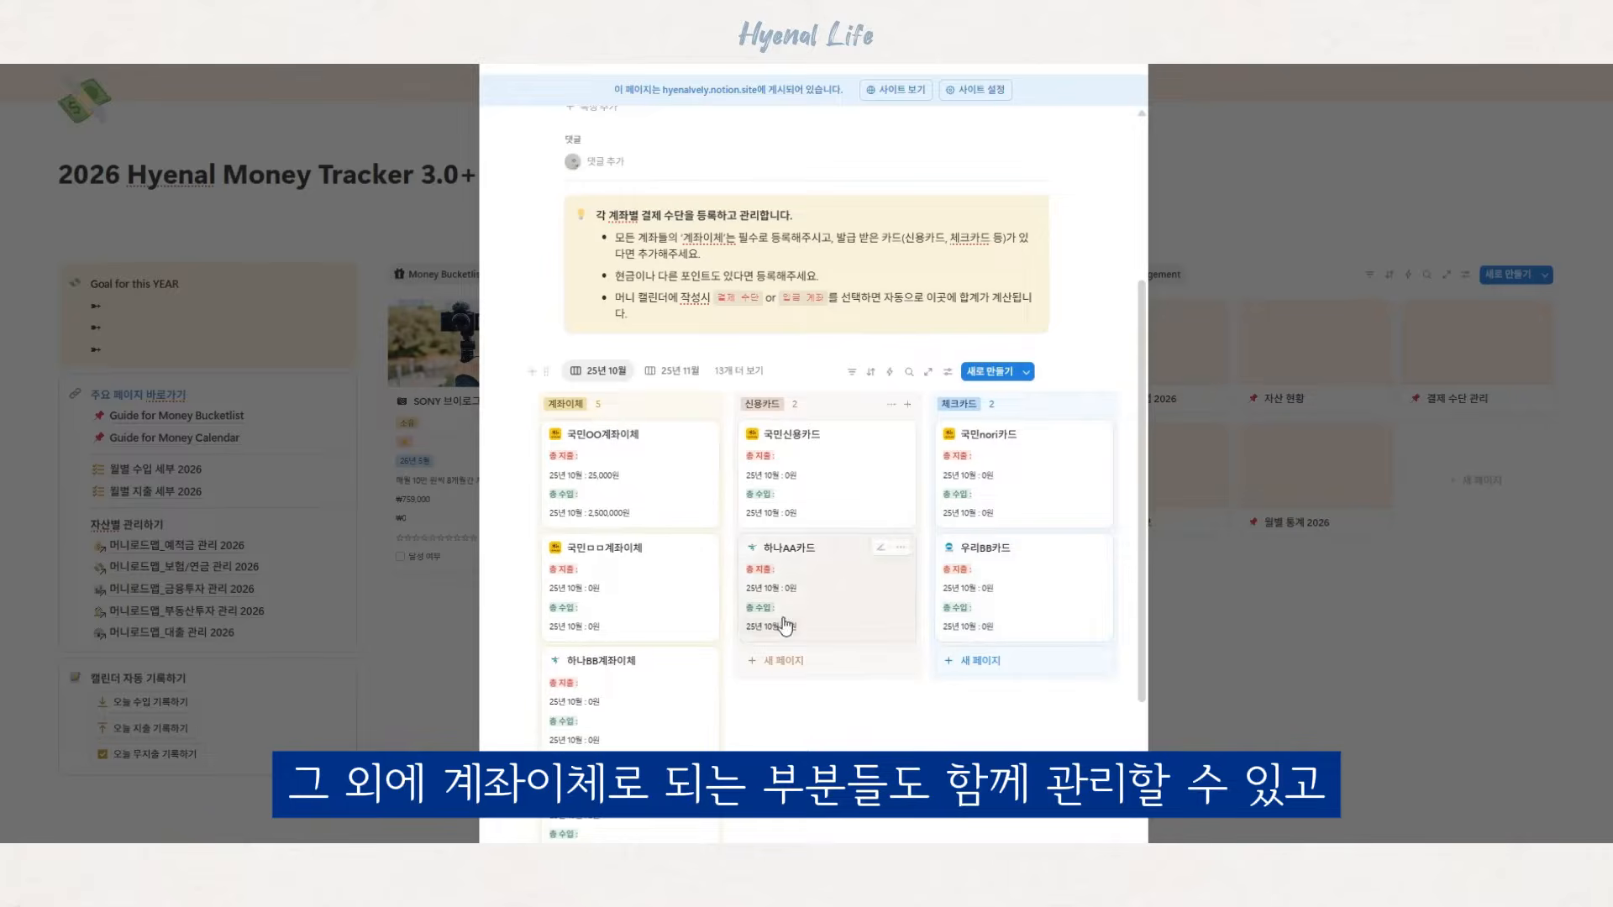
scroll(681, 546, "left", 1)
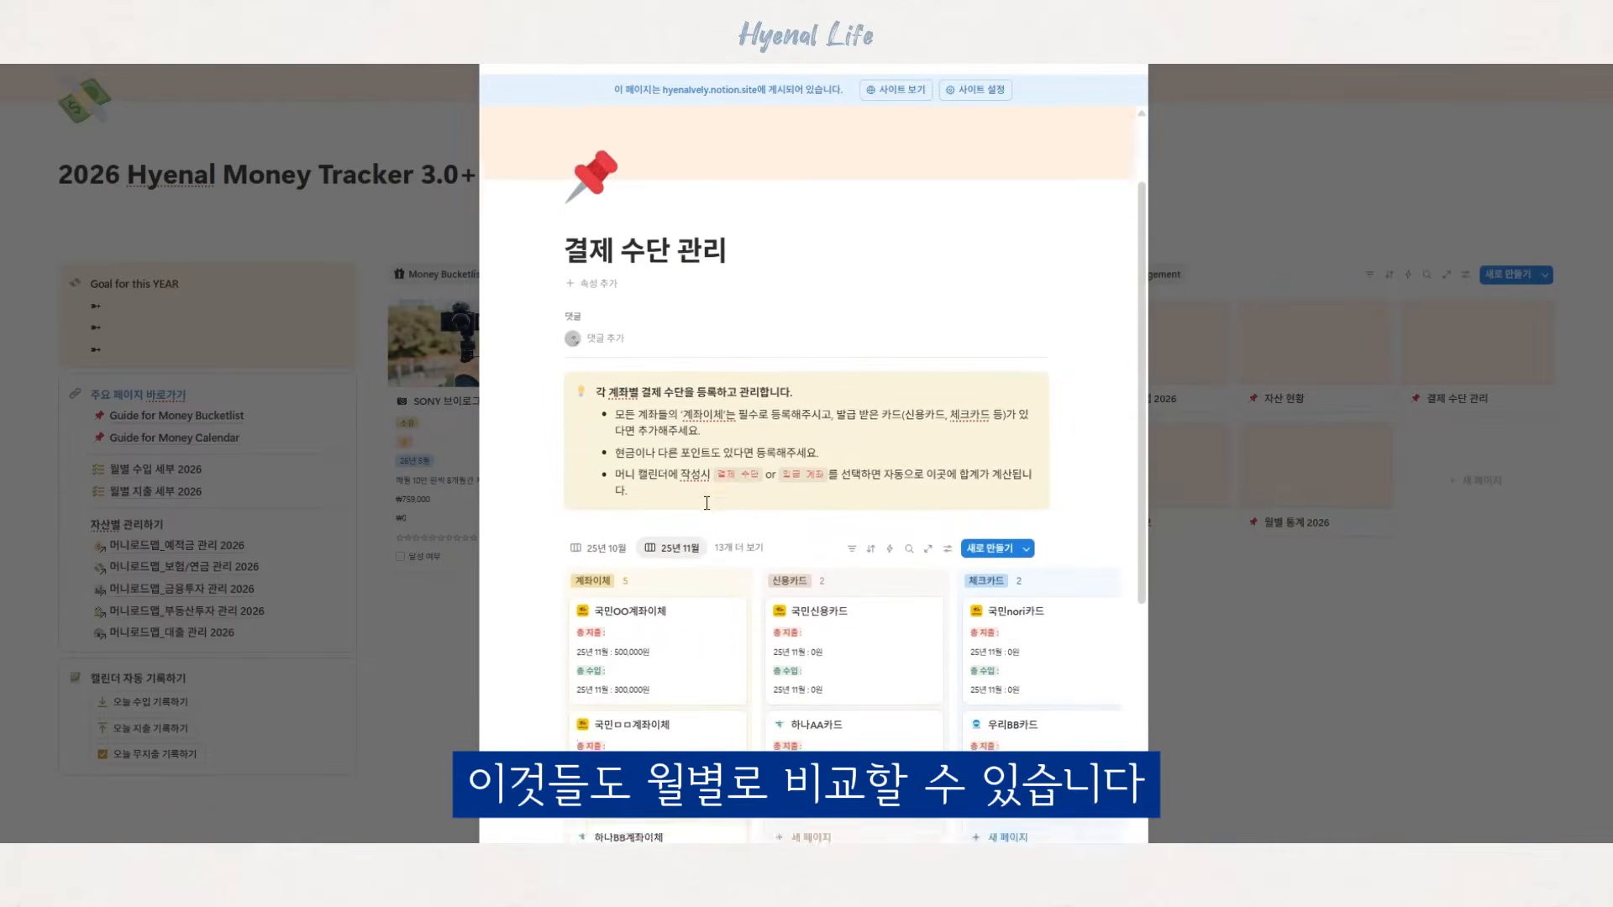
scroll(704, 502, "down", 2)
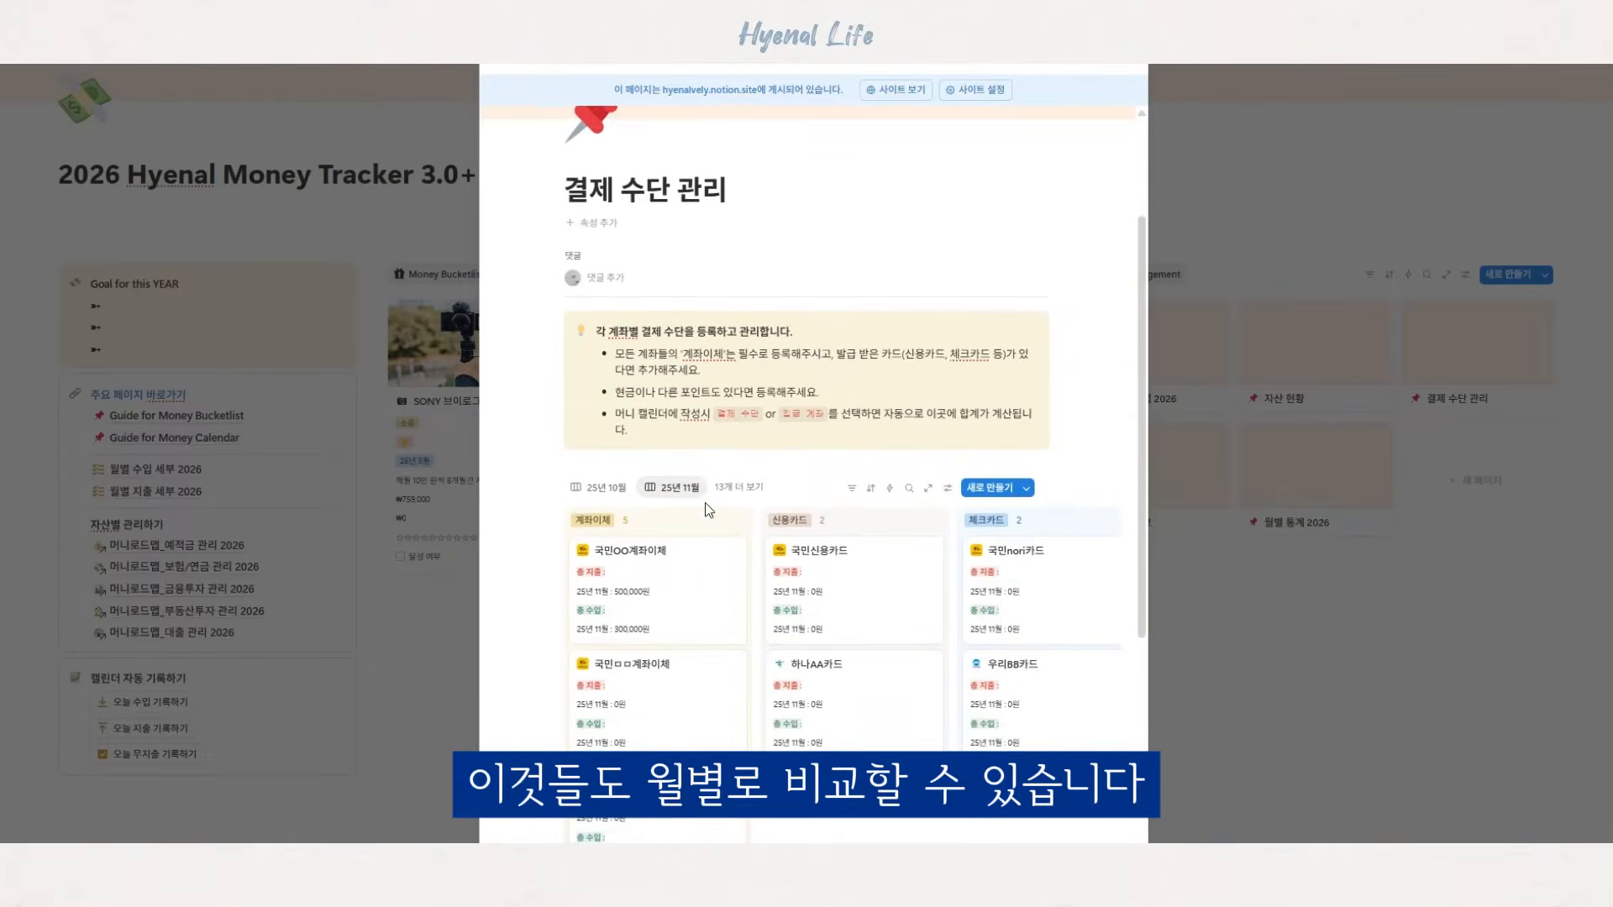
left_click(1180, 533)
- Review the recommended books on the 재테크 정보 page and the monthly income and expense cards on 월별 통계 2026
left_click(1187, 512)
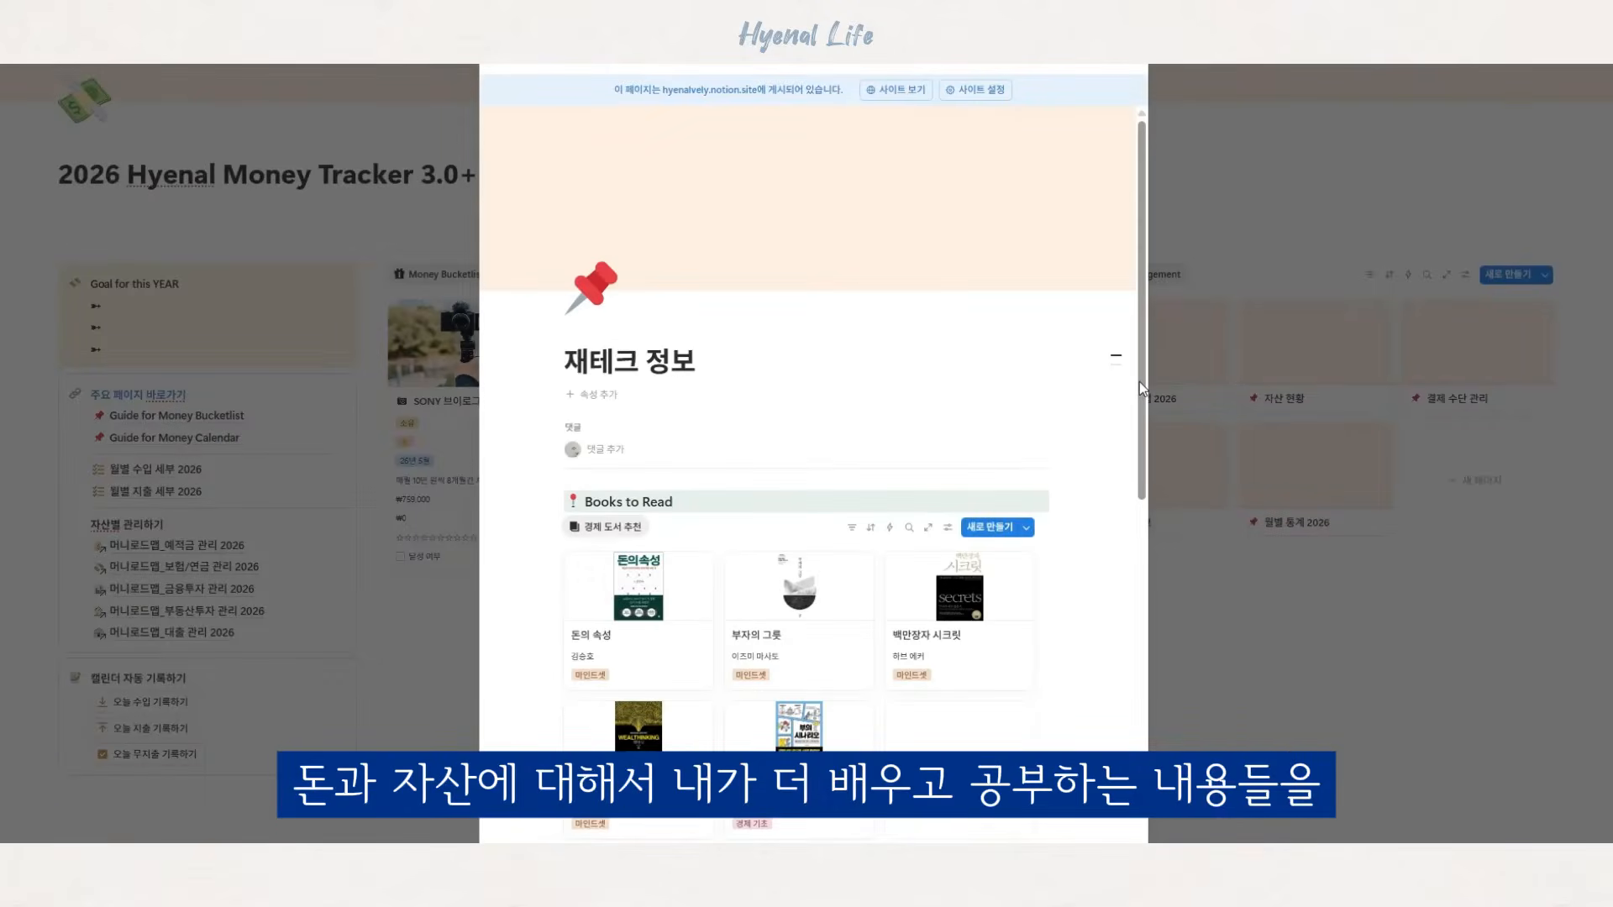
left_click_drag(1139, 382, 1134, 458)
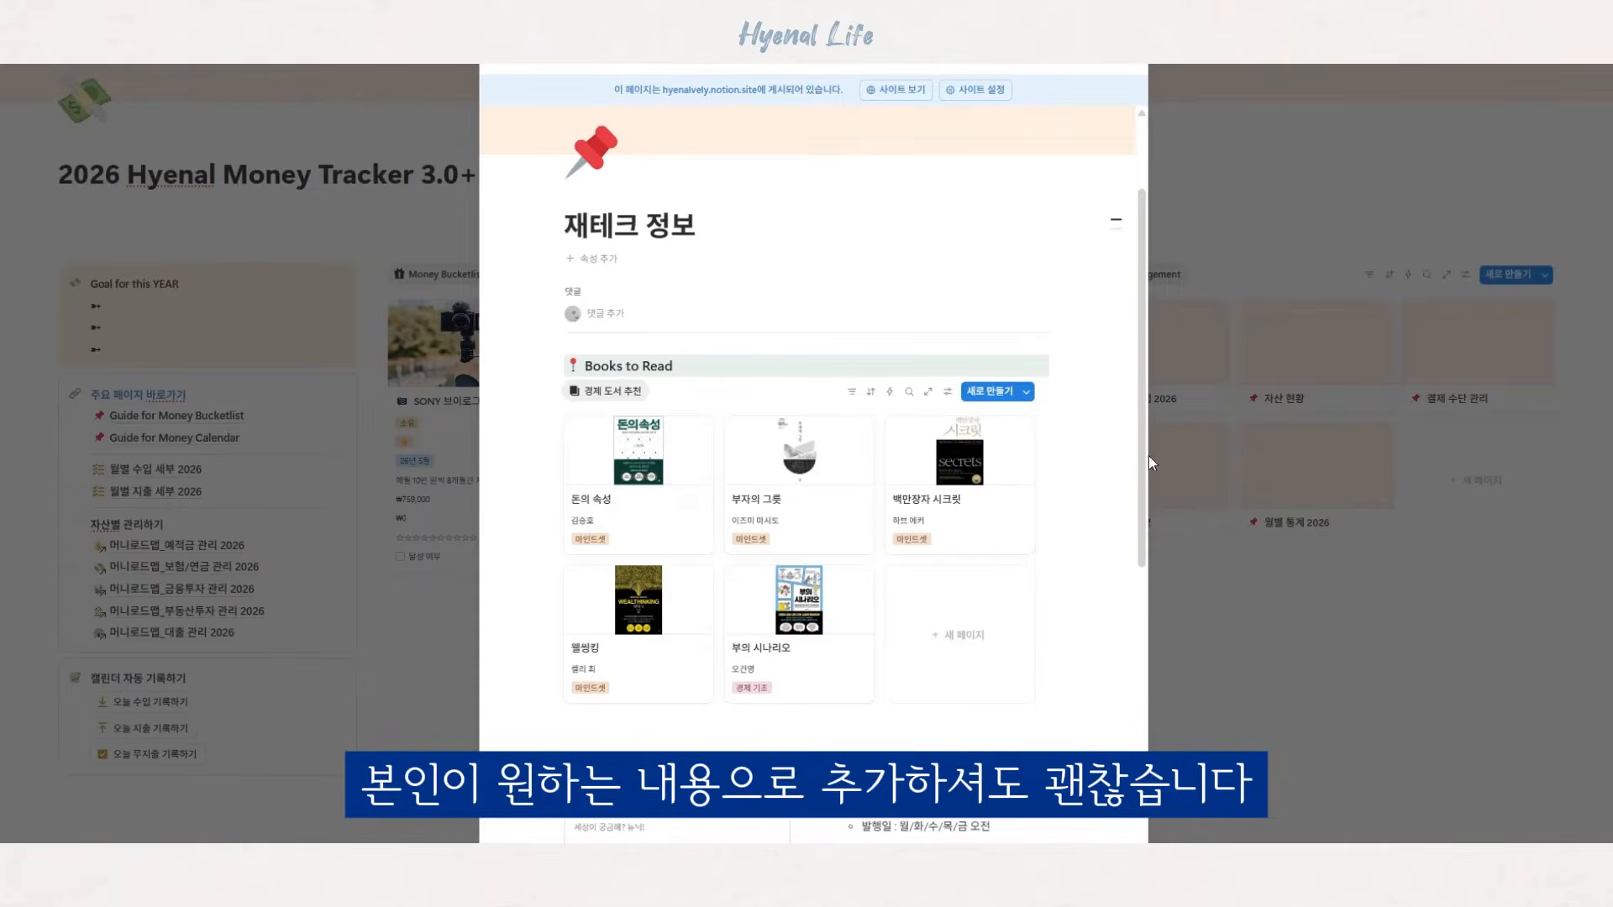
scroll(1147, 455, "down", 2)
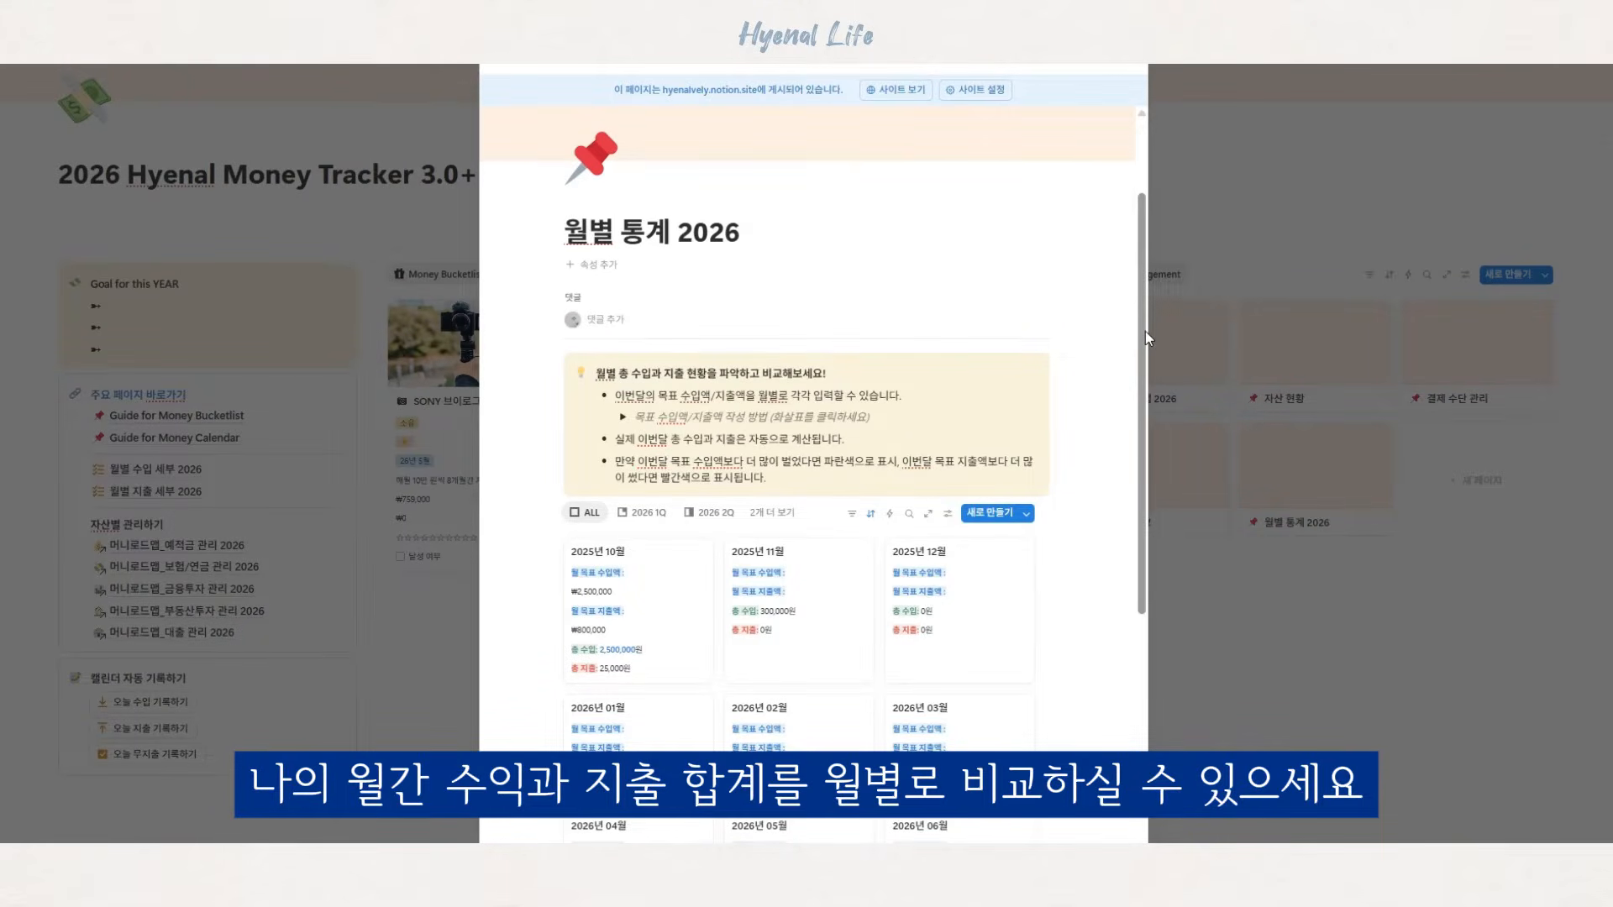
scroll(1146, 331, "down", 1)
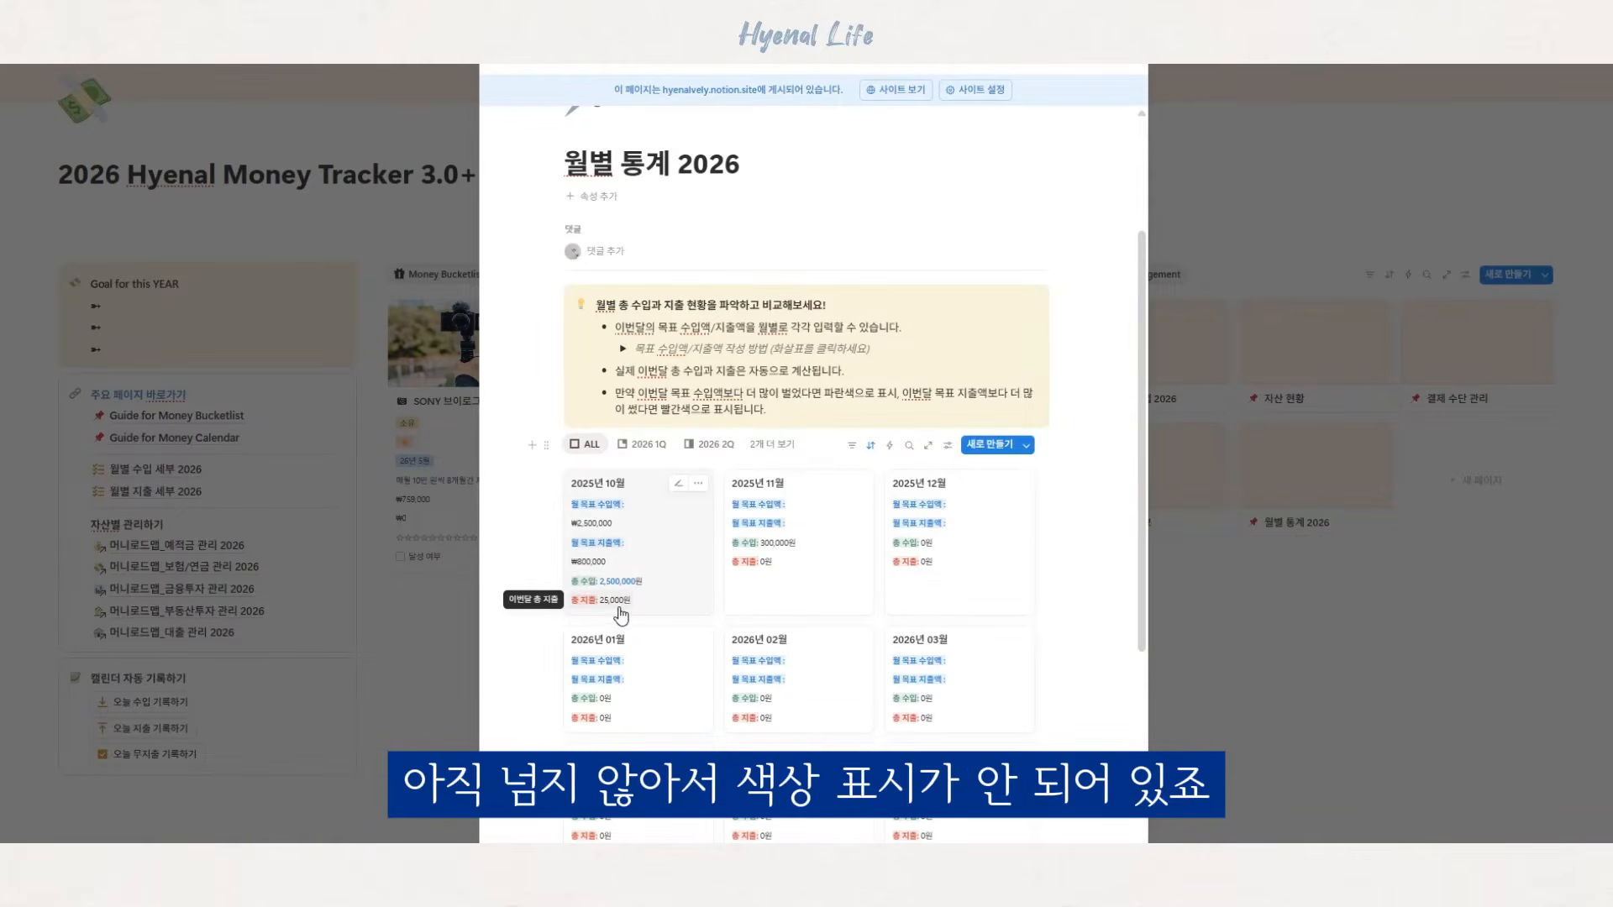
- Try a monthly target expense of 20,000 on the 2025년 10월 card
left_click(595, 561)
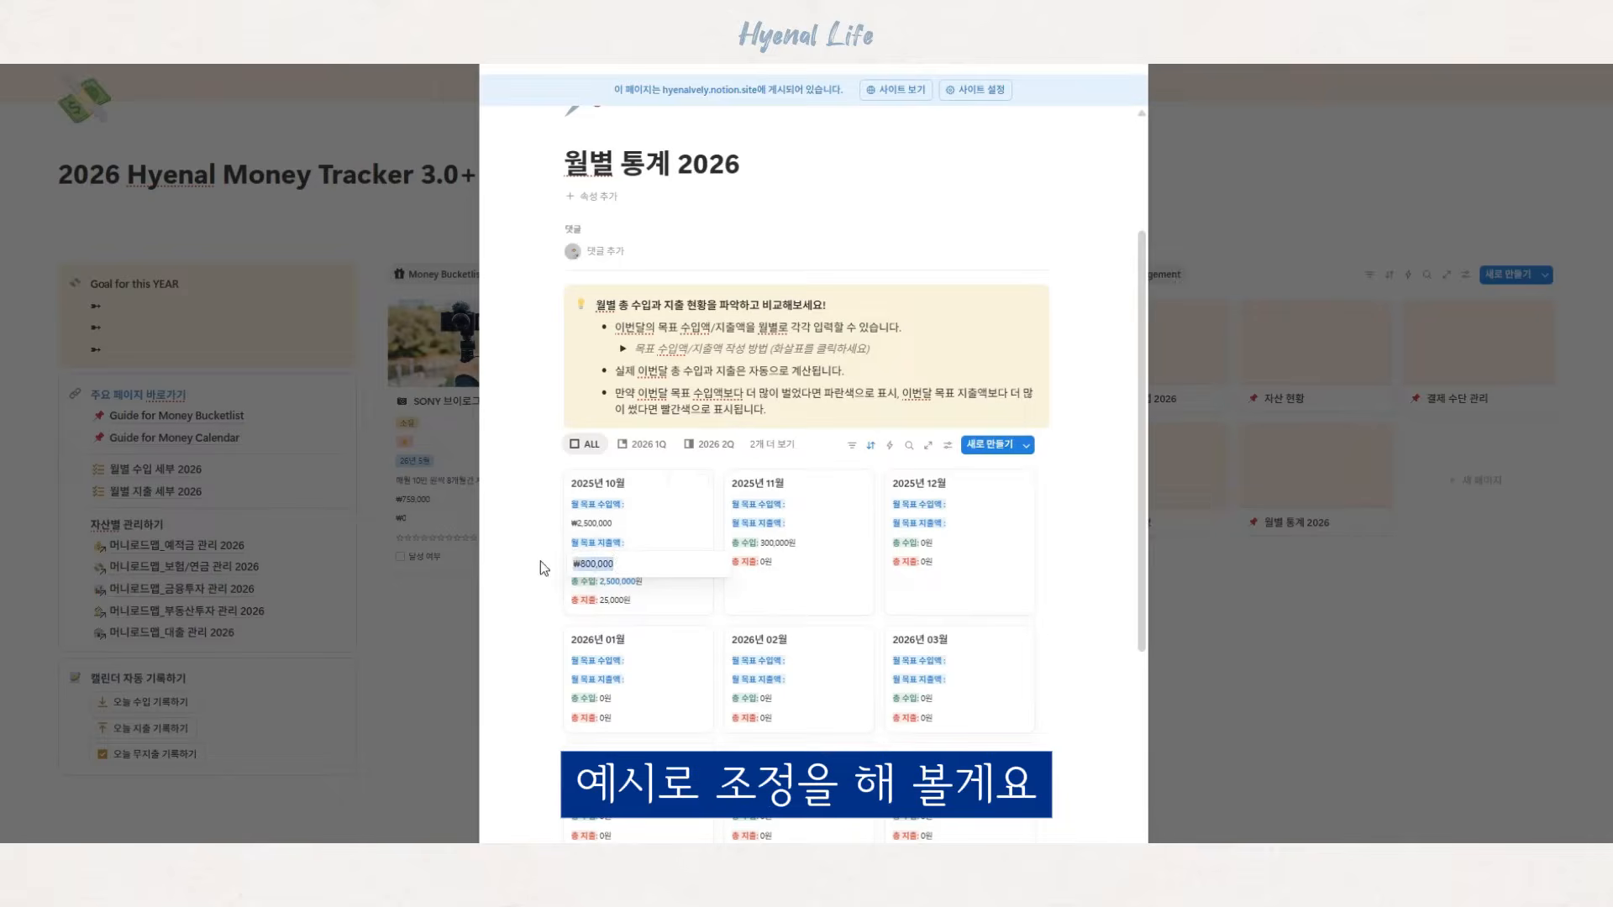
type("20000")
key("Return")
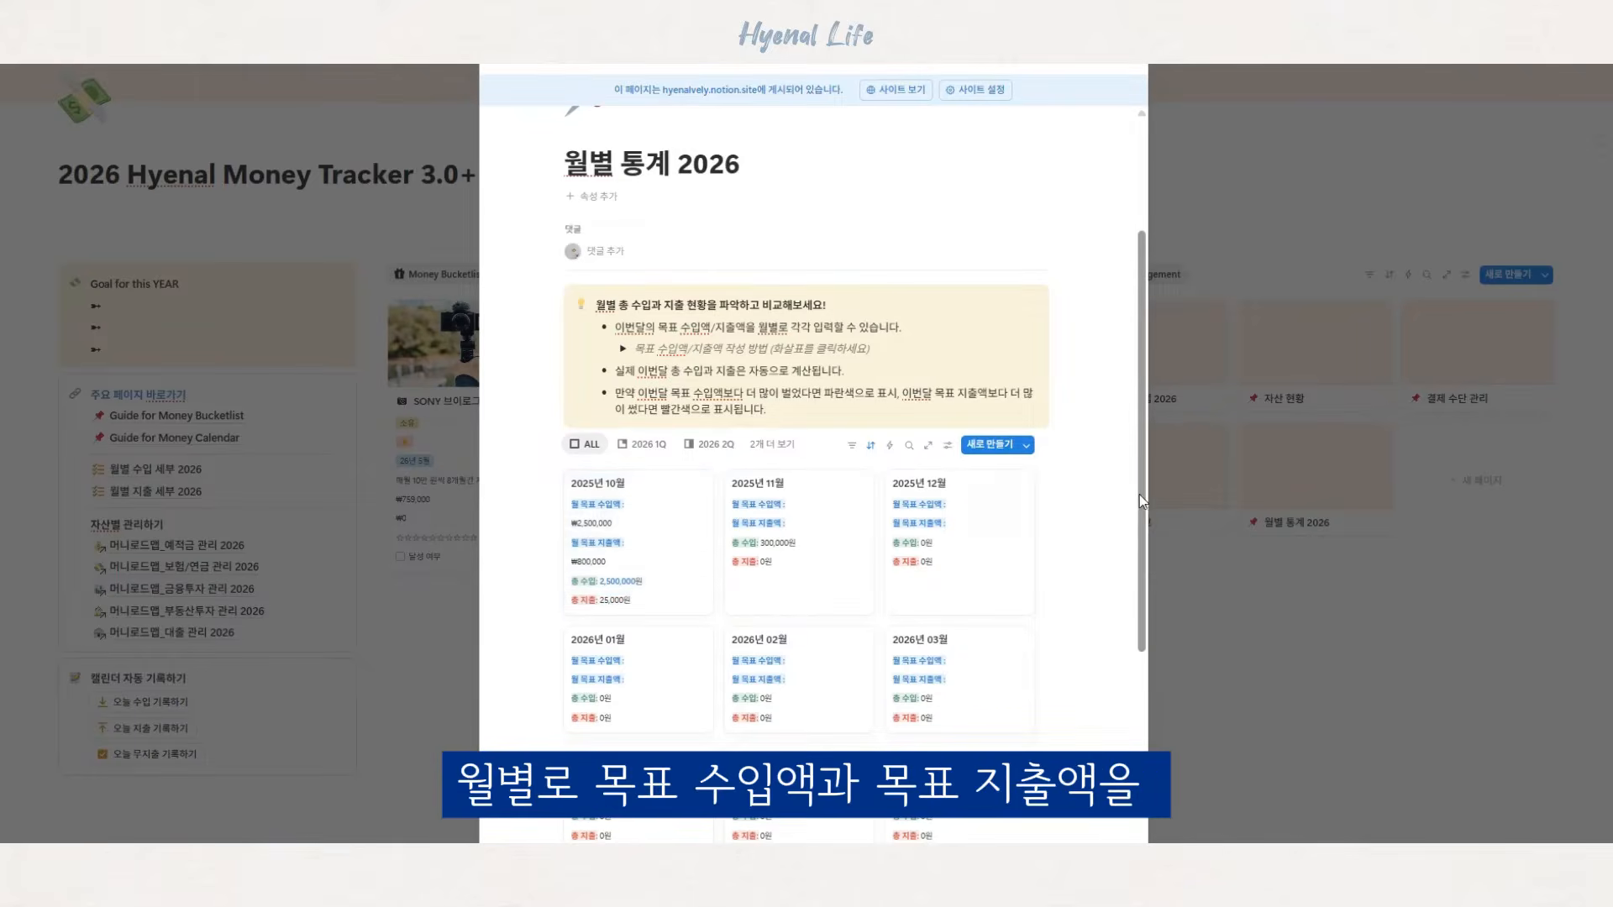
- Open the 2025년 11월 card for inline editing to view its empty target income and target expense fields, and leave it
left_click_drag(1143, 491, 1141, 502)
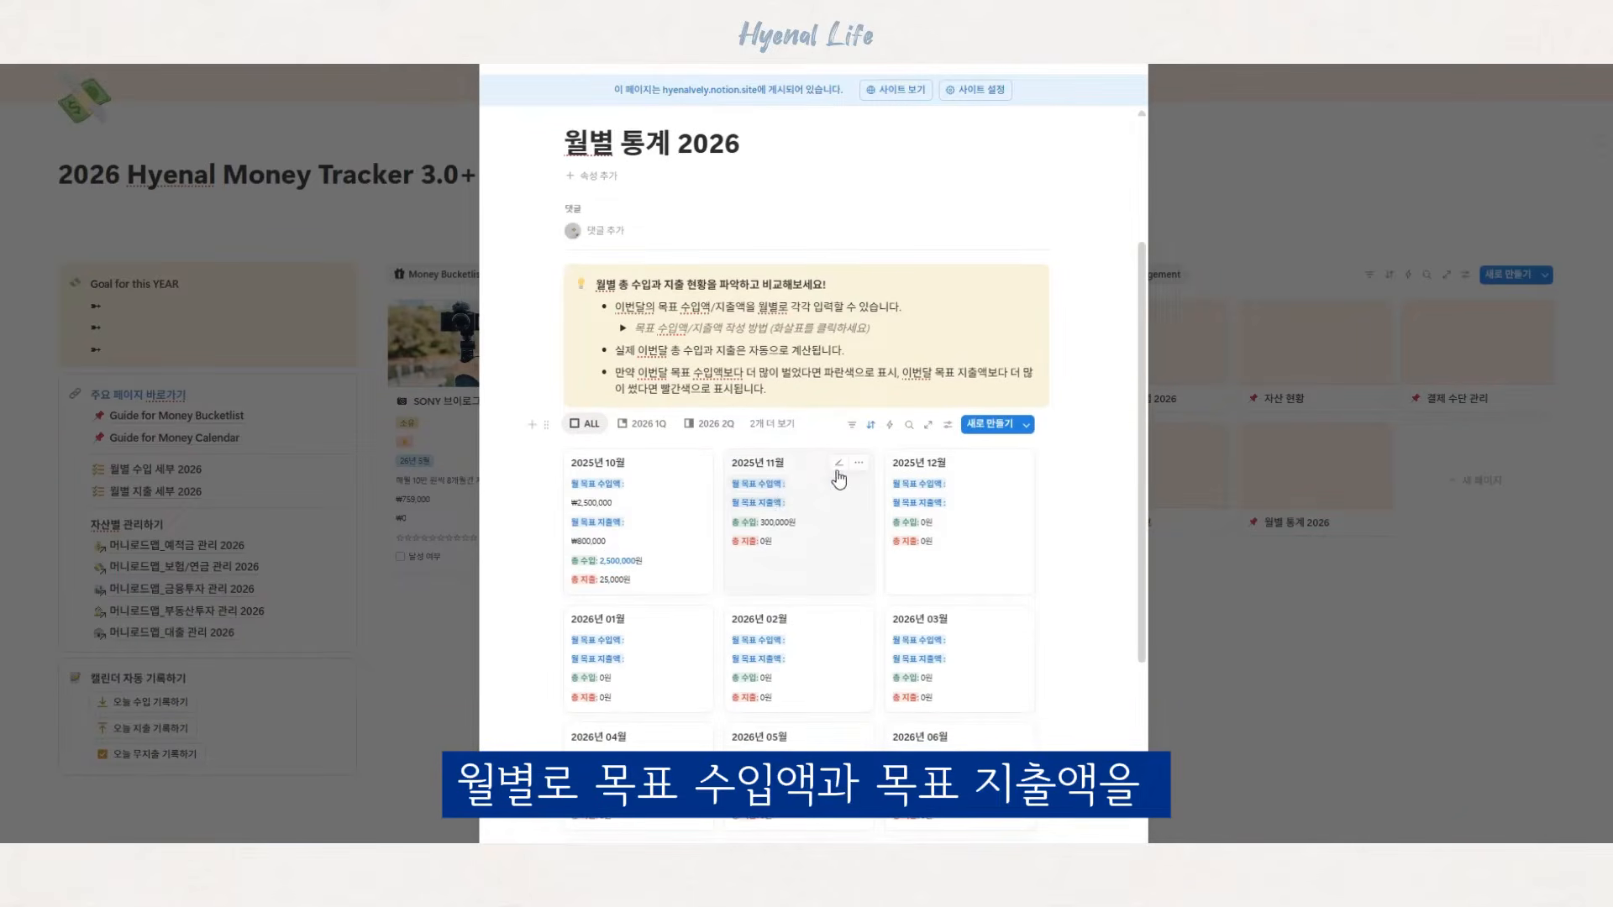
left_click(798, 485)
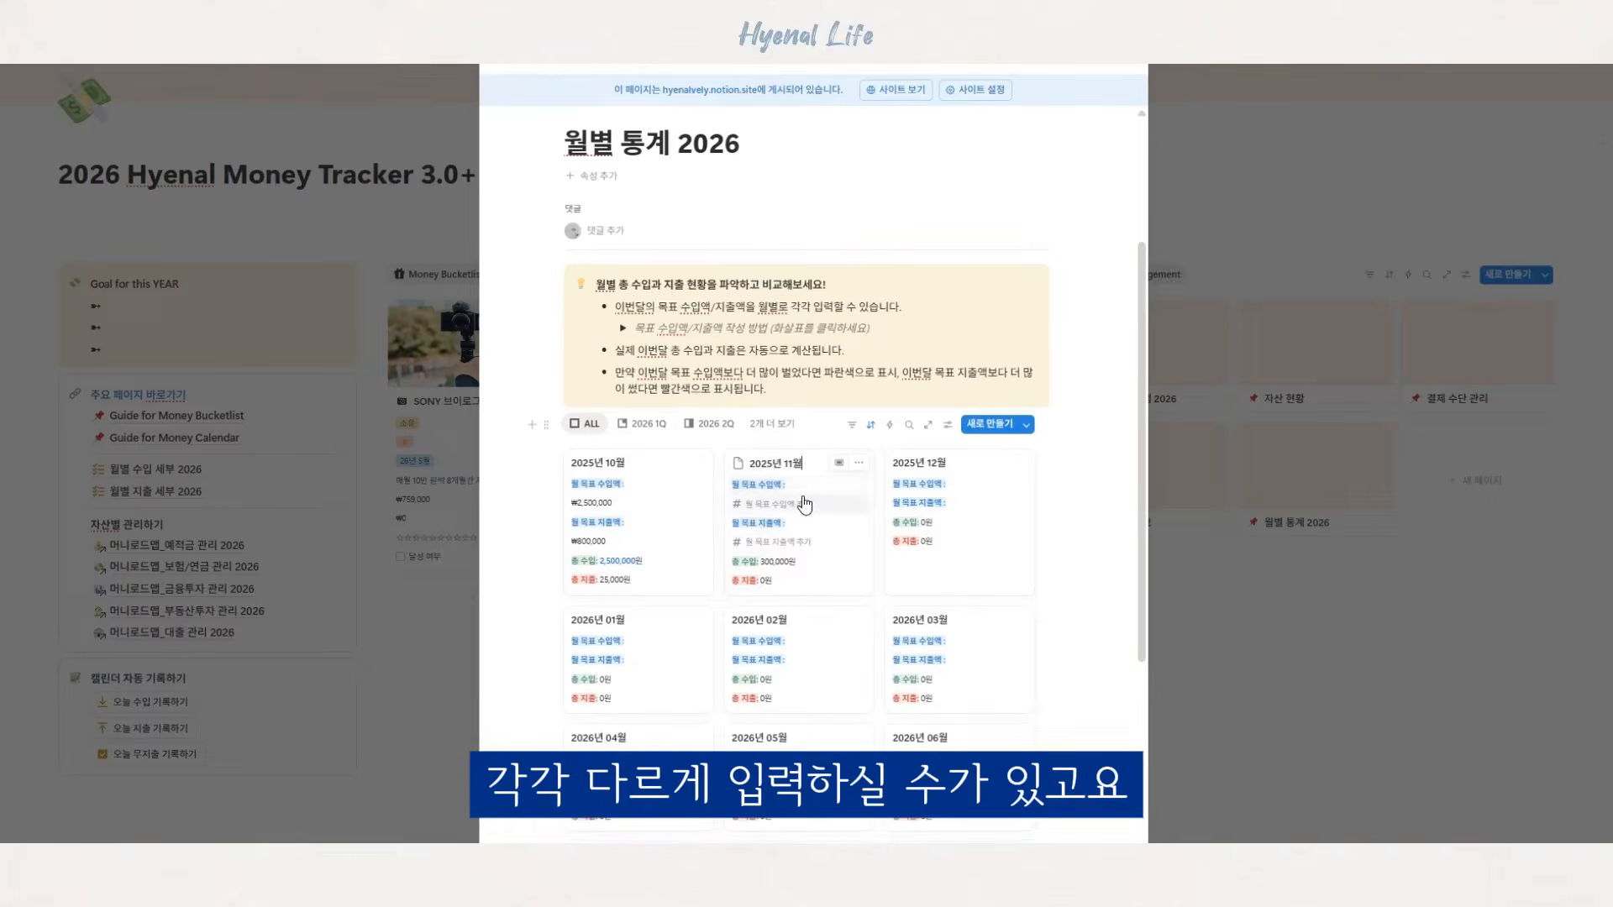
left_click(824, 542)
left_click(813, 545)
left_click(1142, 503)
left_click_drag(1142, 503, 1139, 626)
left_click_drag(1139, 557, 1139, 508)
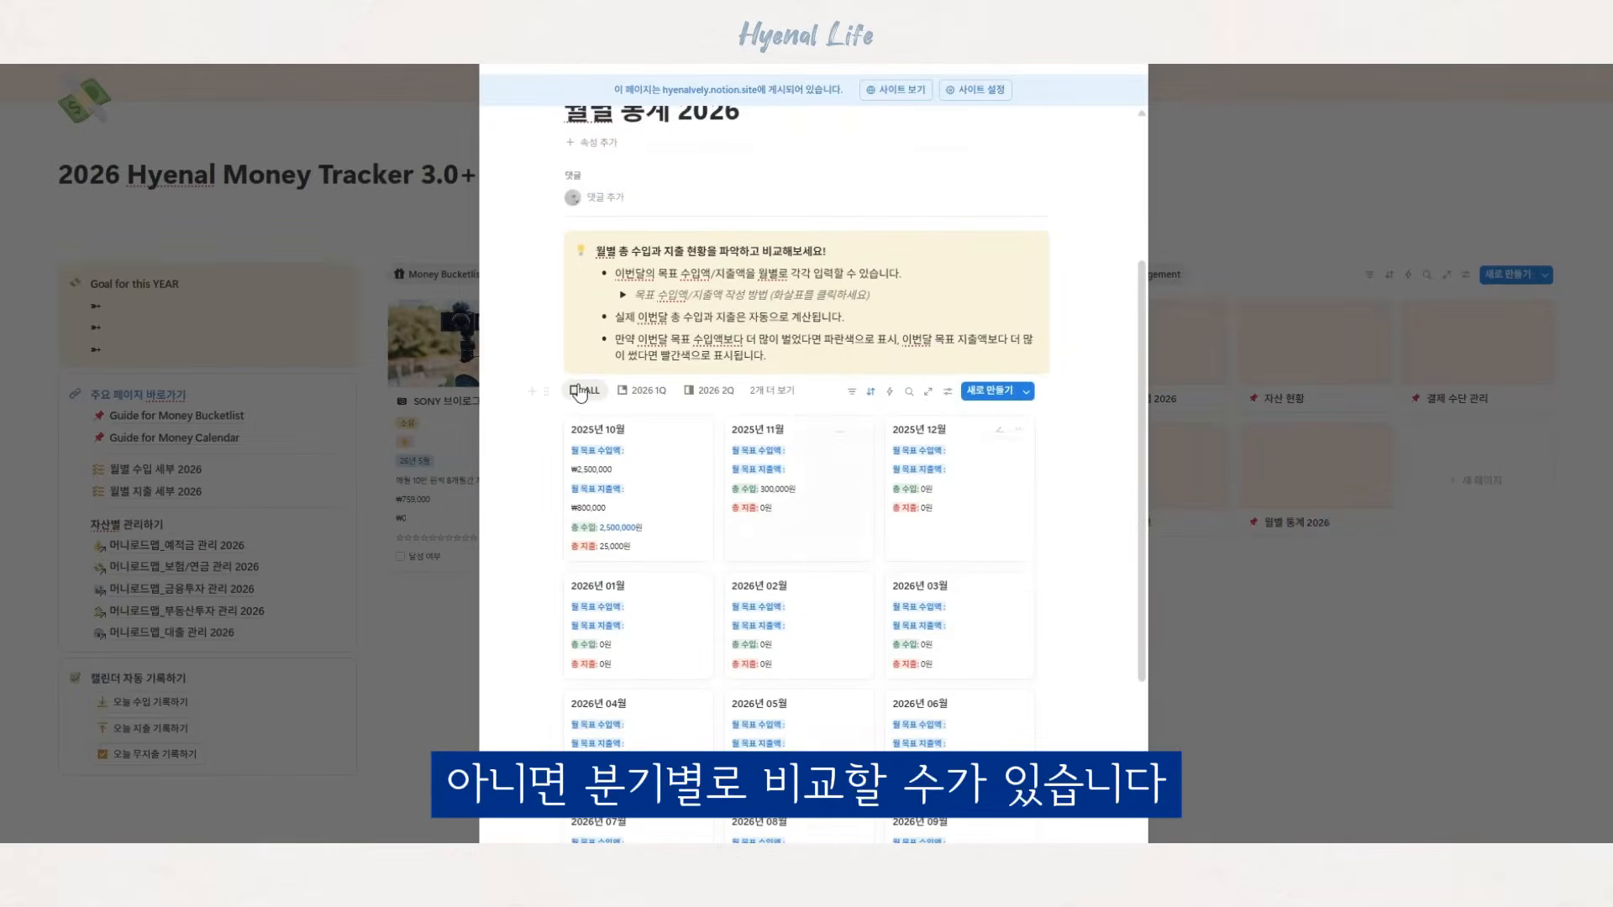
- Compare the monthly cards in the 2026 1Q, 2Q, 3Q and 4Q views, and return to the ALL view
left_click(639, 393)
scroll(695, 485, "down", 1)
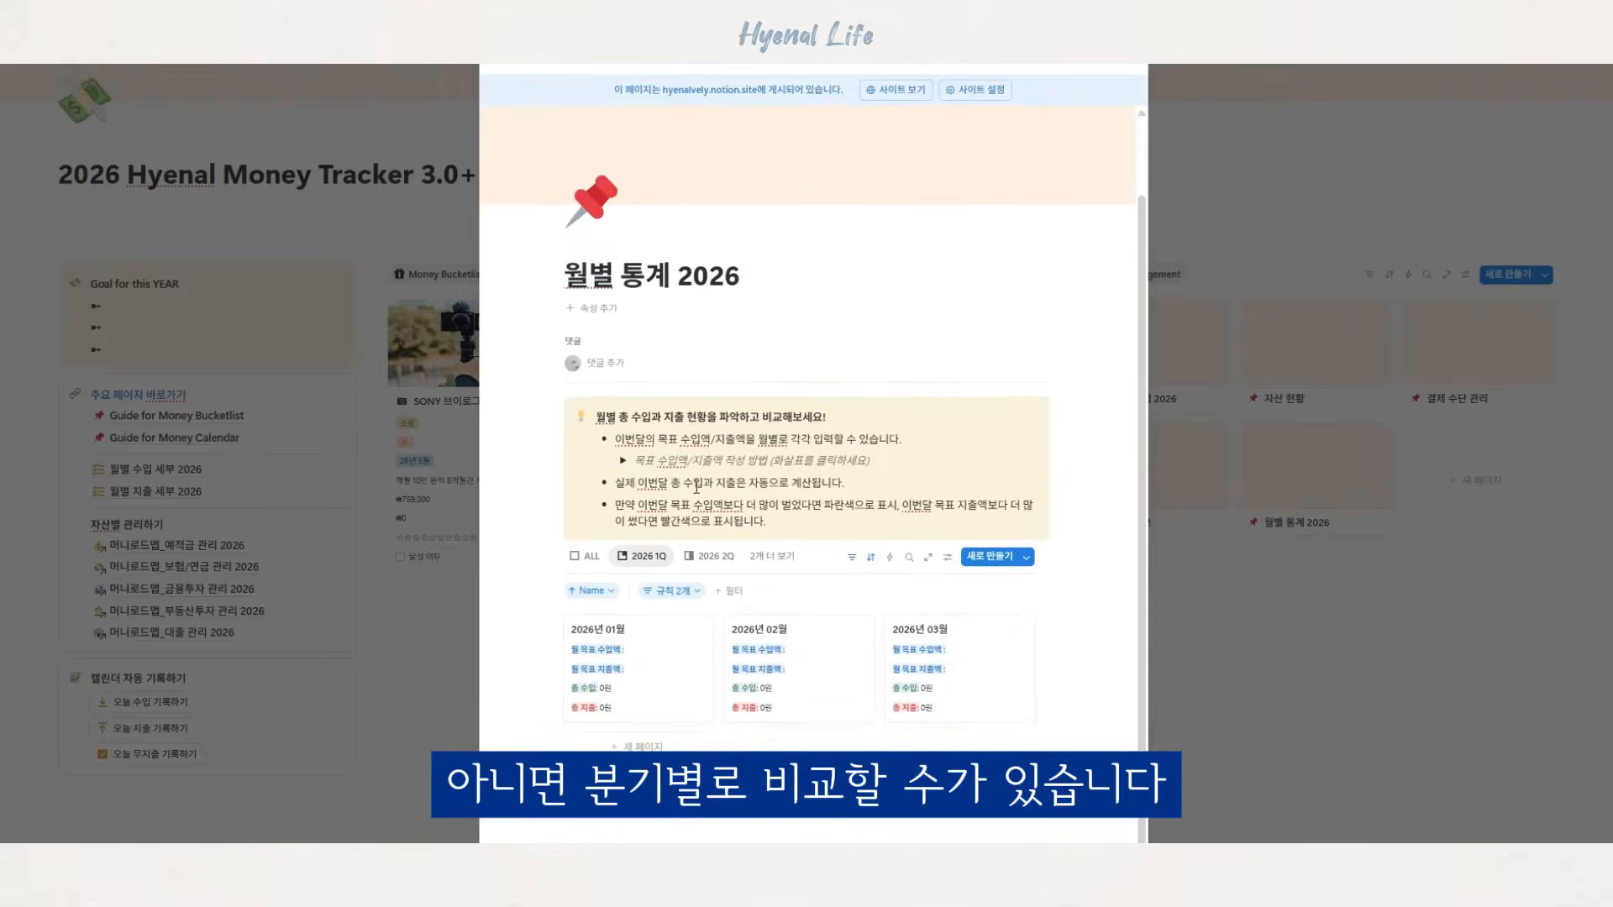
left_click(714, 556)
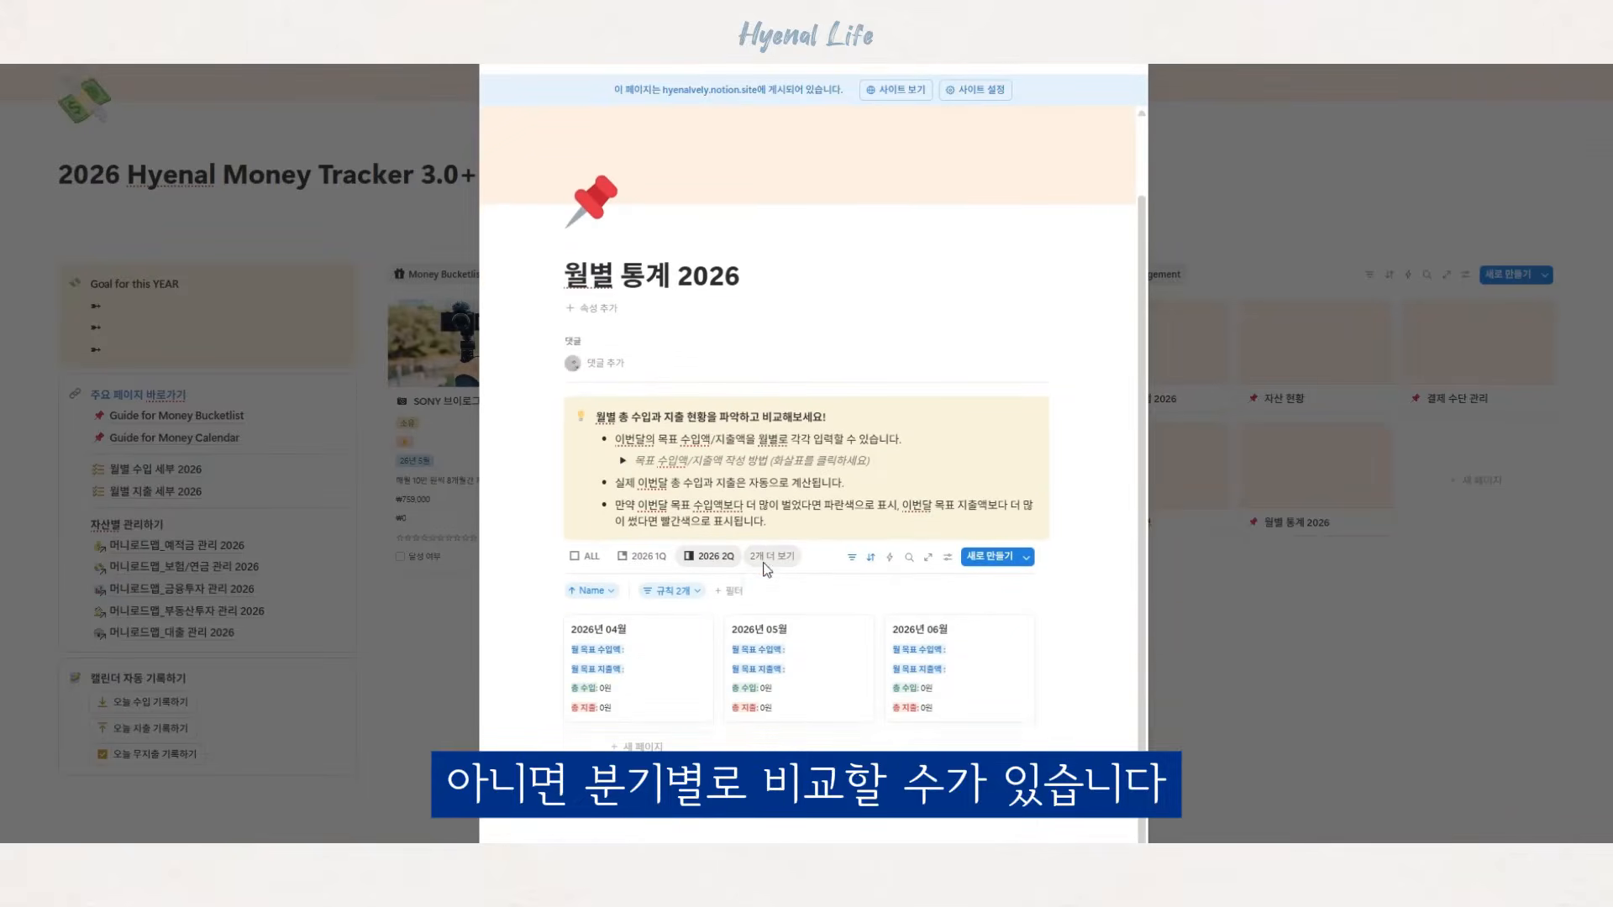
left_click(769, 557)
left_click(790, 682)
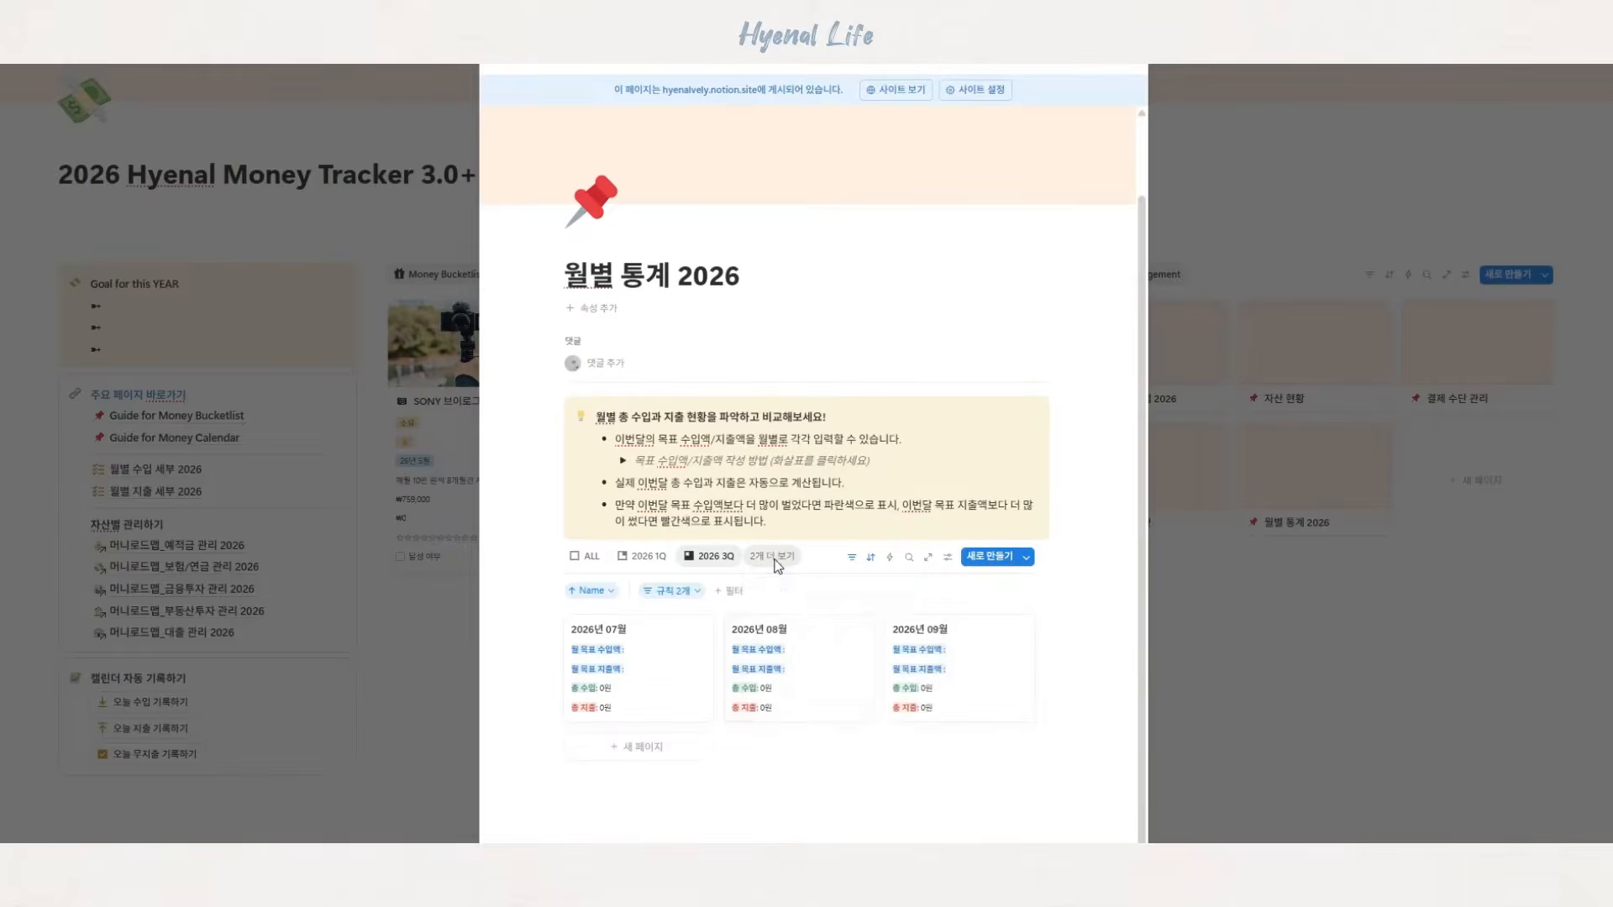
left_click(771, 557)
left_click(874, 691)
left_click(587, 556)
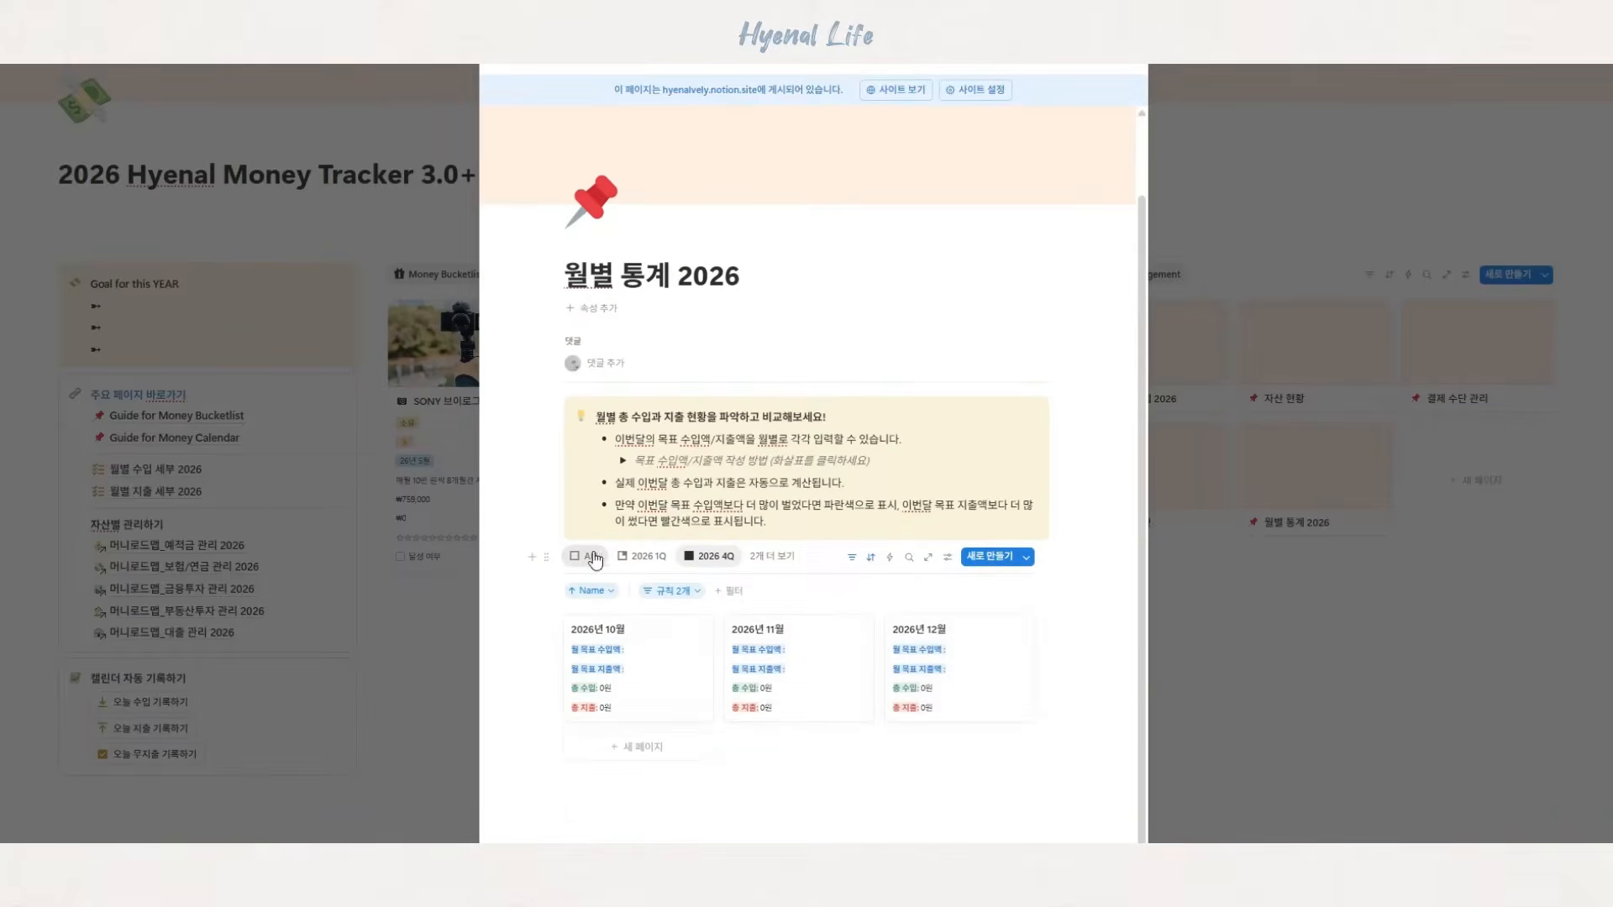
- Enter the sample number 652487 in the Digital Calculator on the main tracker page
scroll(1067, 563, "down", 3)
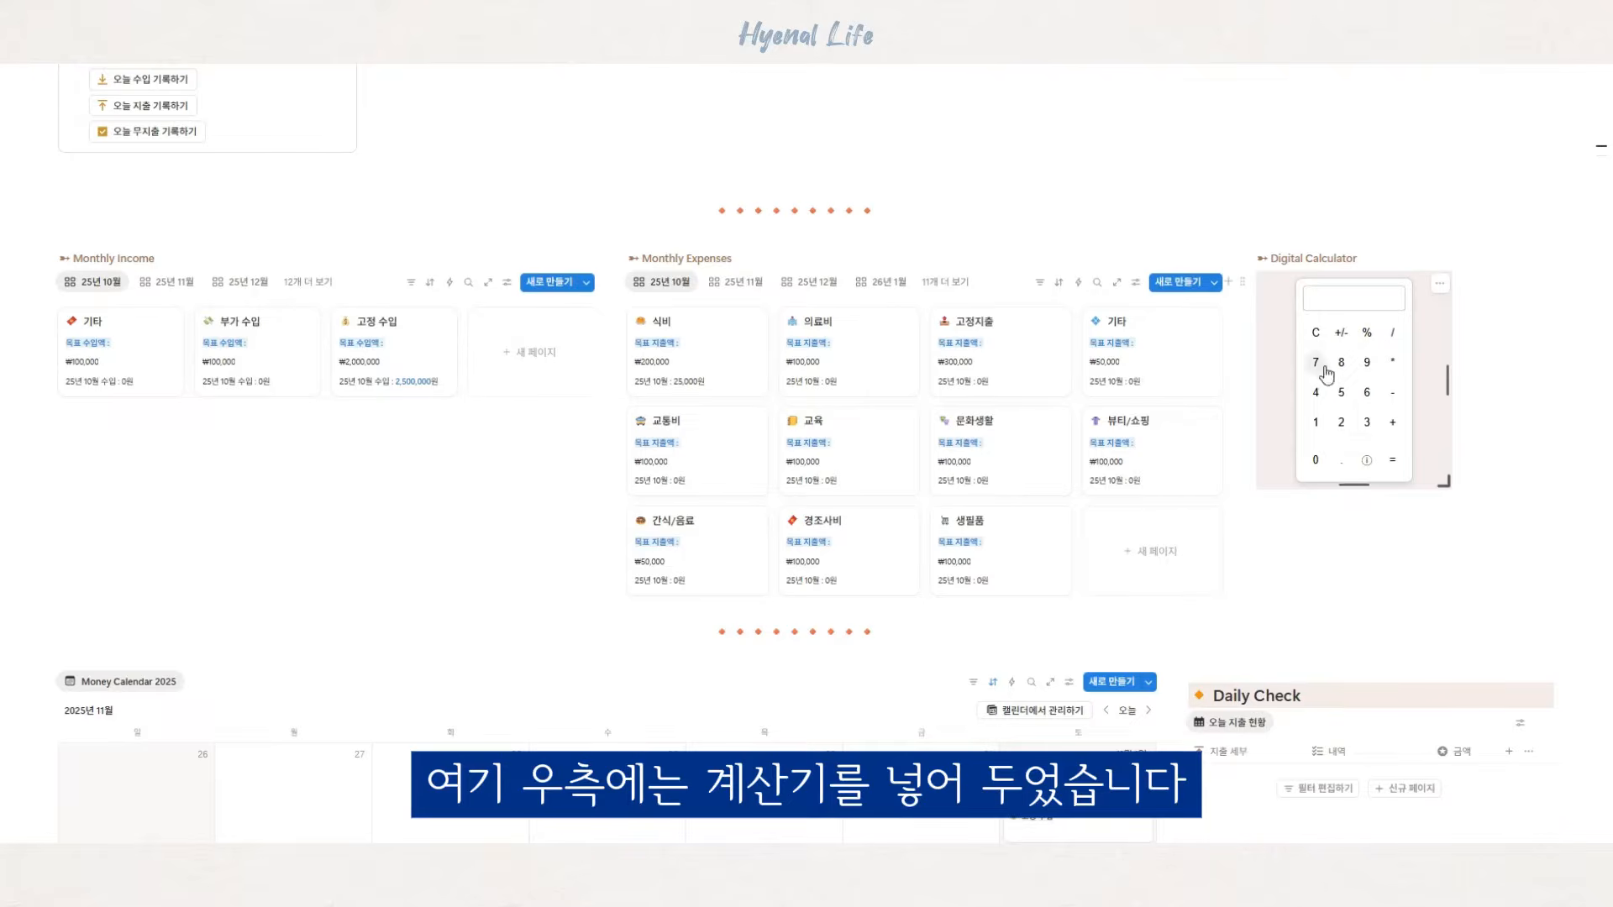
left_click(1367, 392)
left_click(1341, 392)
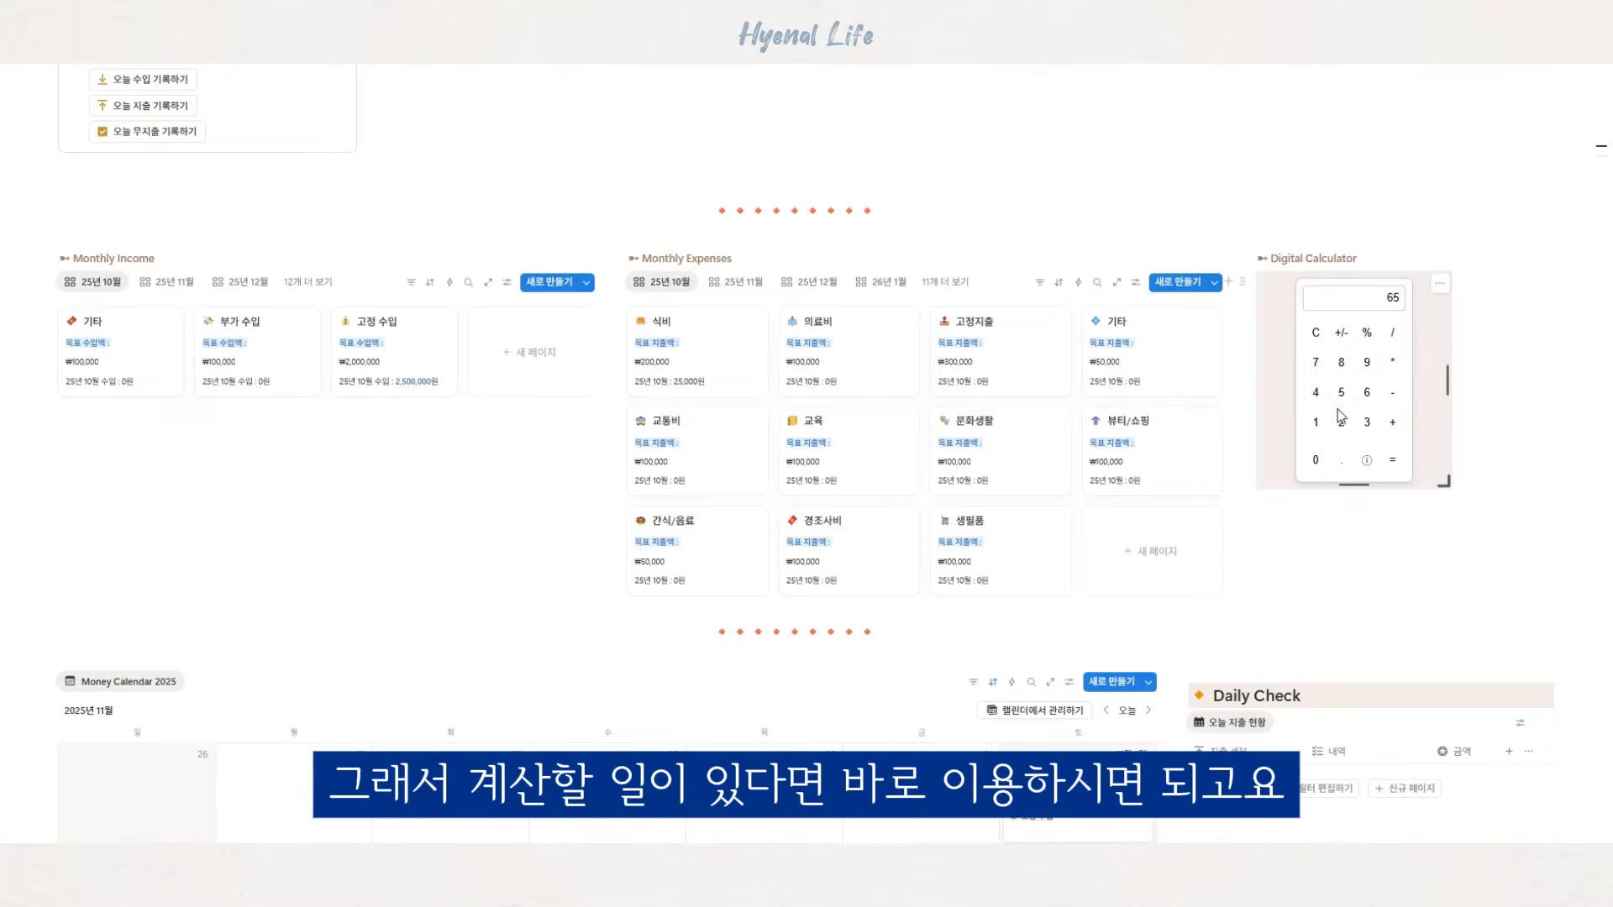
left_click(1342, 422)
left_click(1316, 392)
left_click(1341, 362)
left_click(1317, 362)
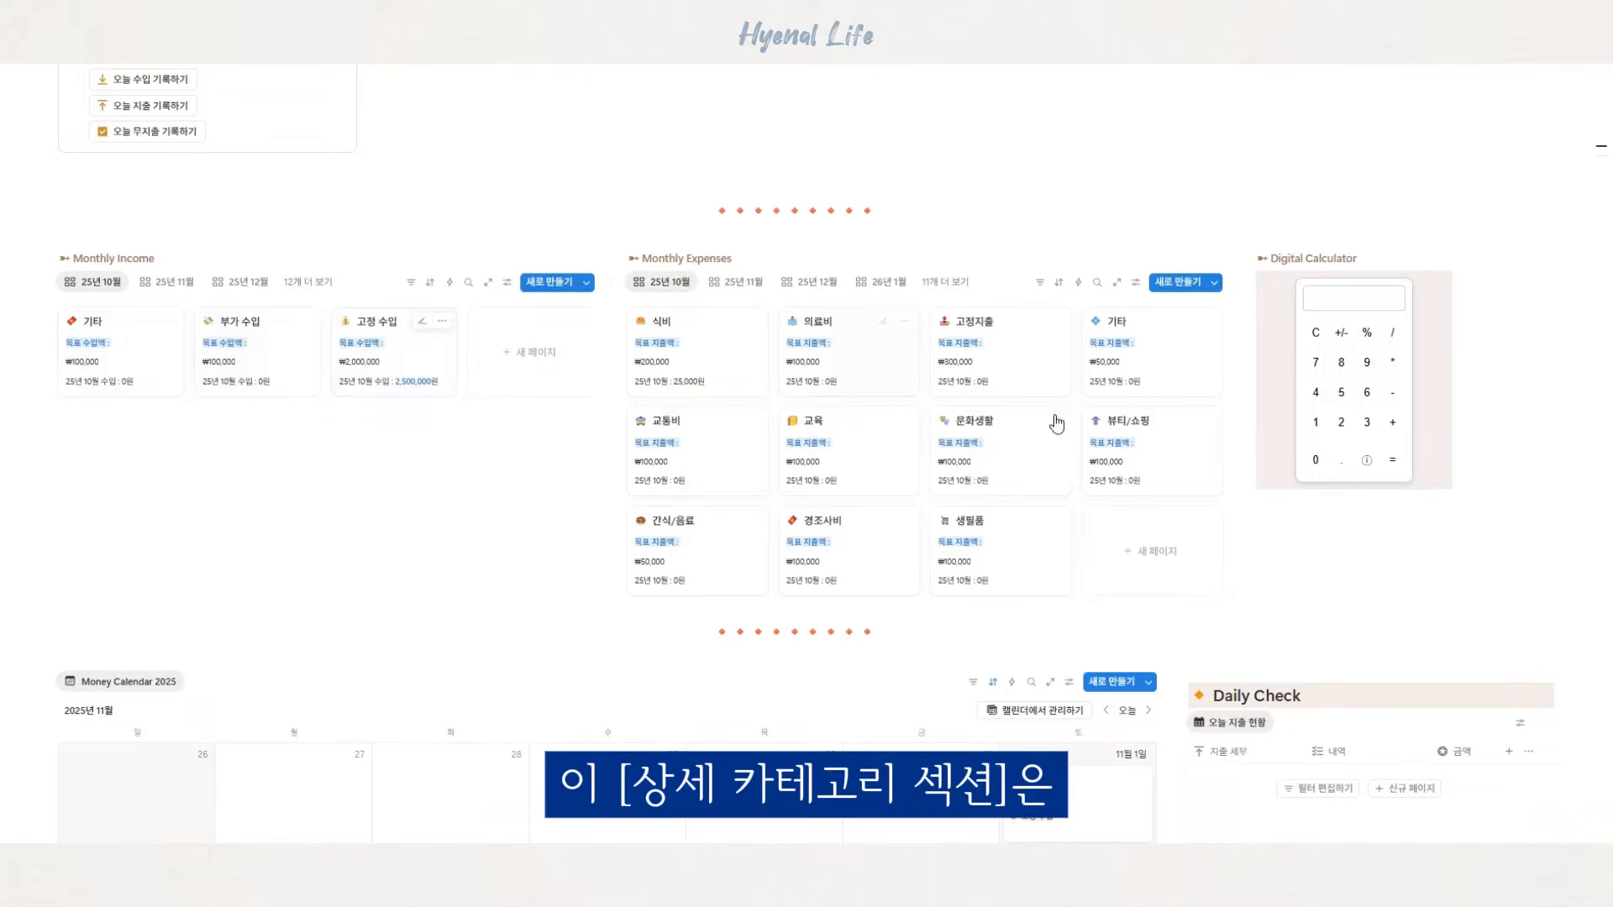
- Review the category sections and open the target amounts of the 고정 수입, 식비, 의료비 and 고정지출 cards without editing them
scroll(1020, 404, "down", 1)
scroll(863, 670, "down", 4)
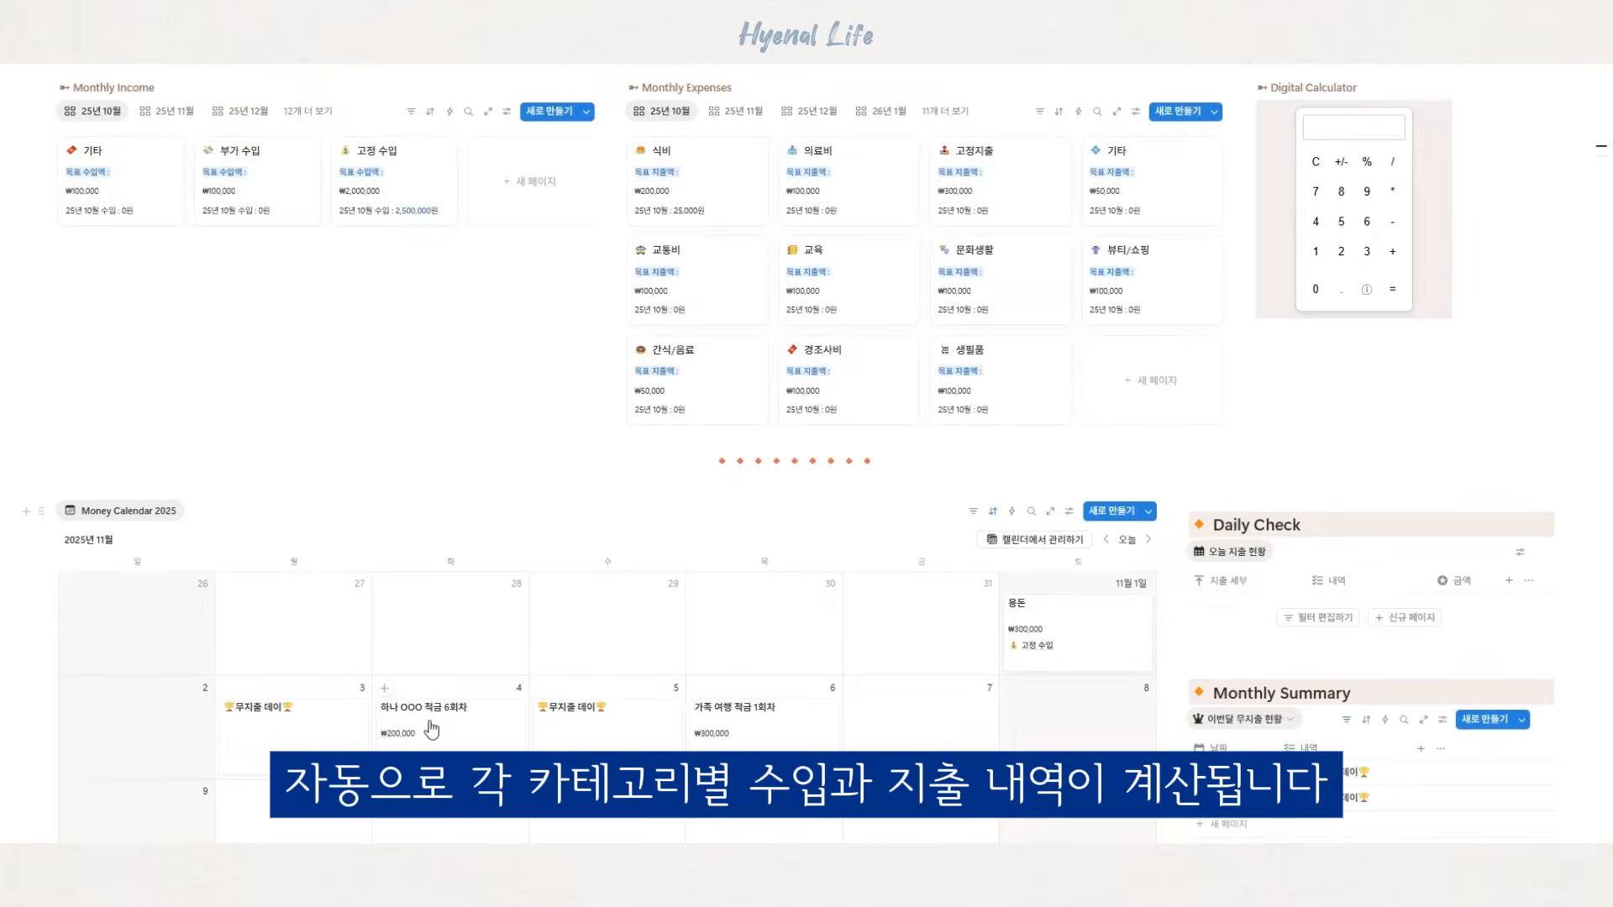
scroll(709, 260, "up", 2)
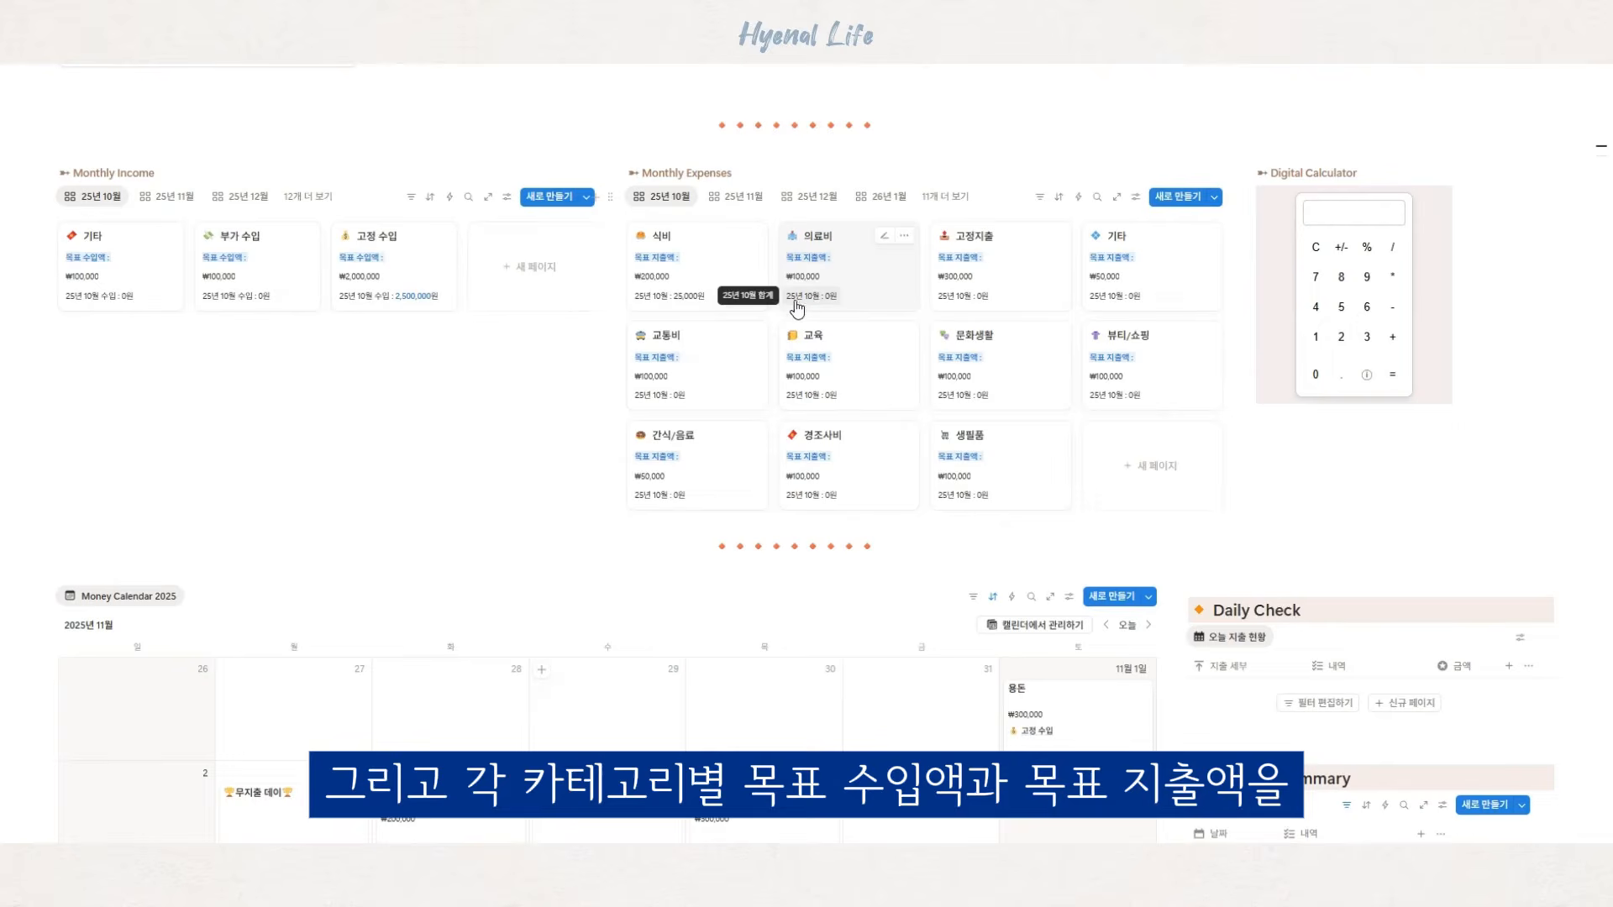
left_click(366, 284)
left_click(586, 348)
left_click(662, 284)
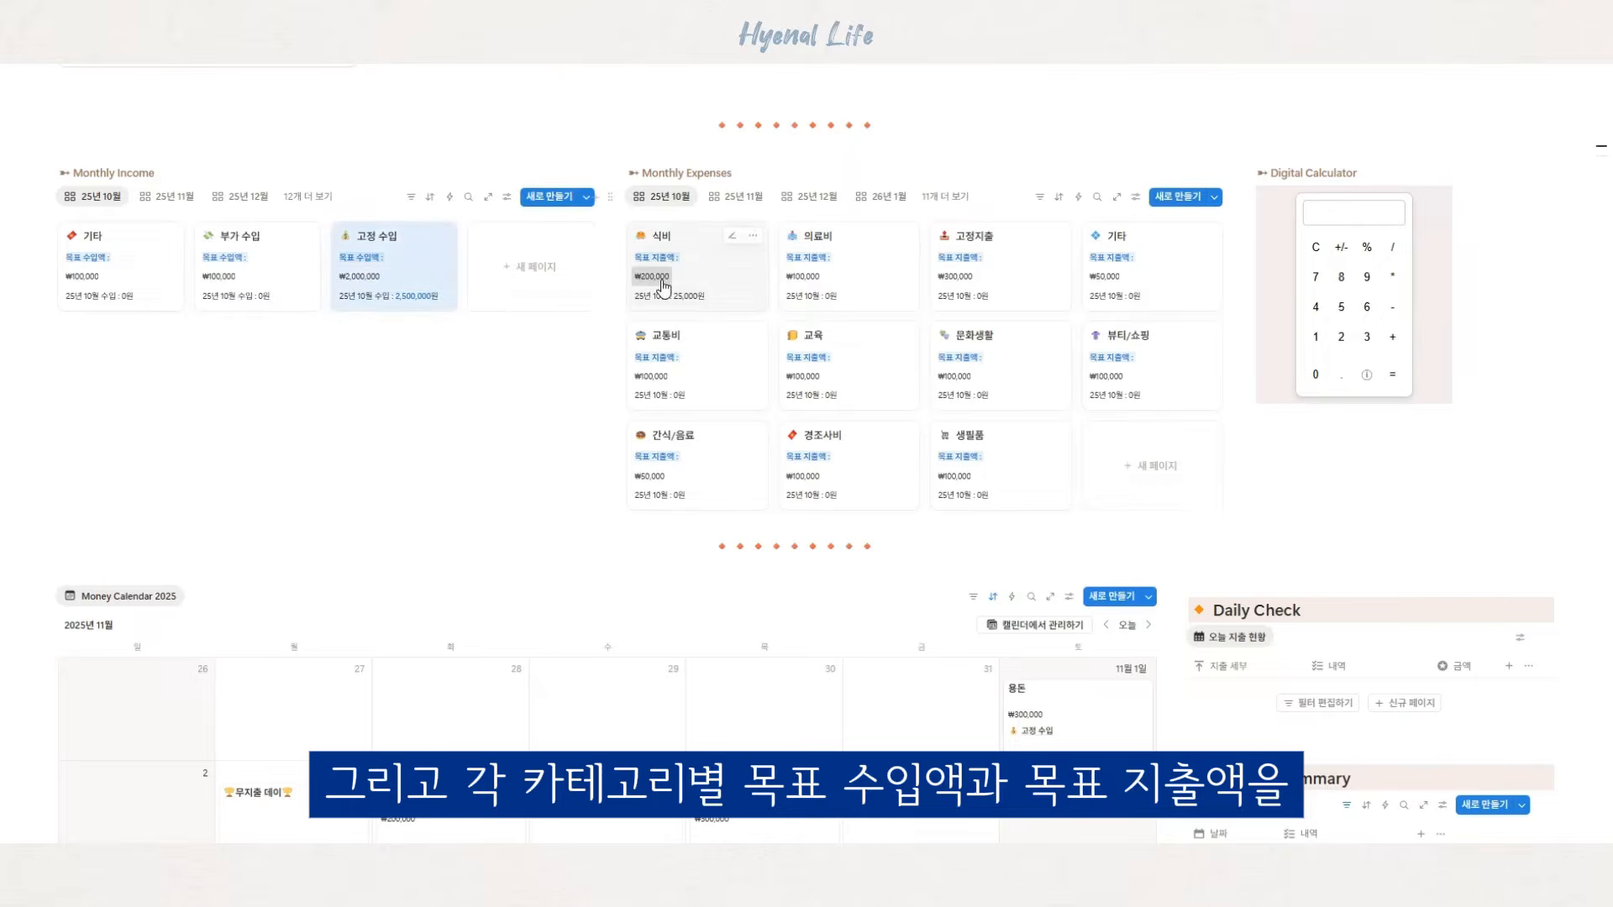
left_click(592, 337)
left_click(832, 278)
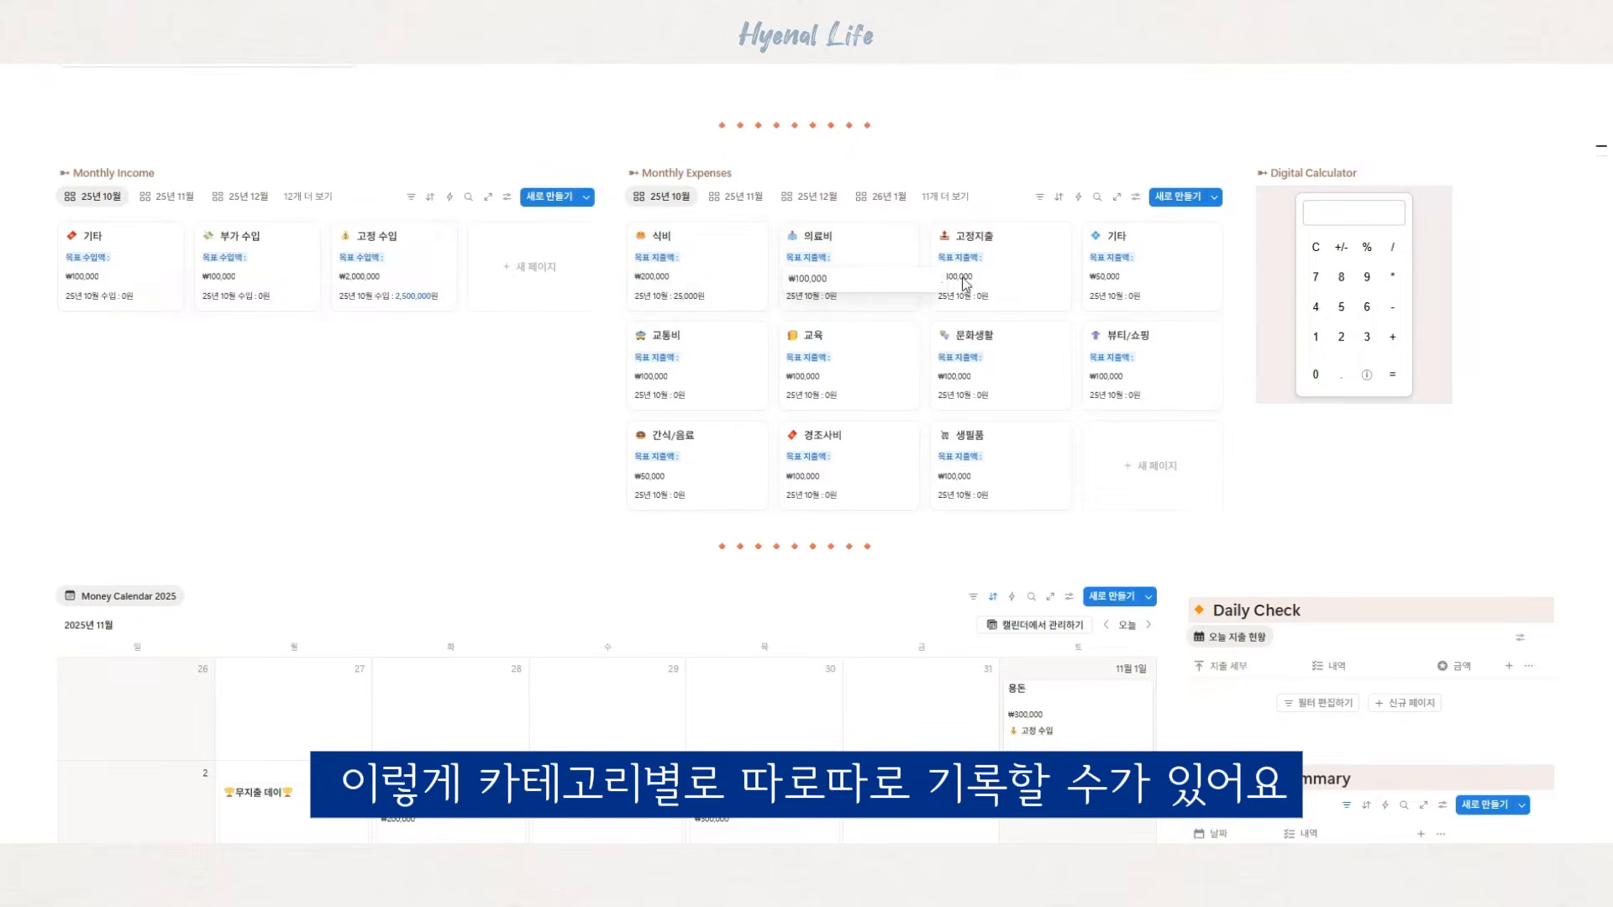
left_click(965, 284)
left_click(965, 278)
left_click(594, 342)
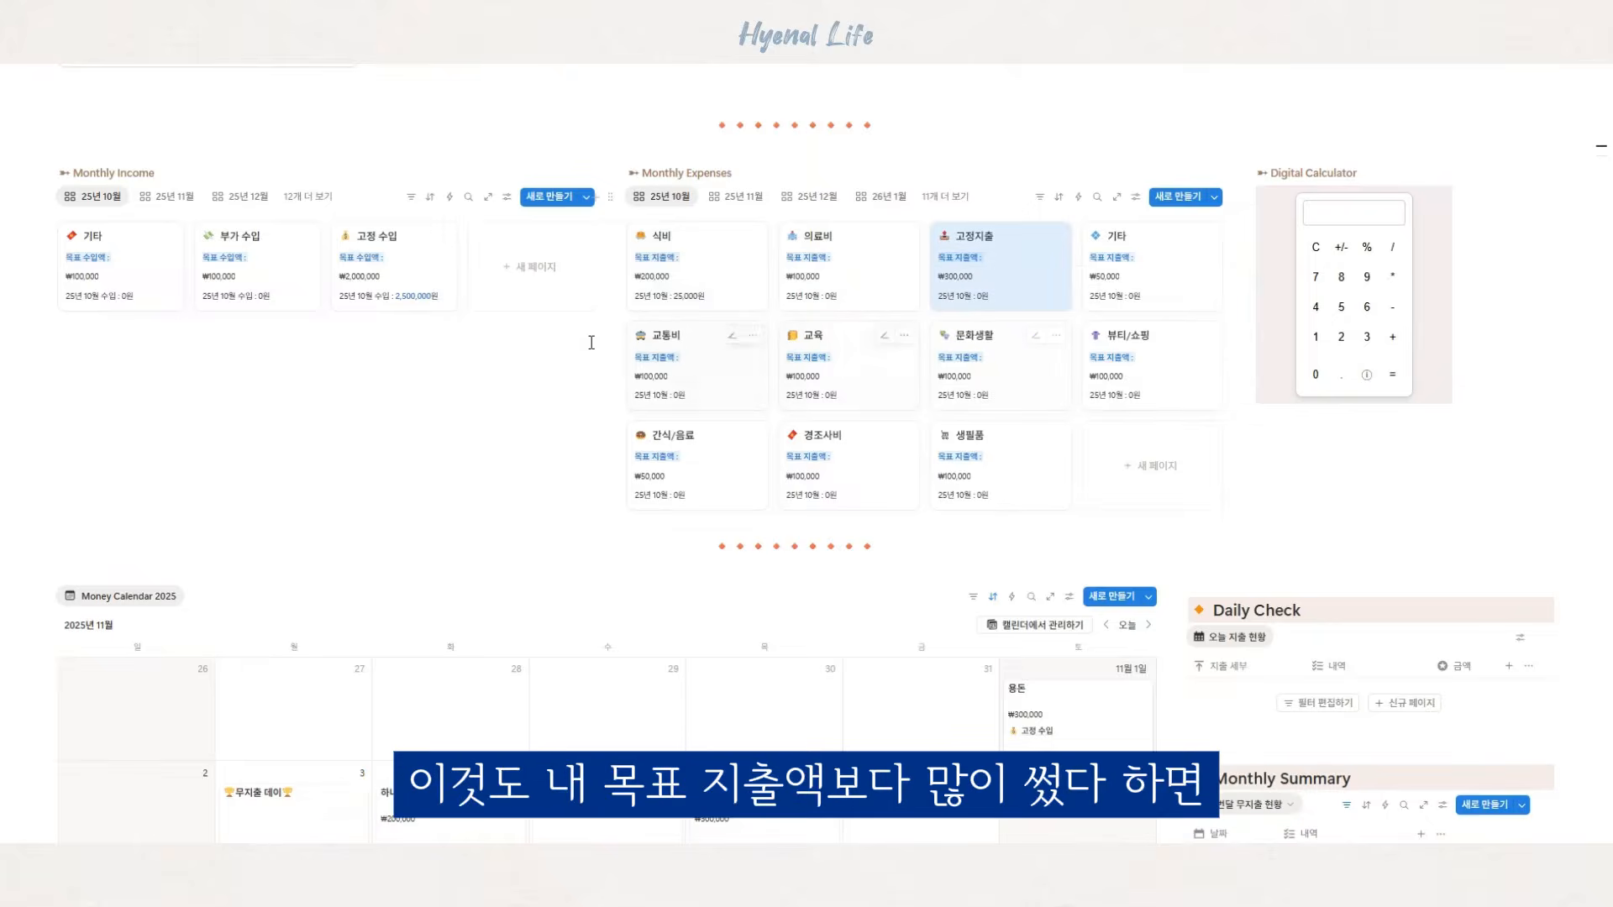
- Try lowering the 식비 card's target expense amount in the 25년 10월 view of Monthly Expenses
left_click(670, 279)
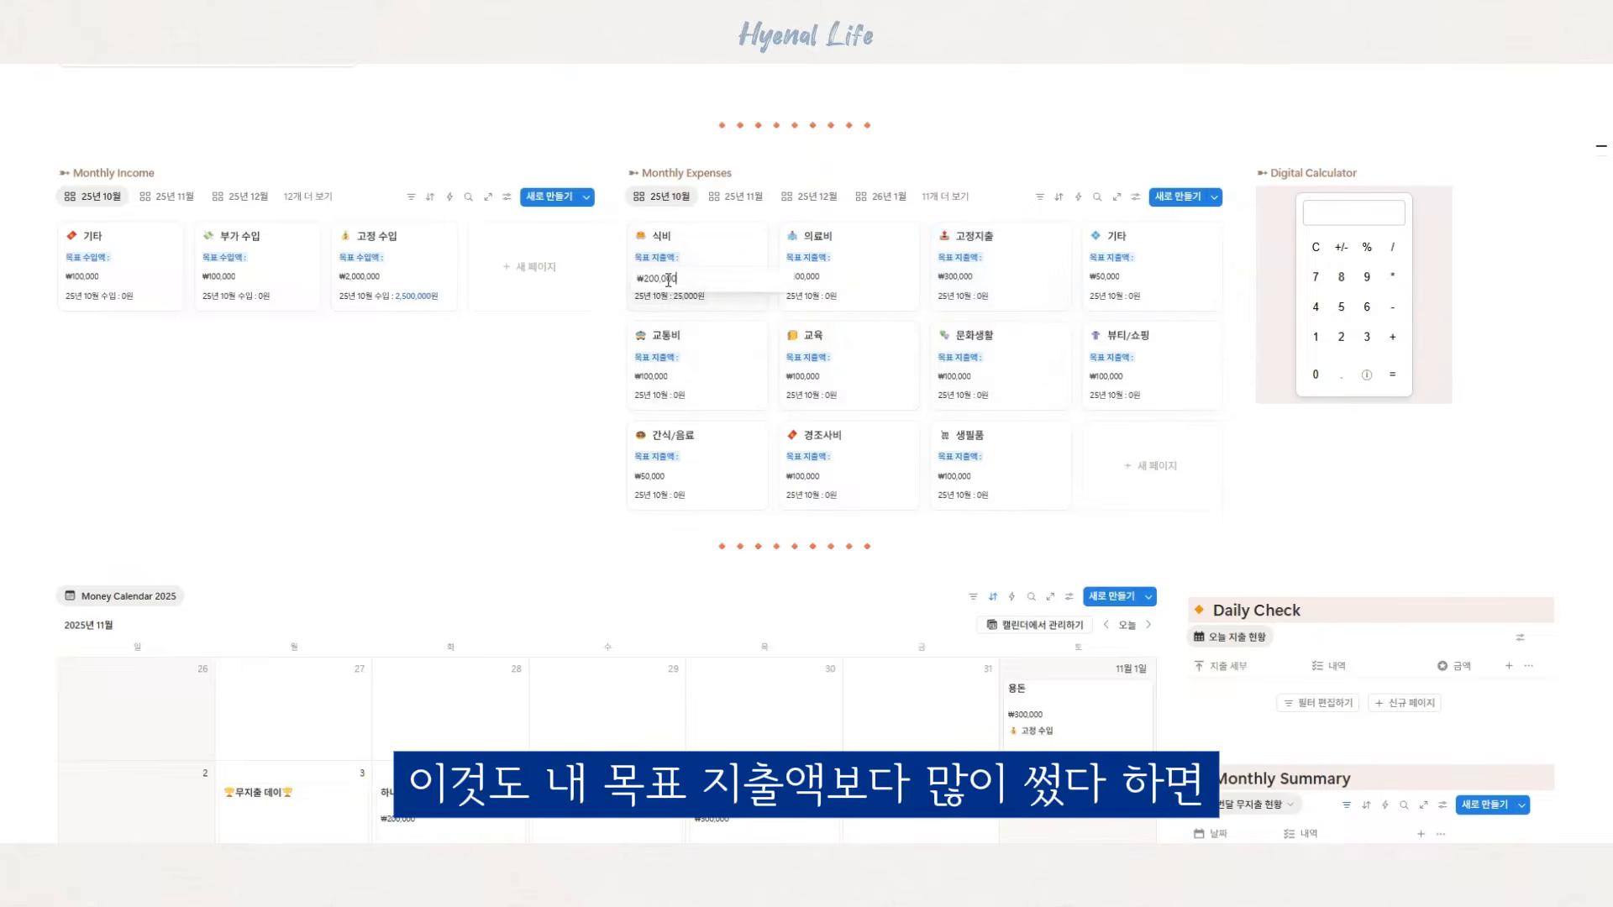
key("Escape")
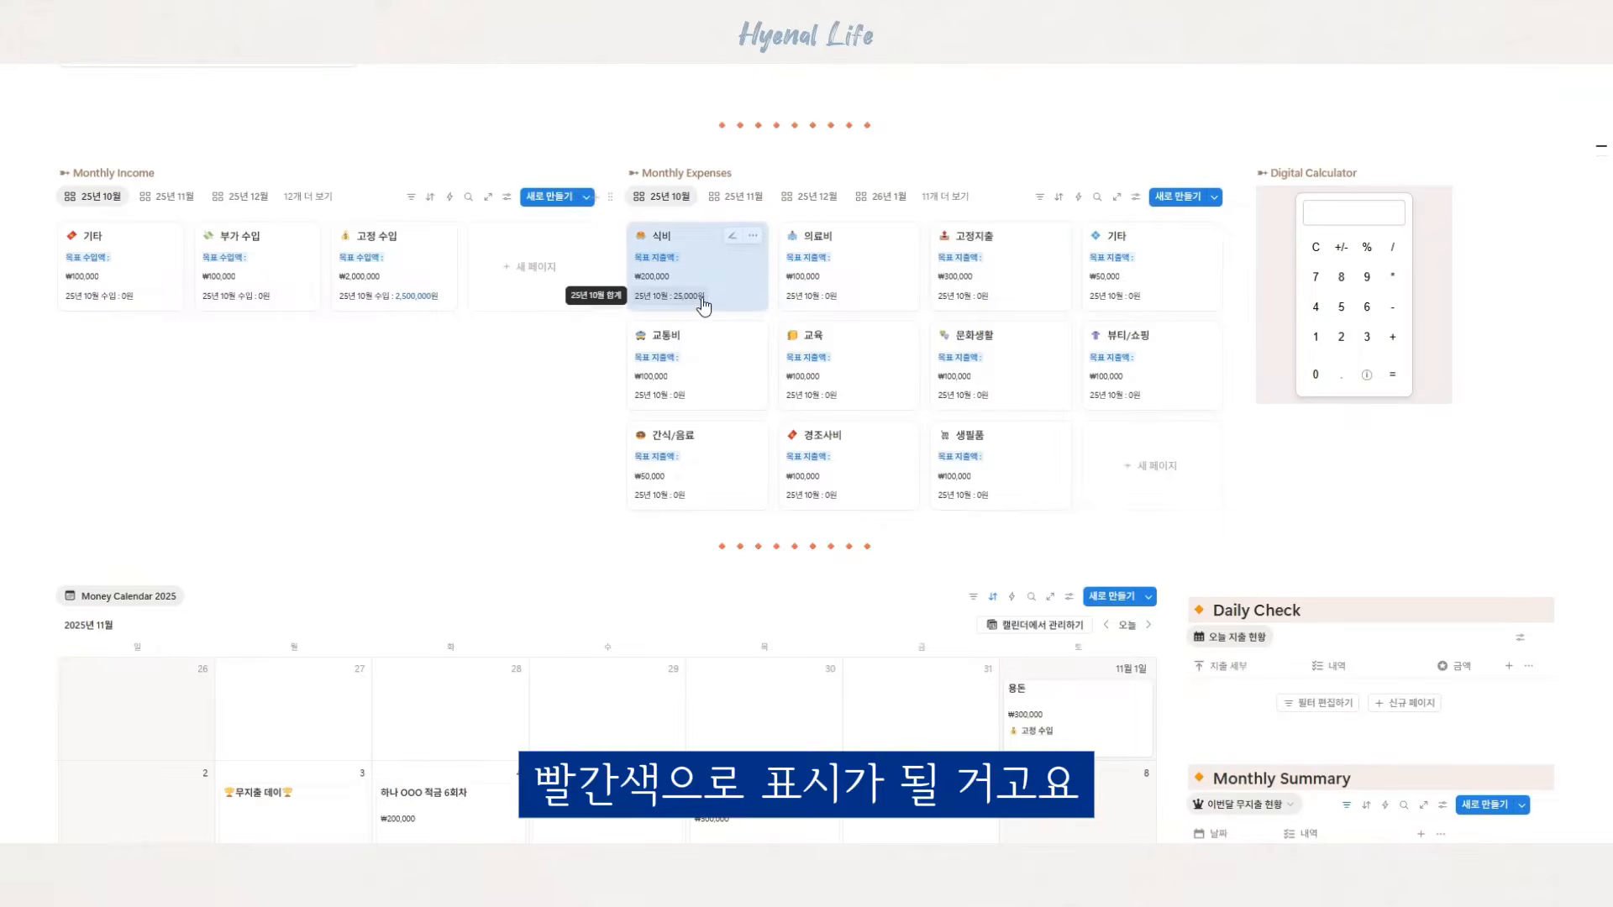
right_click(676, 279)
left_click(685, 279)
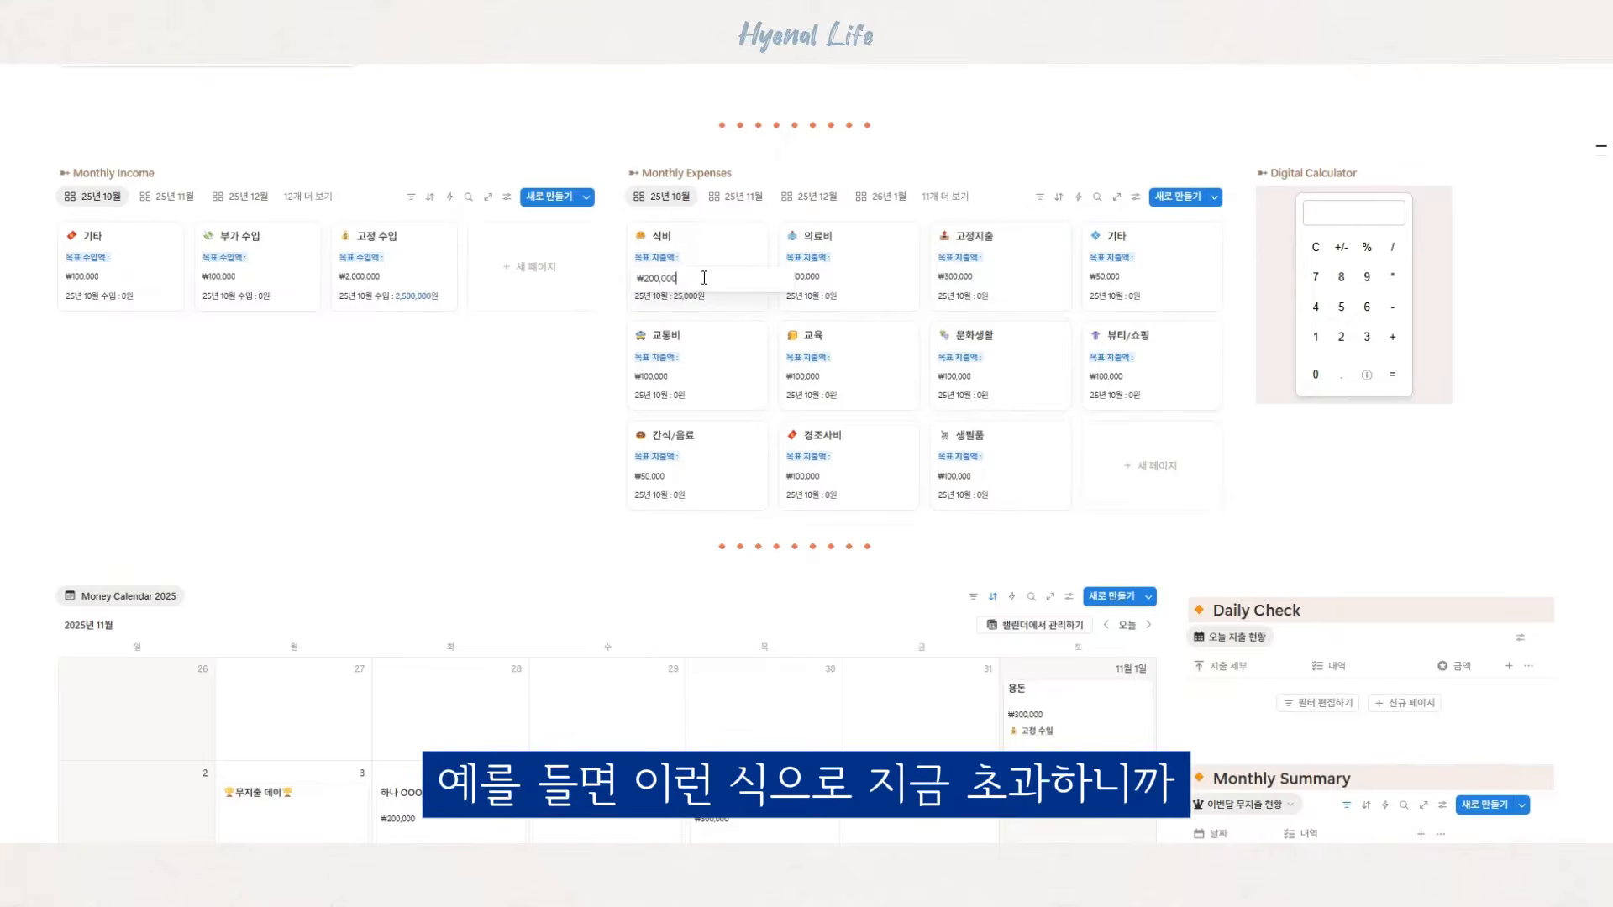
key("BackSpace")
left_click(578, 337)
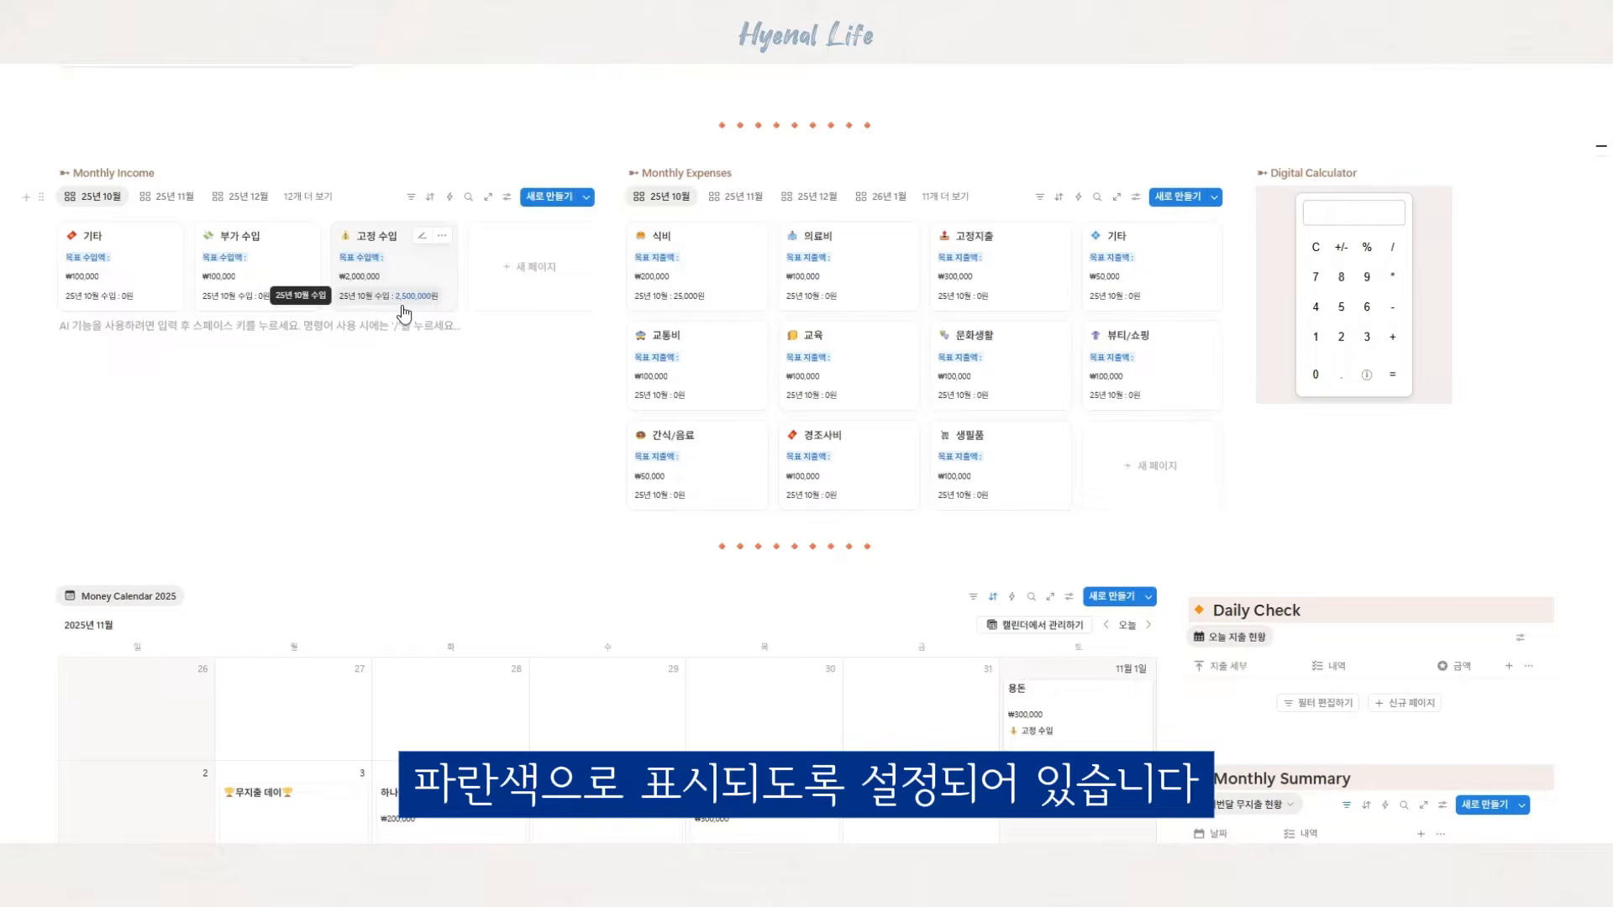
- View Monthly Expenses for 25년 11월 and 26년 1월, and Monthly Income for 25년 11월
left_click(739, 197)
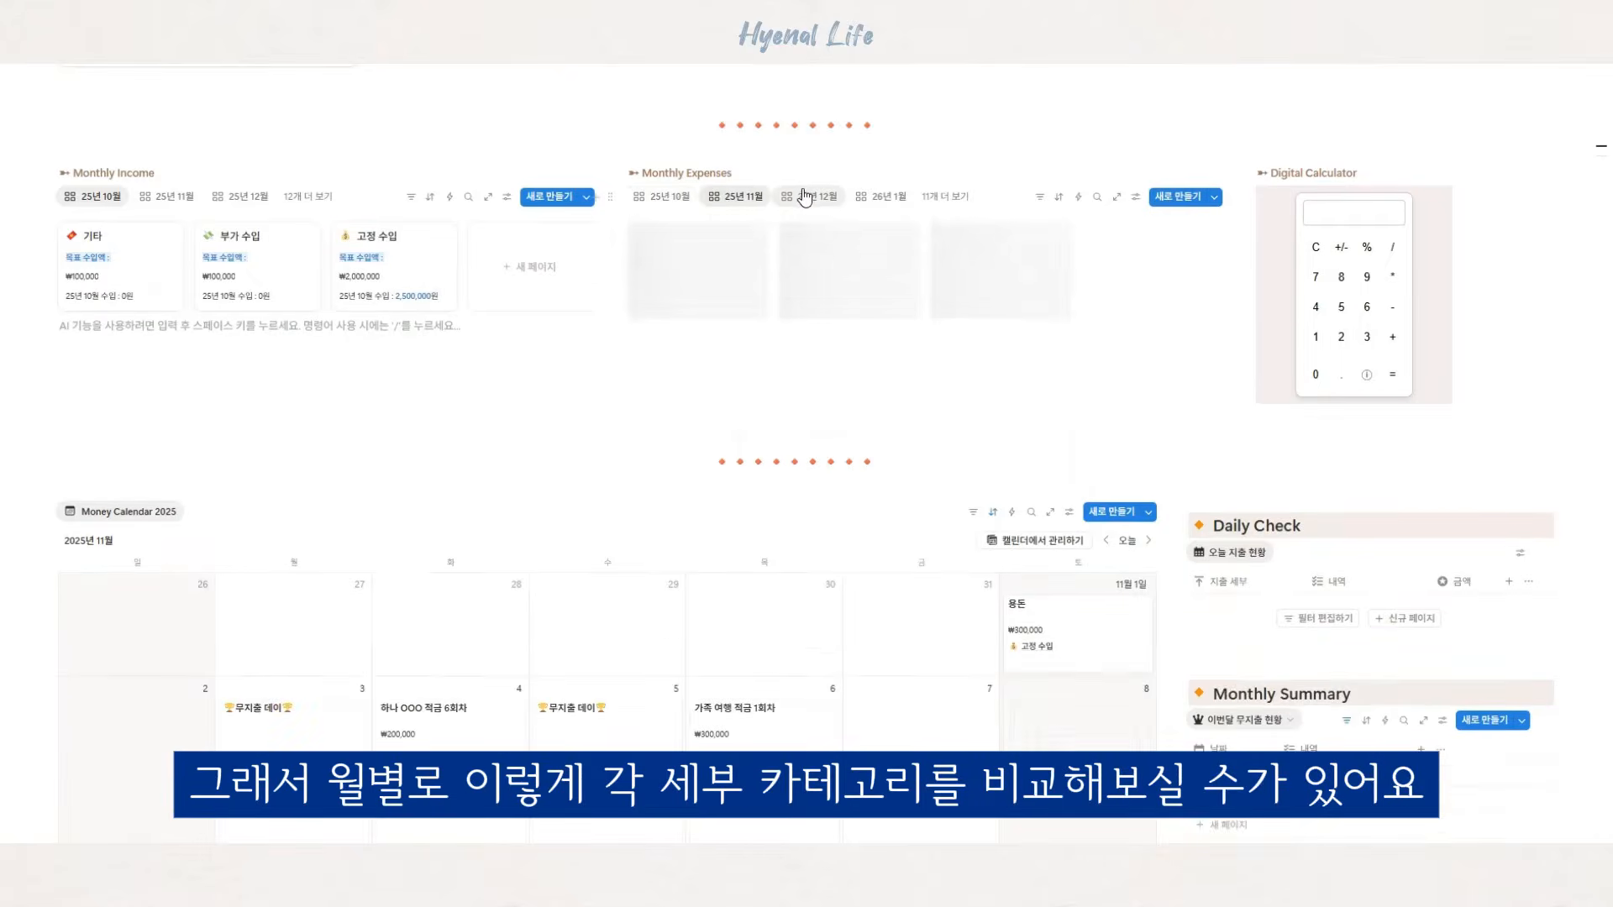
left_click(889, 198)
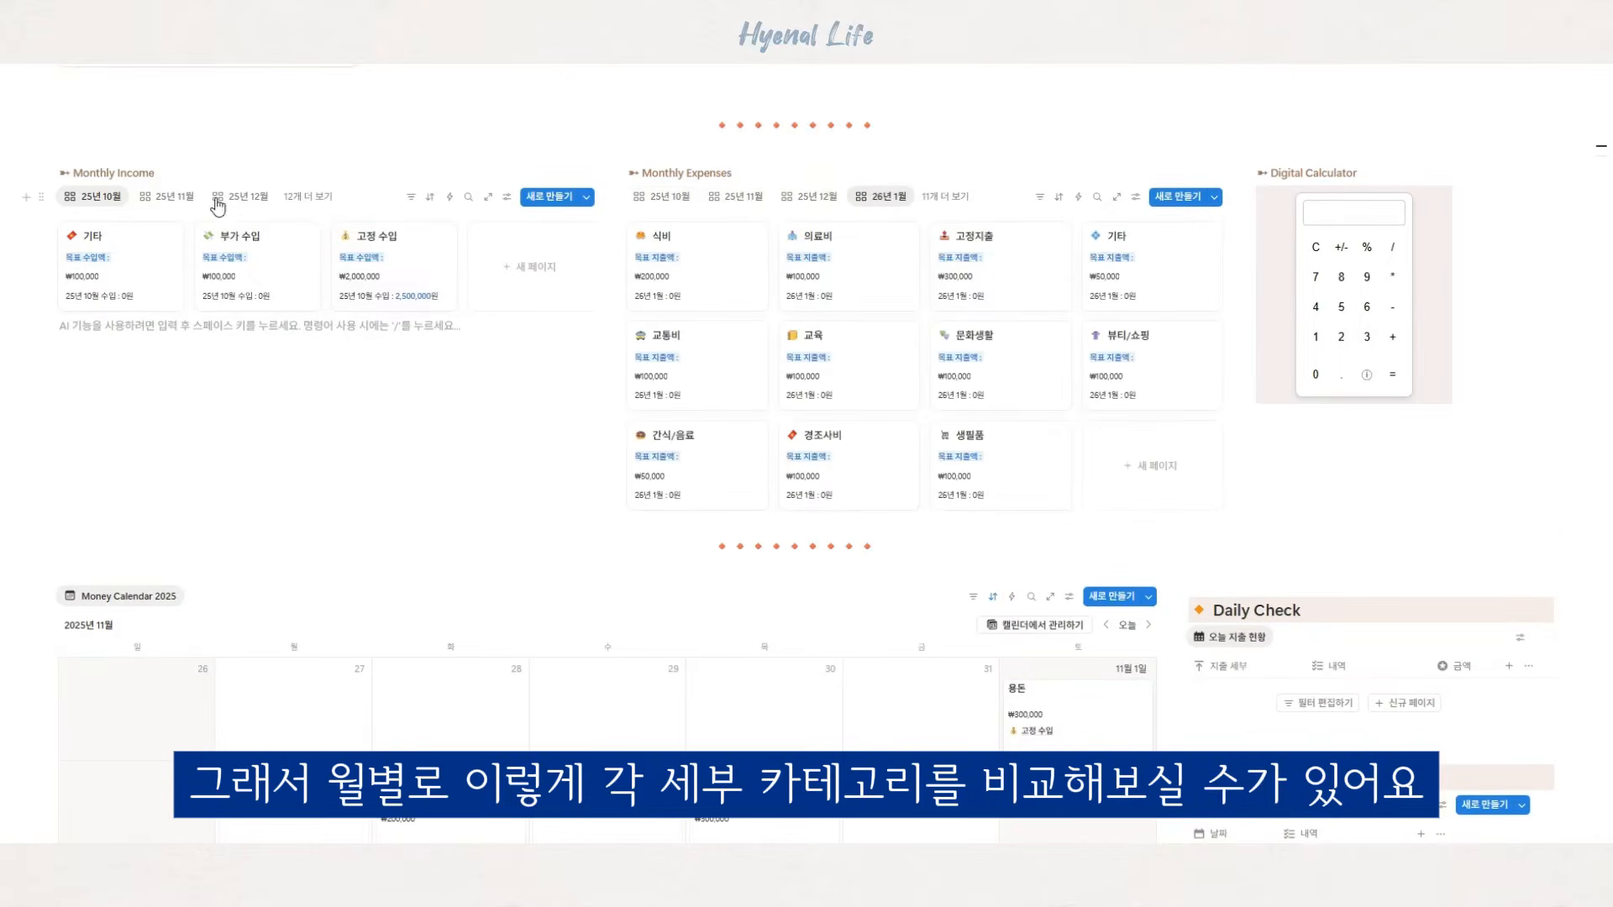
left_click(177, 196)
- Add a new entry on November 23 in Money Calendar 2025
scroll(521, 458, "down", 1)
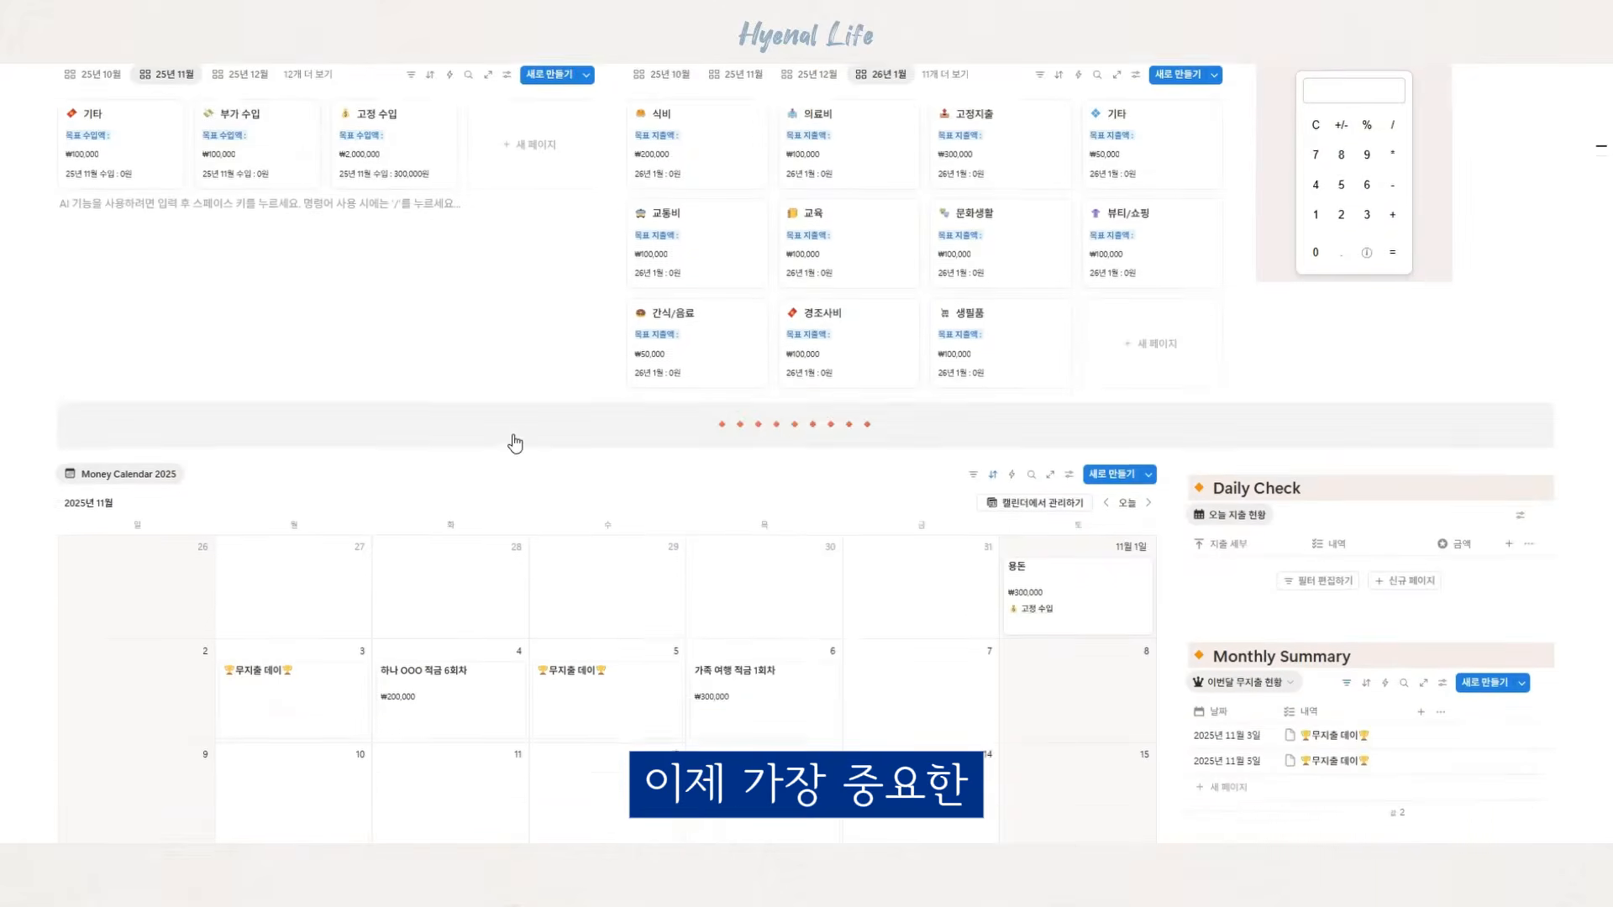
scroll(515, 442, "down", 5)
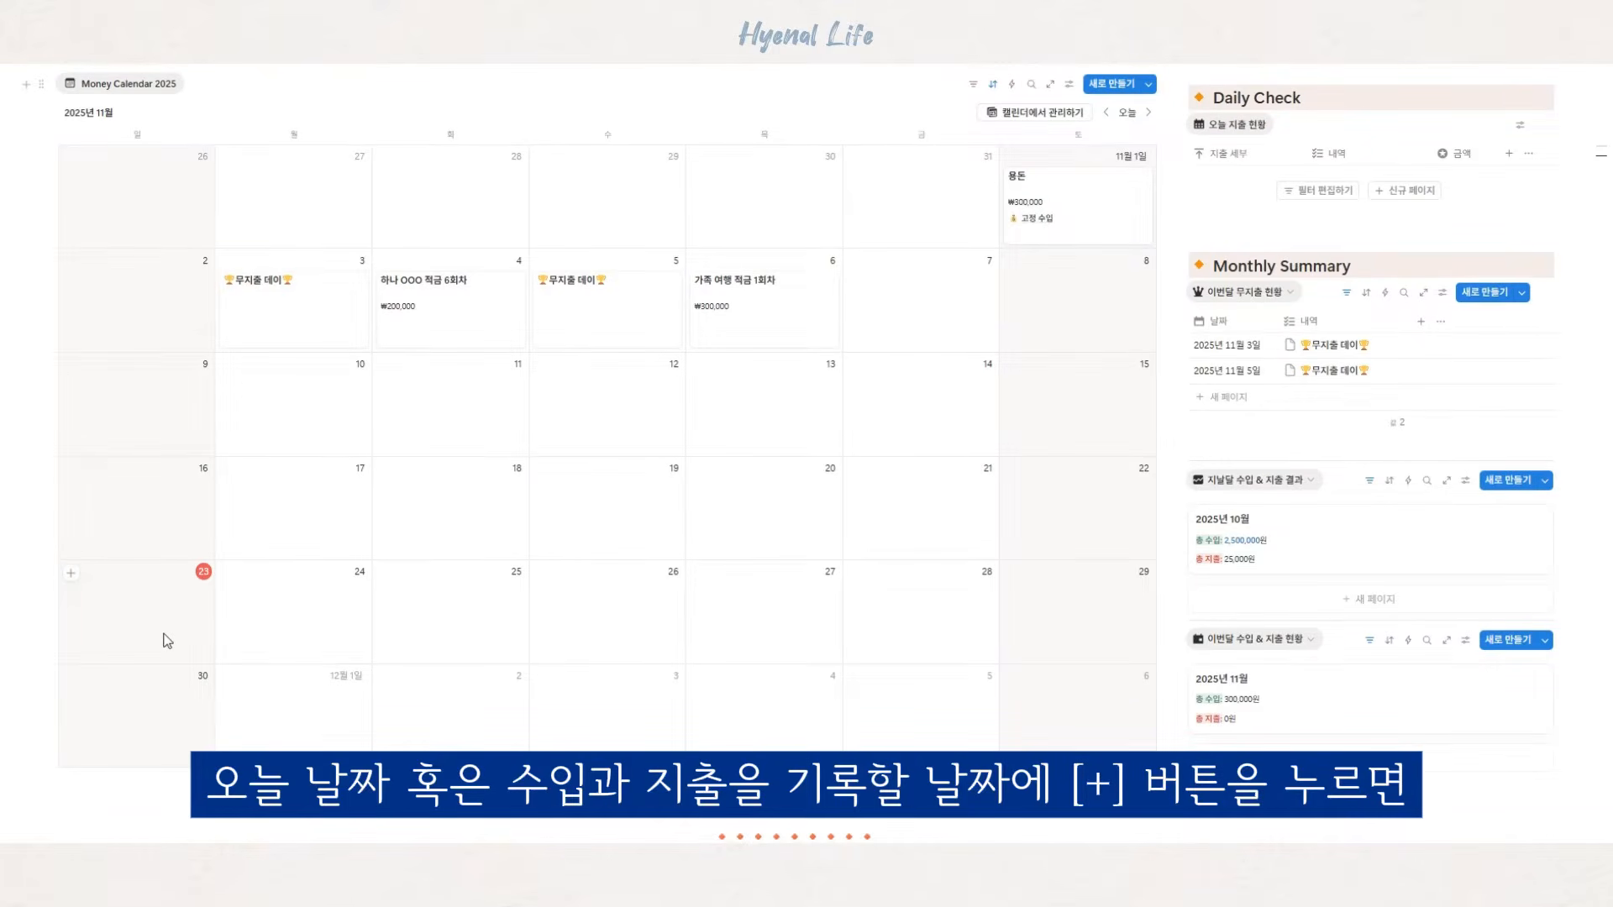
left_click(71, 573)
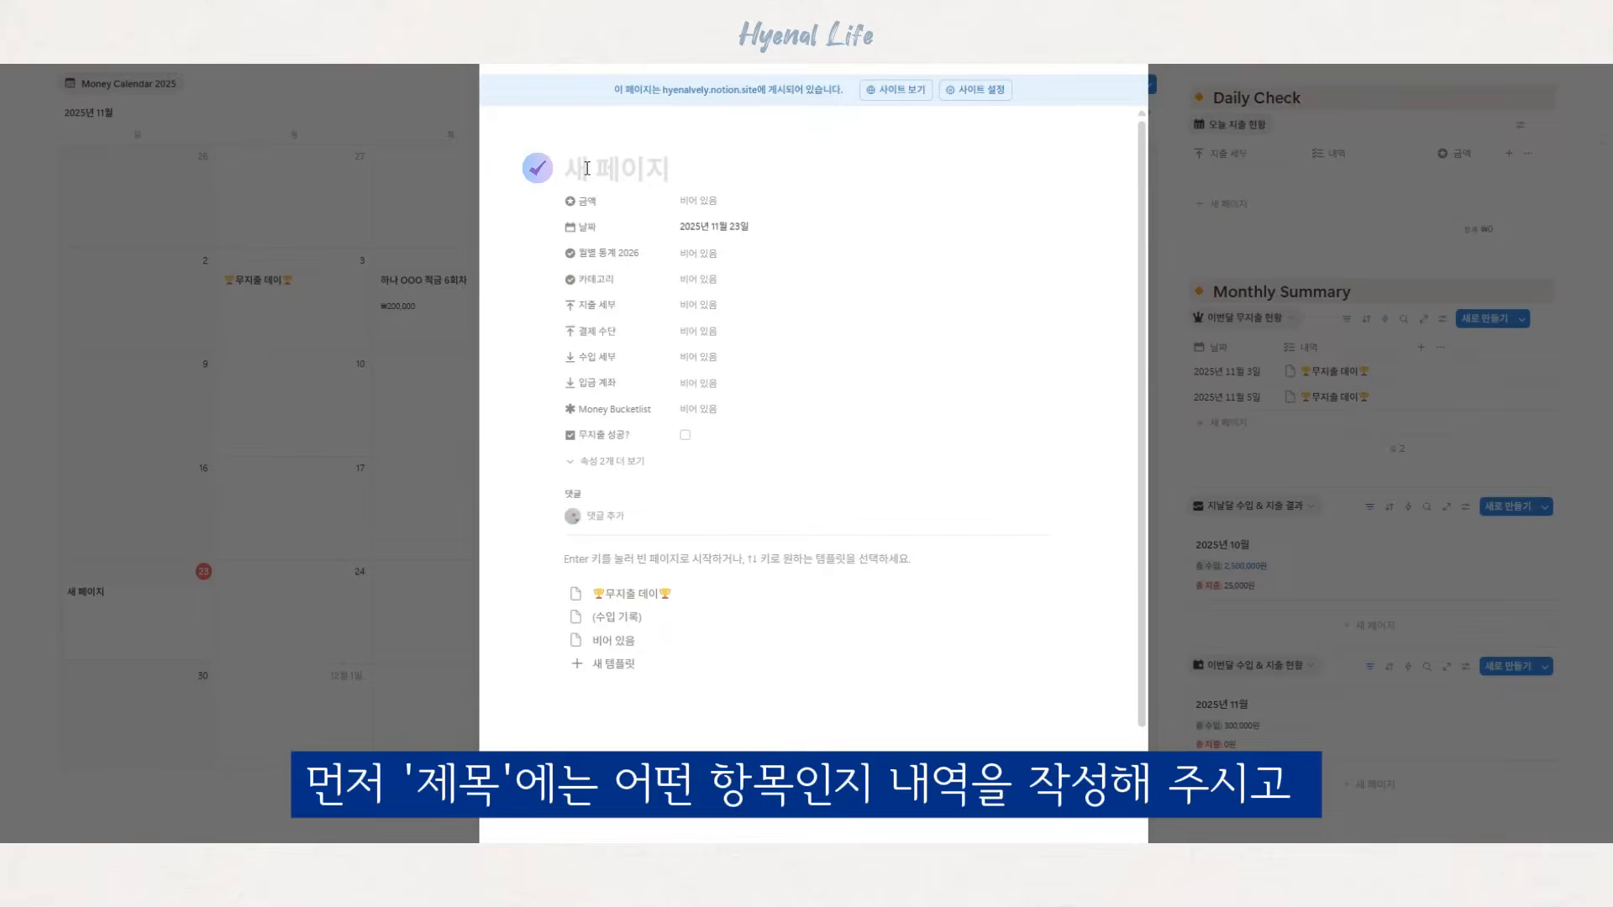
- Inspect the new entry's 금액 field and the choices for 월별 통계 2026 and 카테고리 without selecting any
left_click(734, 209)
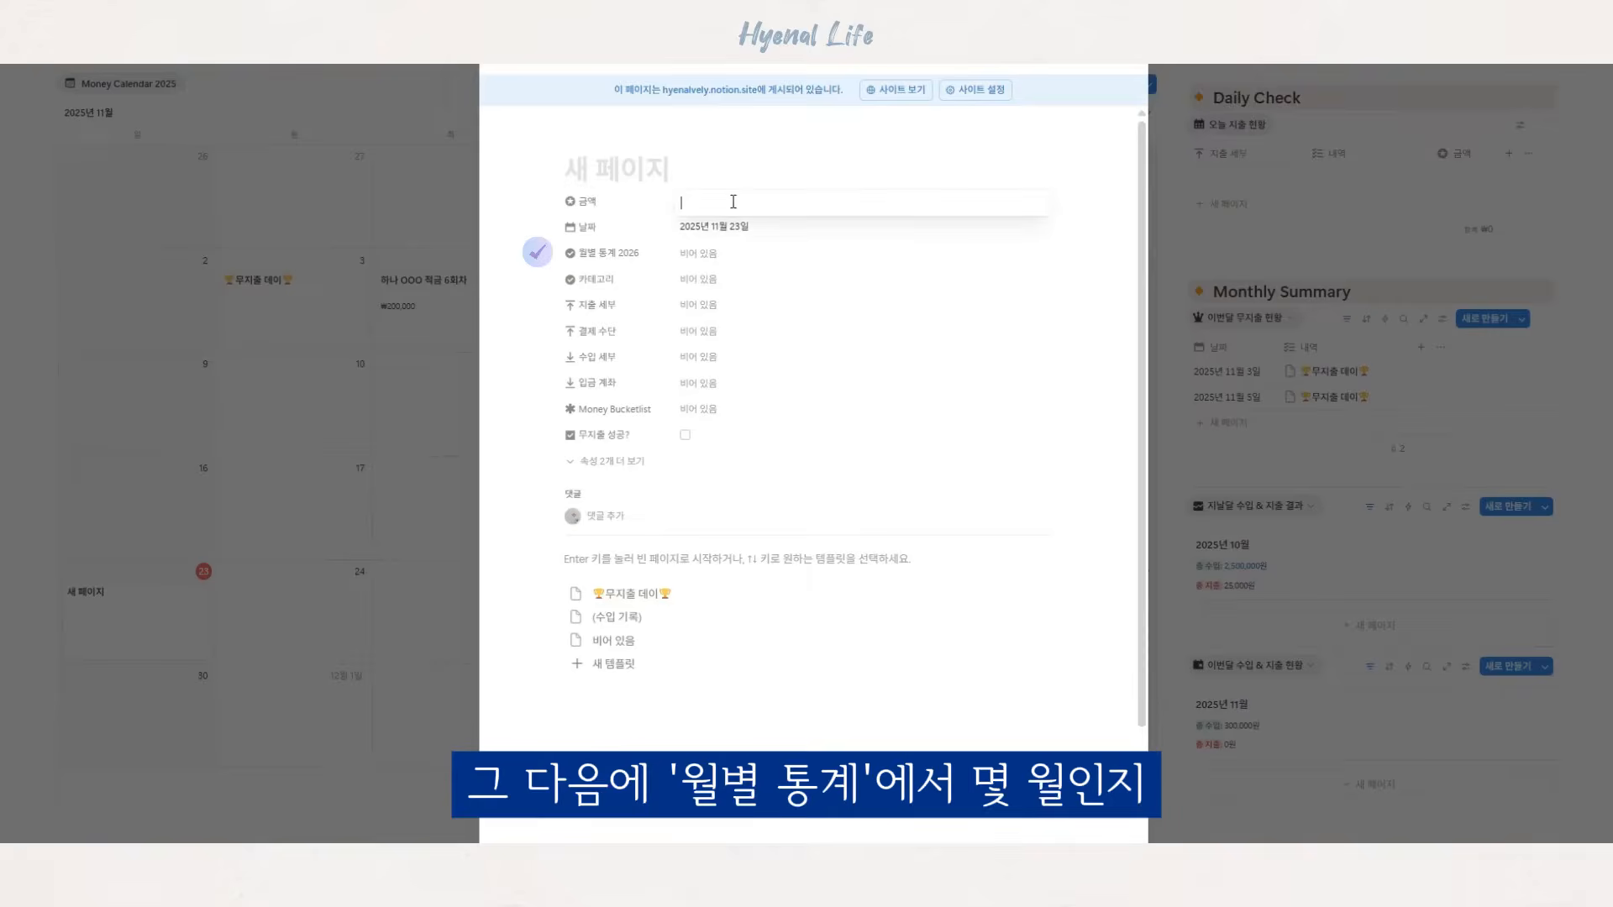
left_click(713, 263)
left_click(709, 255)
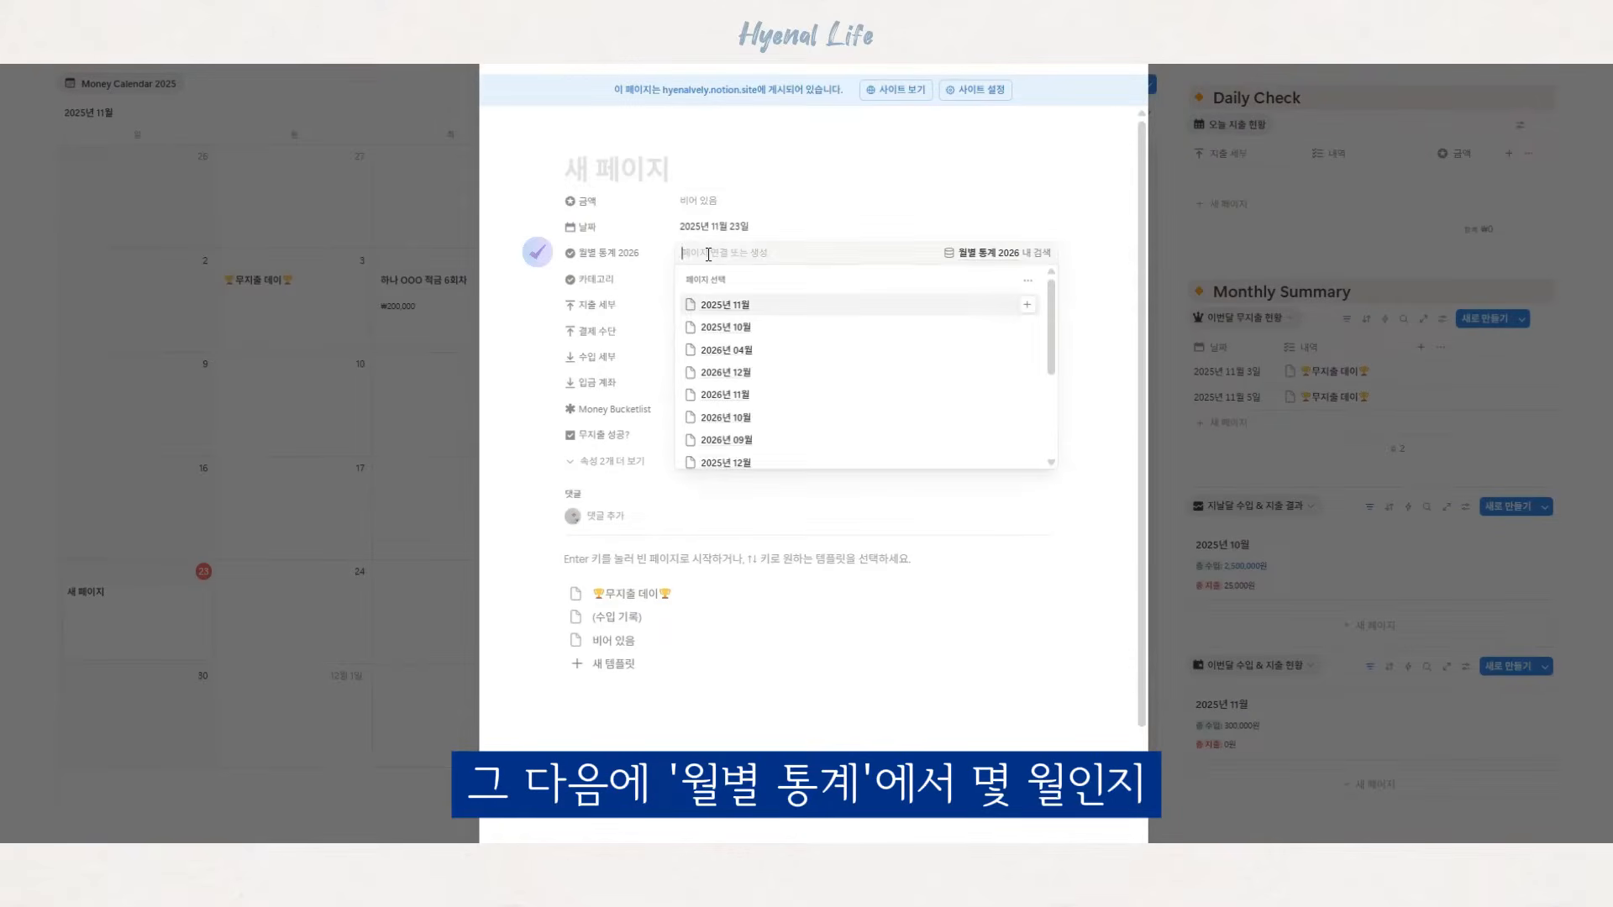
left_click(735, 280)
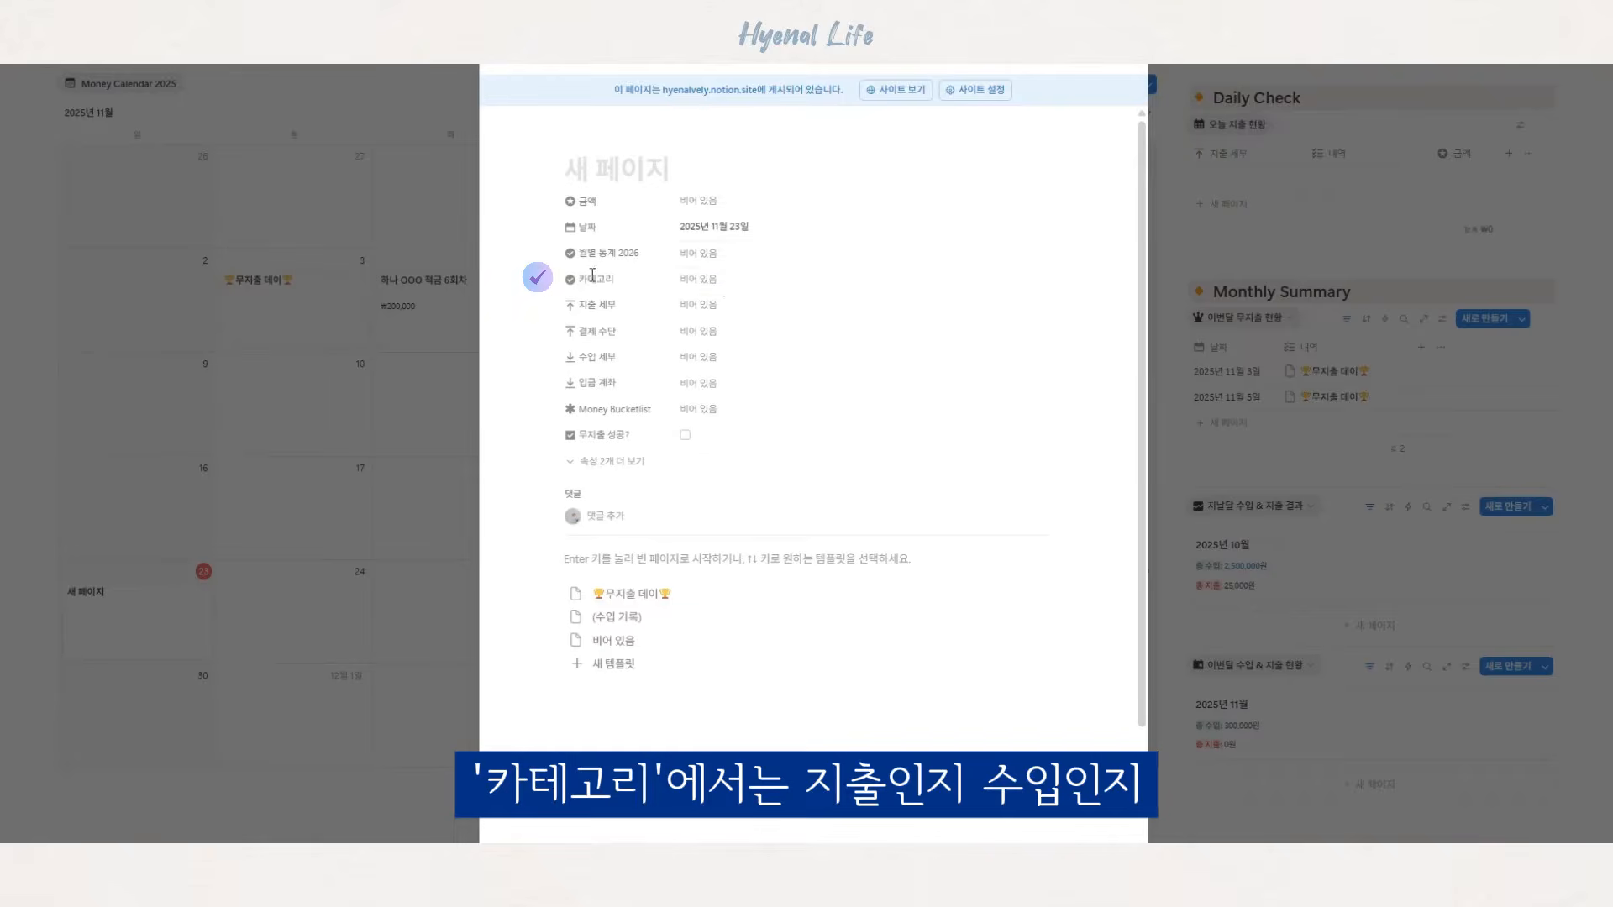
left_click(737, 282)
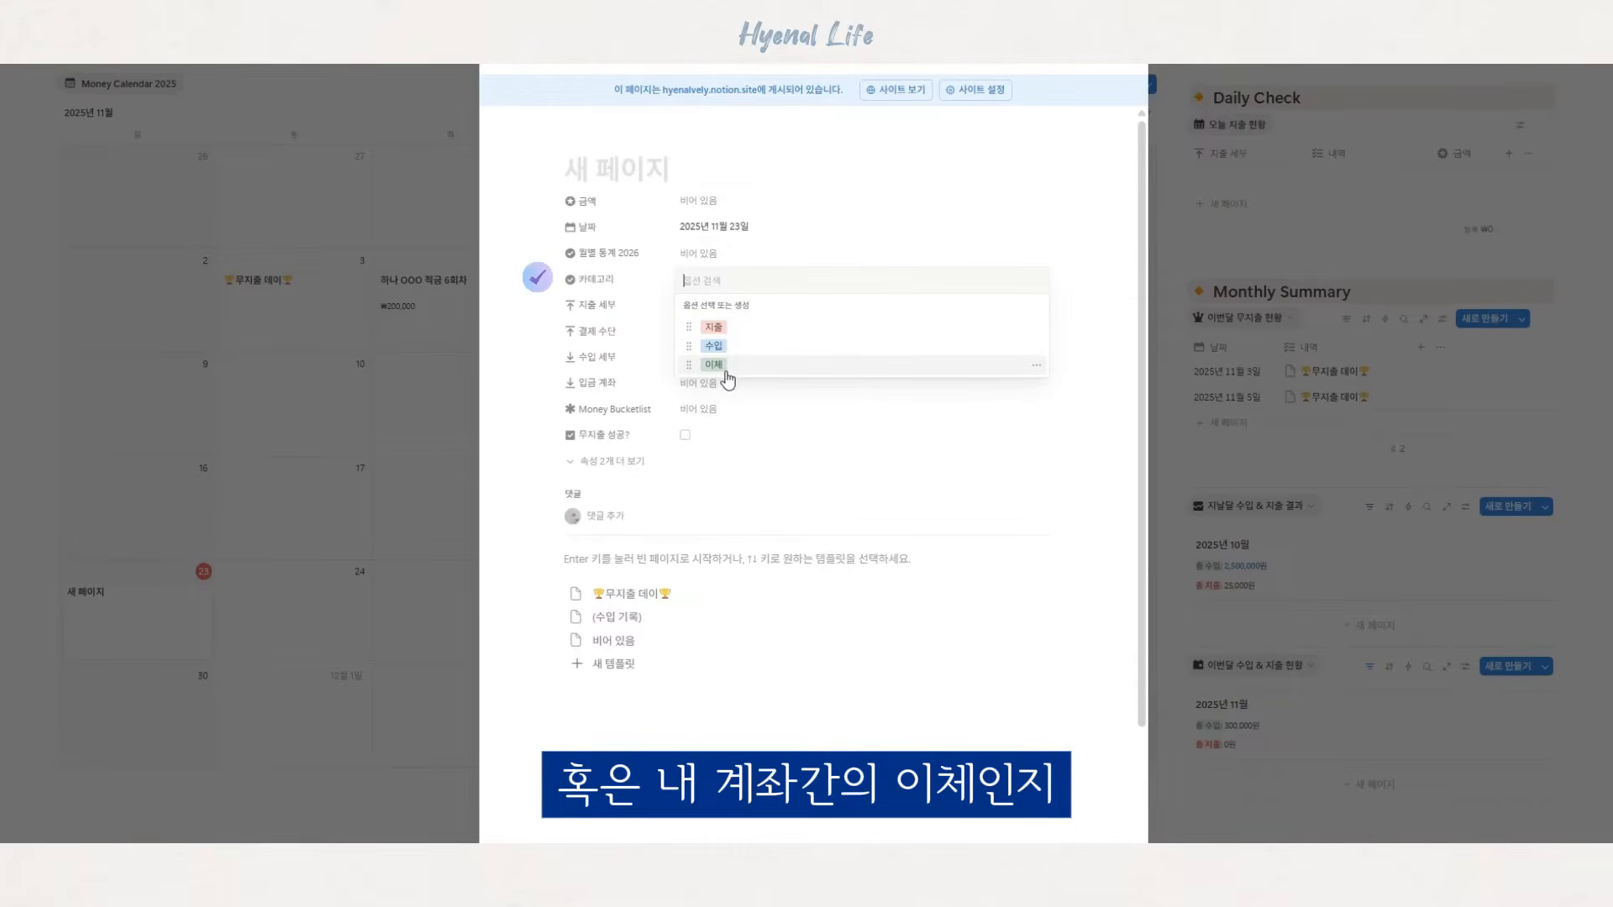
left_click(536, 311)
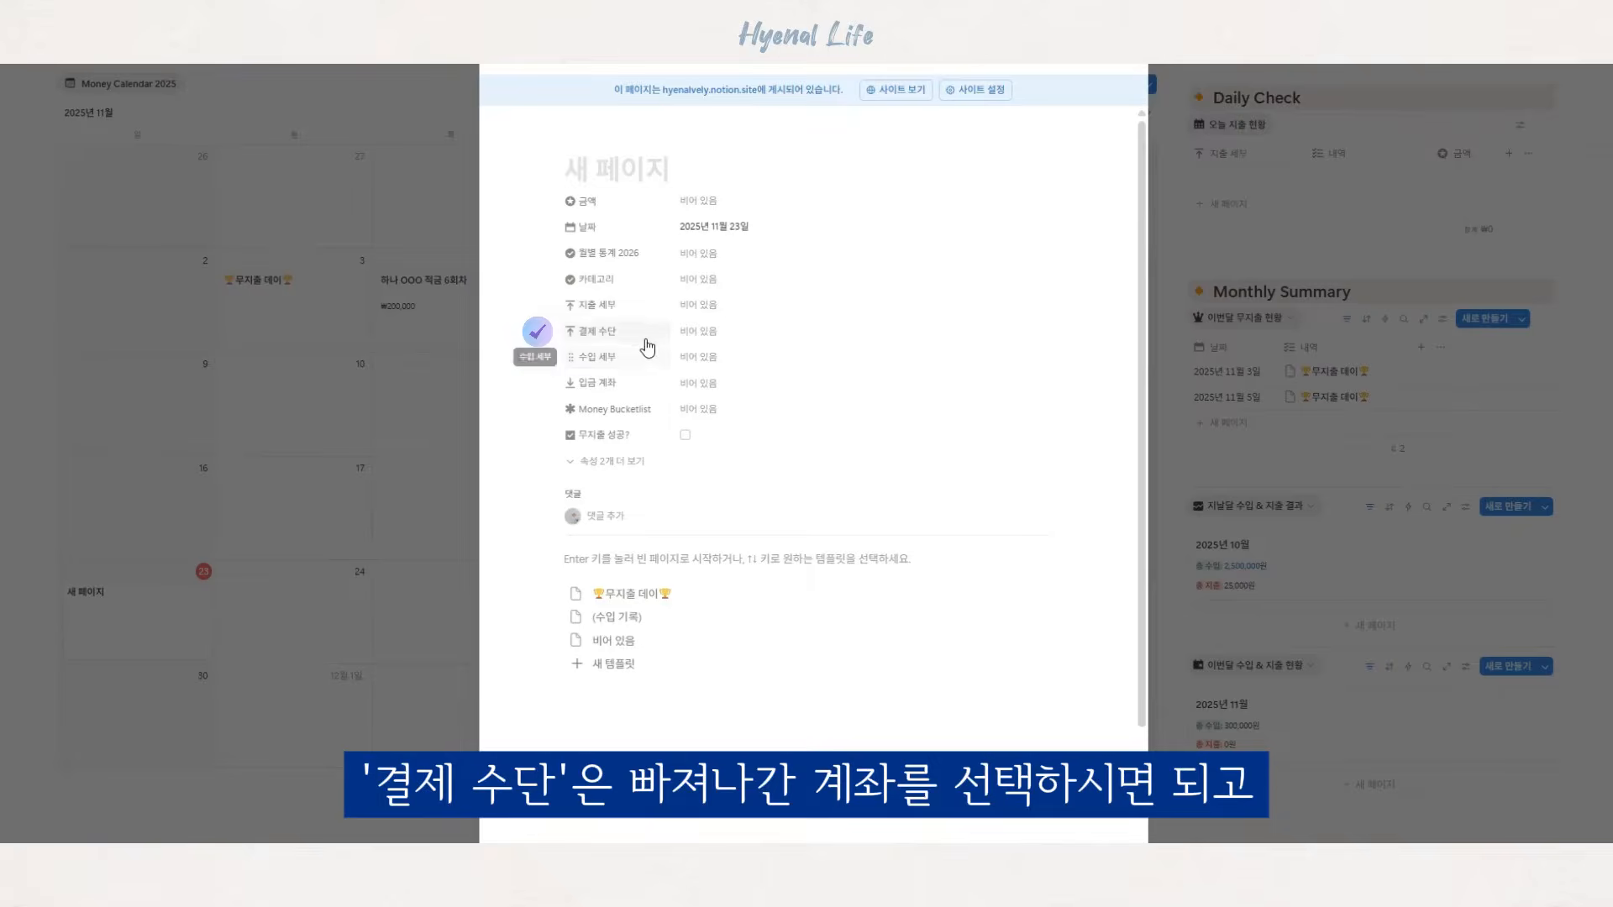
- Inspect the account choices for the entry's 결제 수단 and 입금 계좌 properties without selecting any
left_click(731, 332)
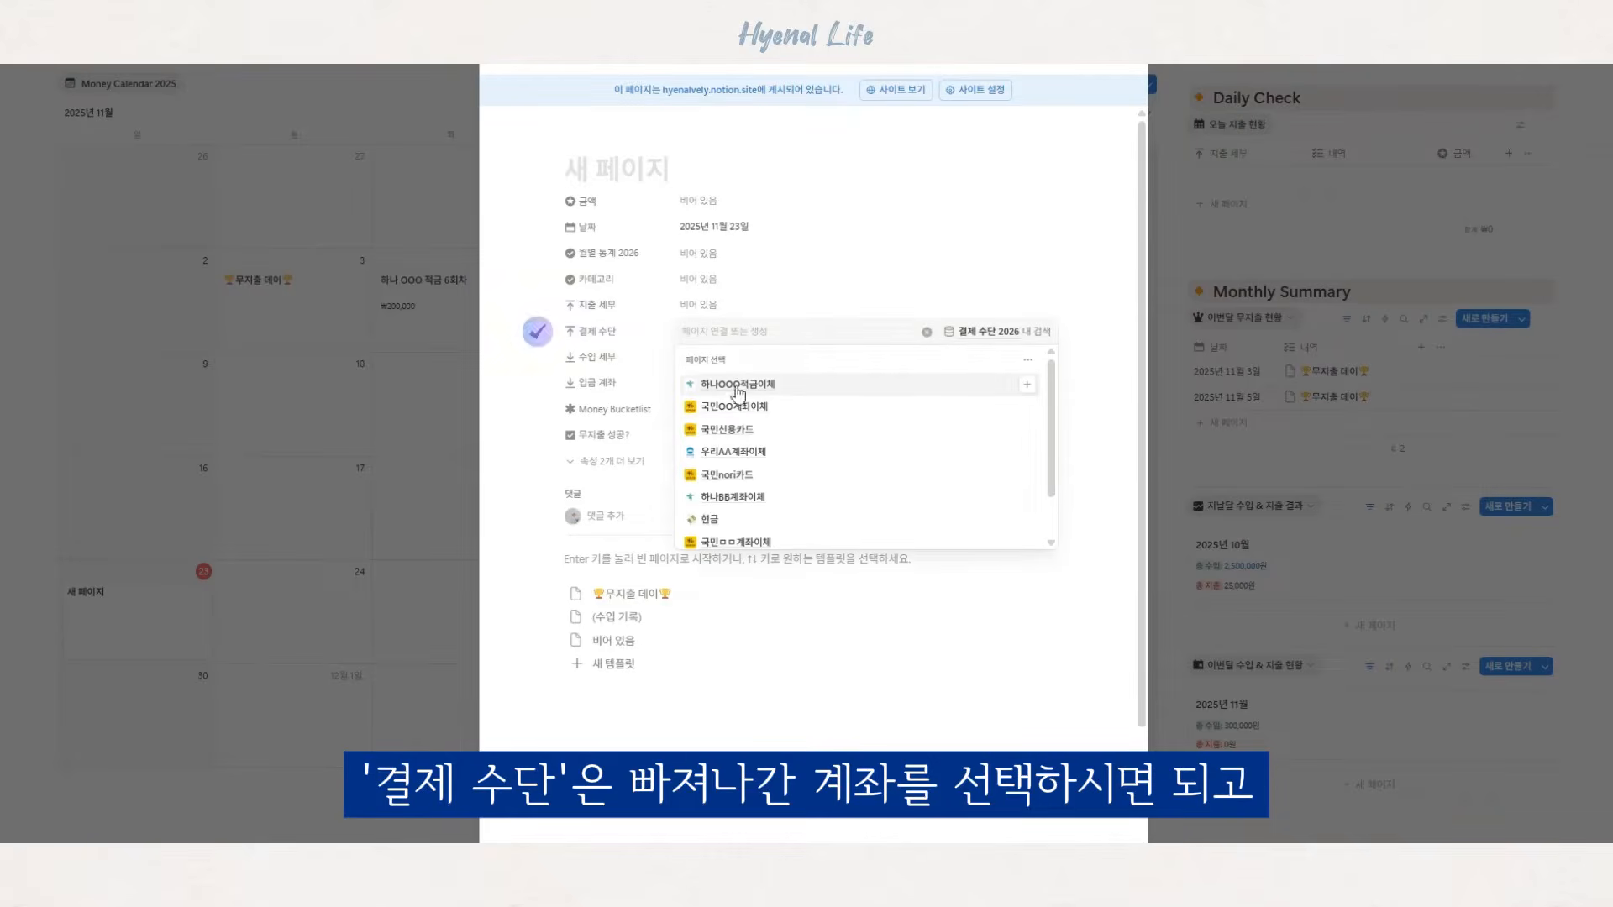
left_click(563, 384)
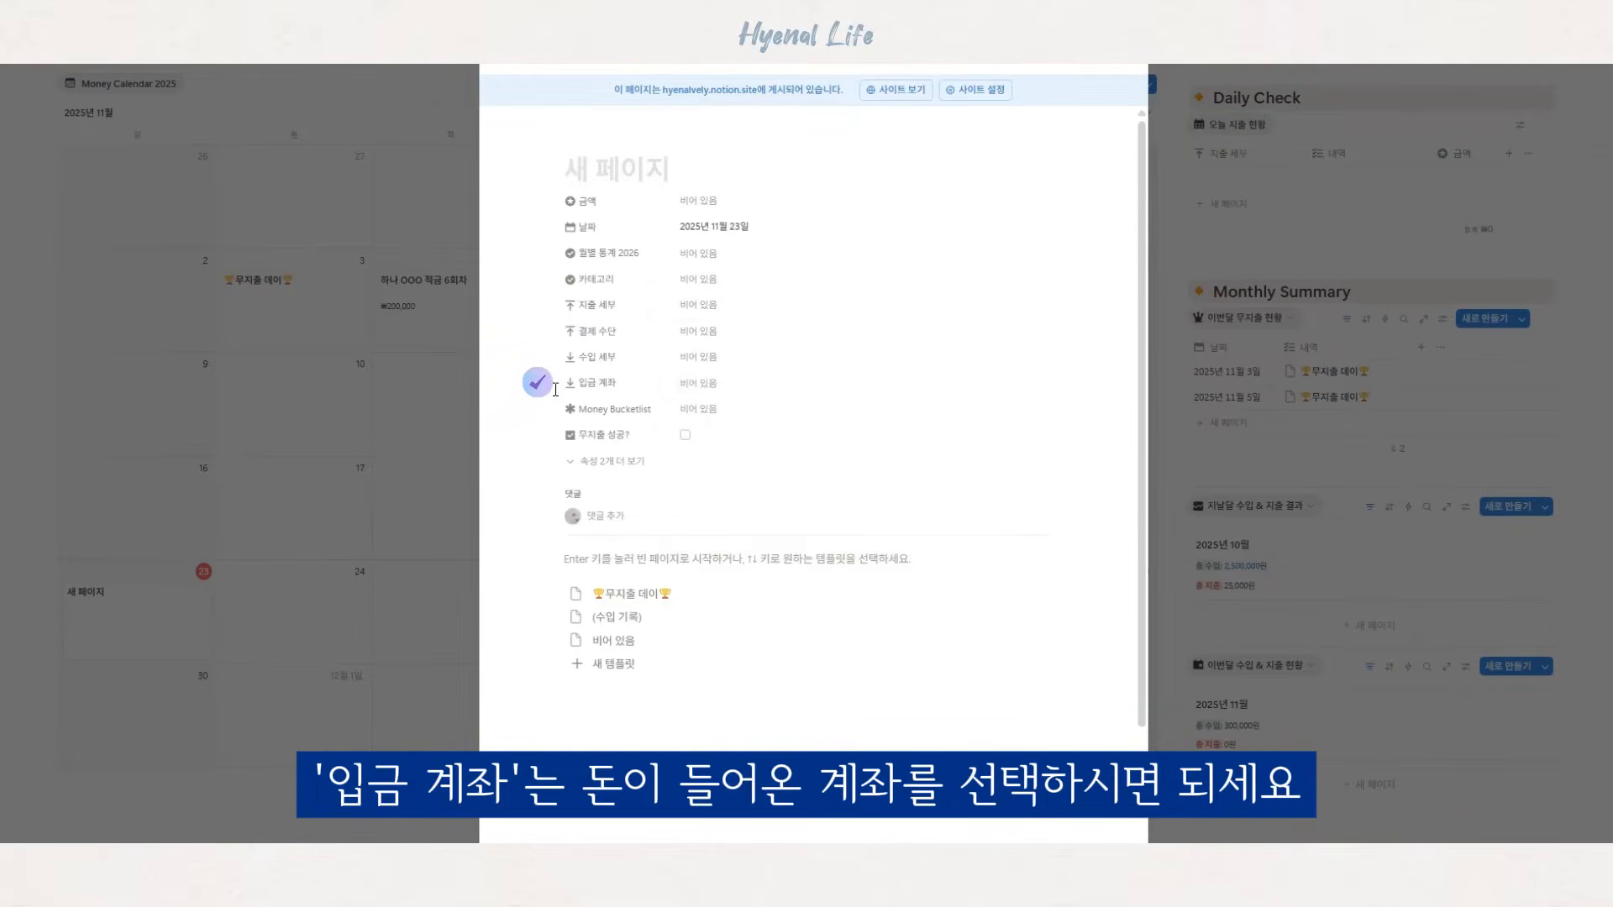
left_click(768, 383)
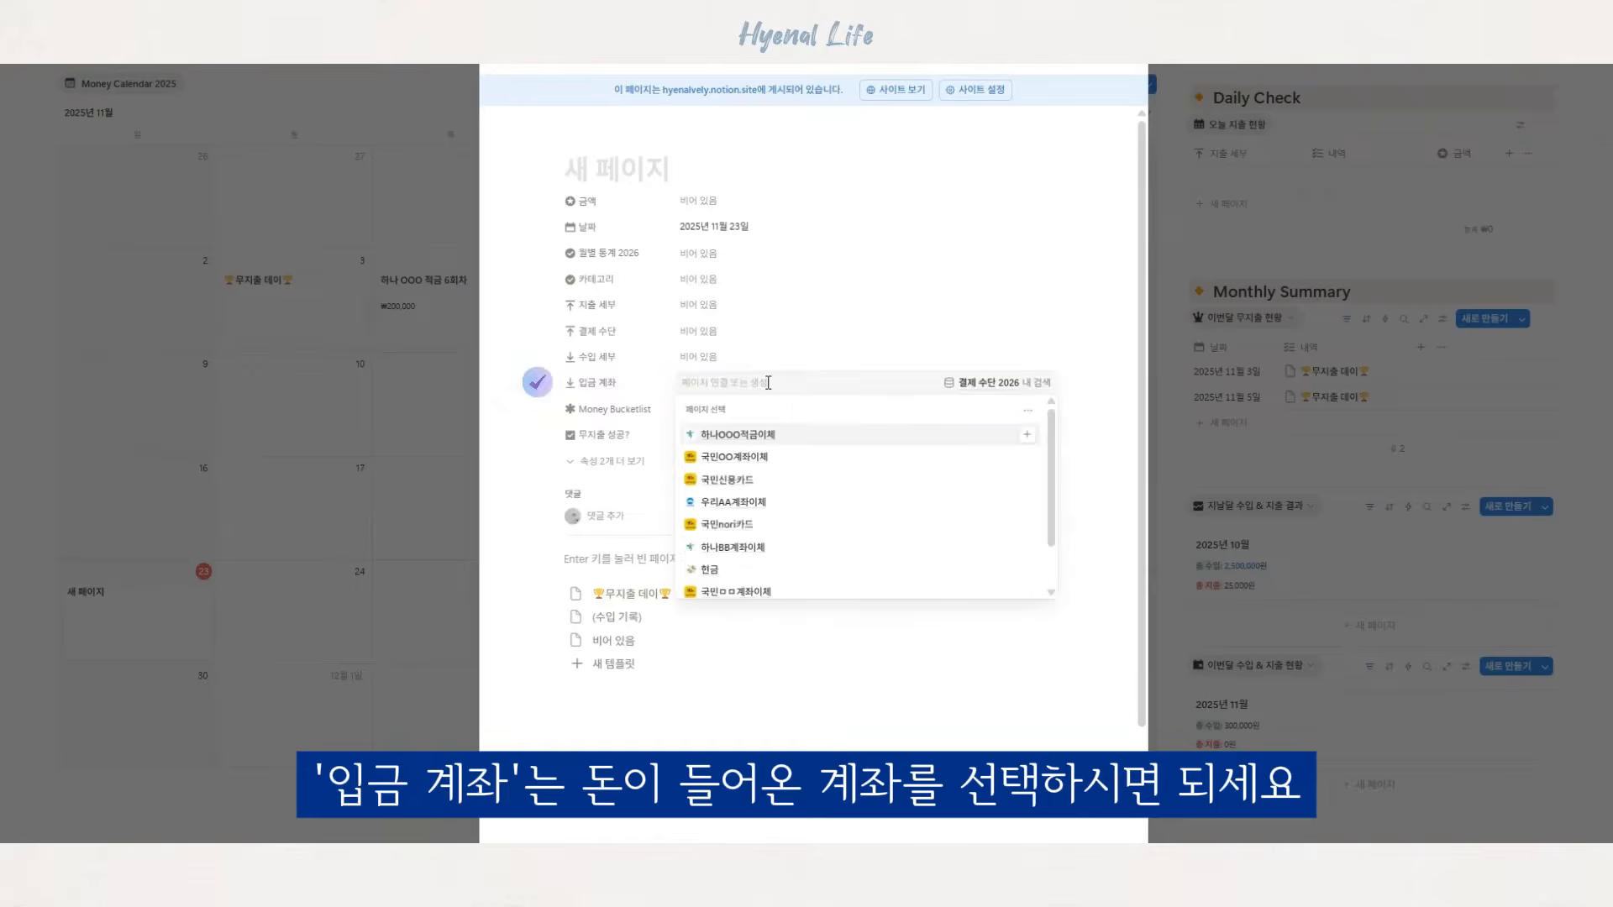
left_click(510, 391)
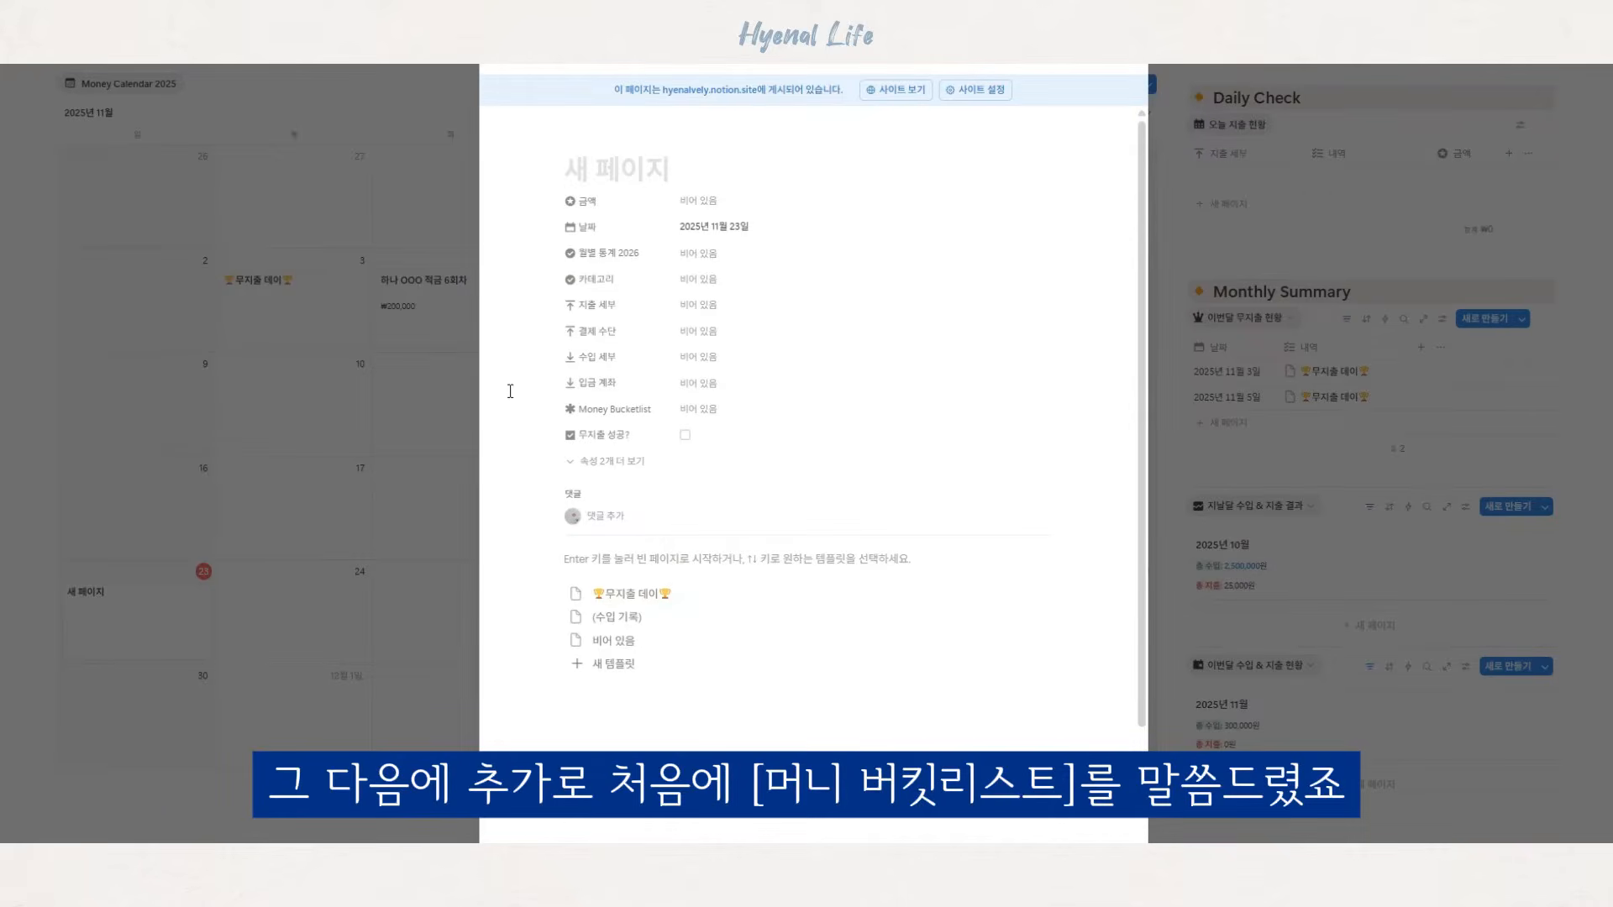
- Title the new November 23 entry 적금 and link its Money Bucketlist property to SONY 브이로그 카메라
left_click(684, 169)
type("적금")
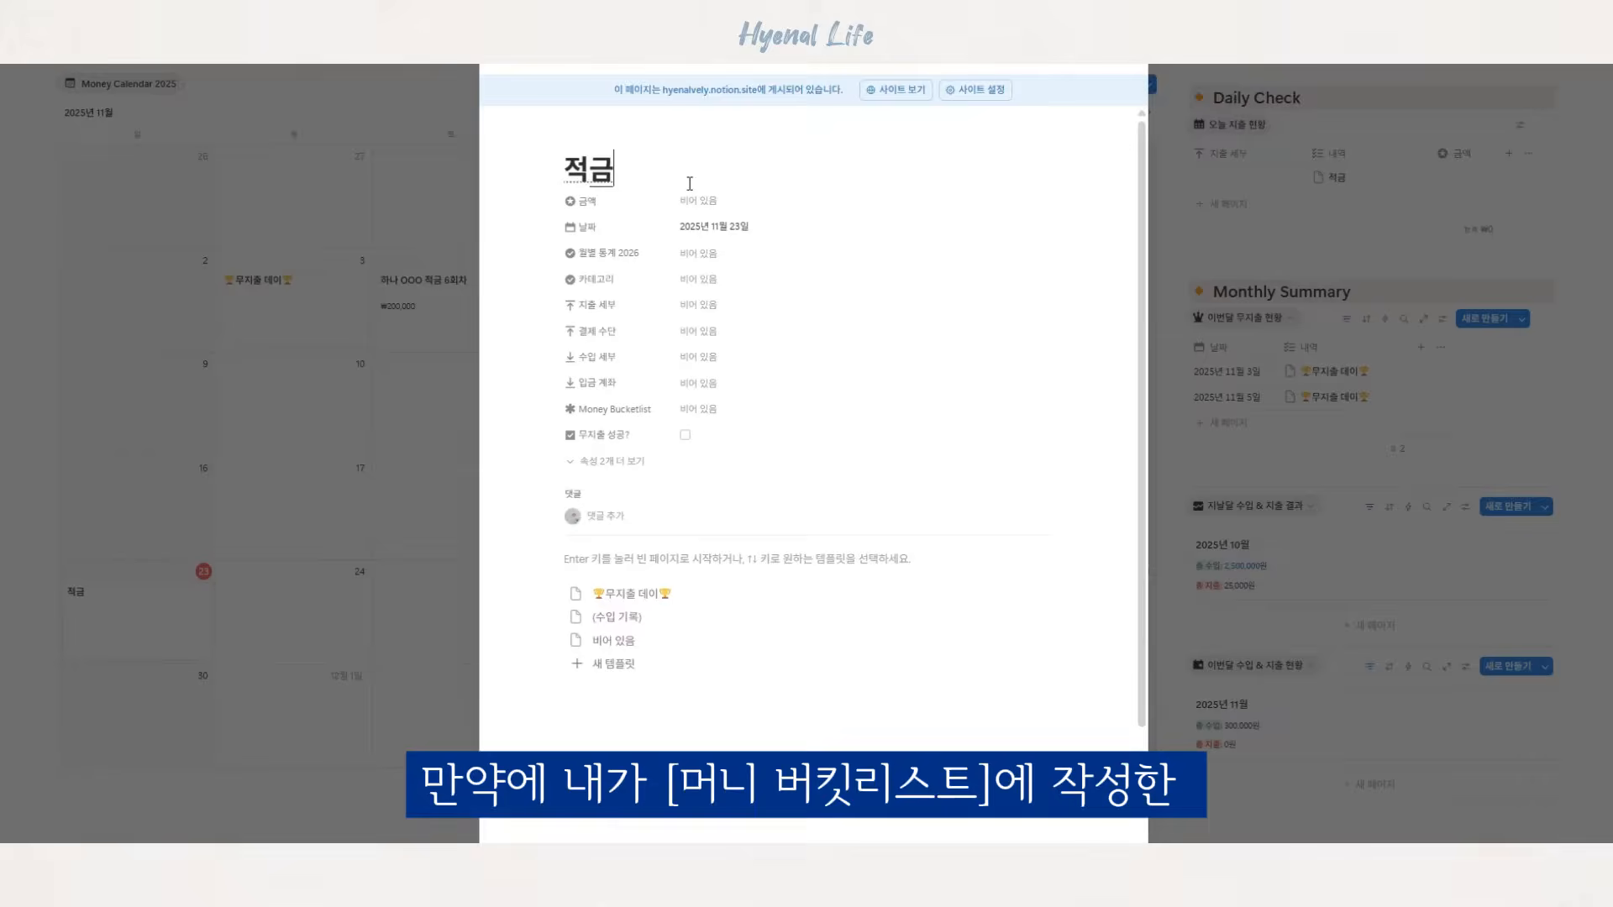
left_click(724, 412)
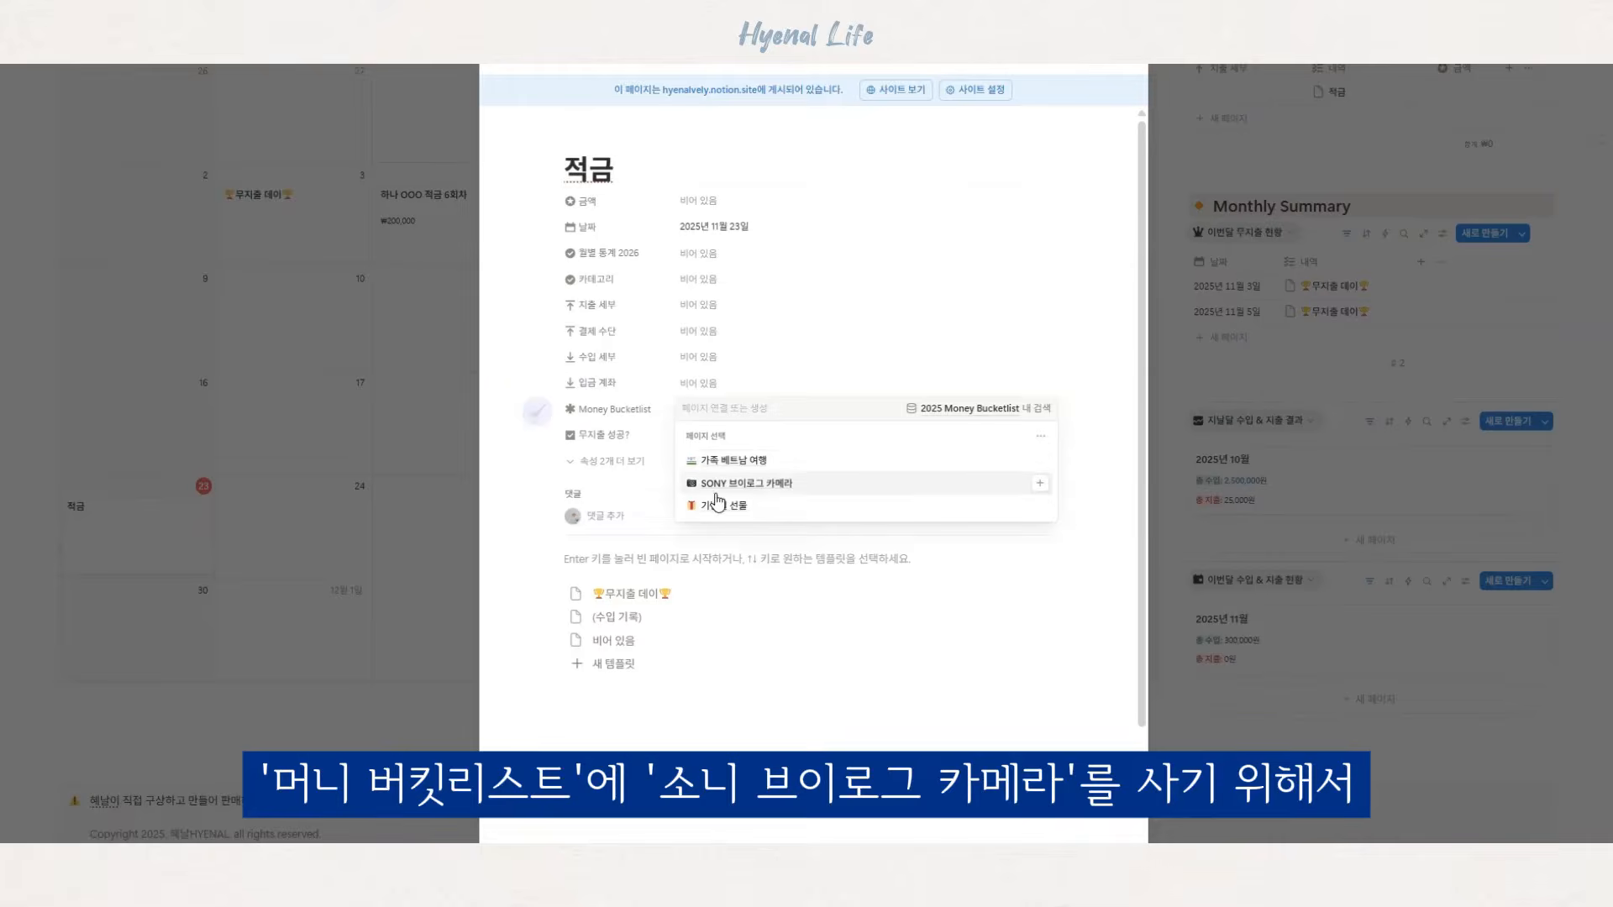
left_click(732, 485)
- Set the 금액 of the 적금 entry to 200000
left_click(733, 199)
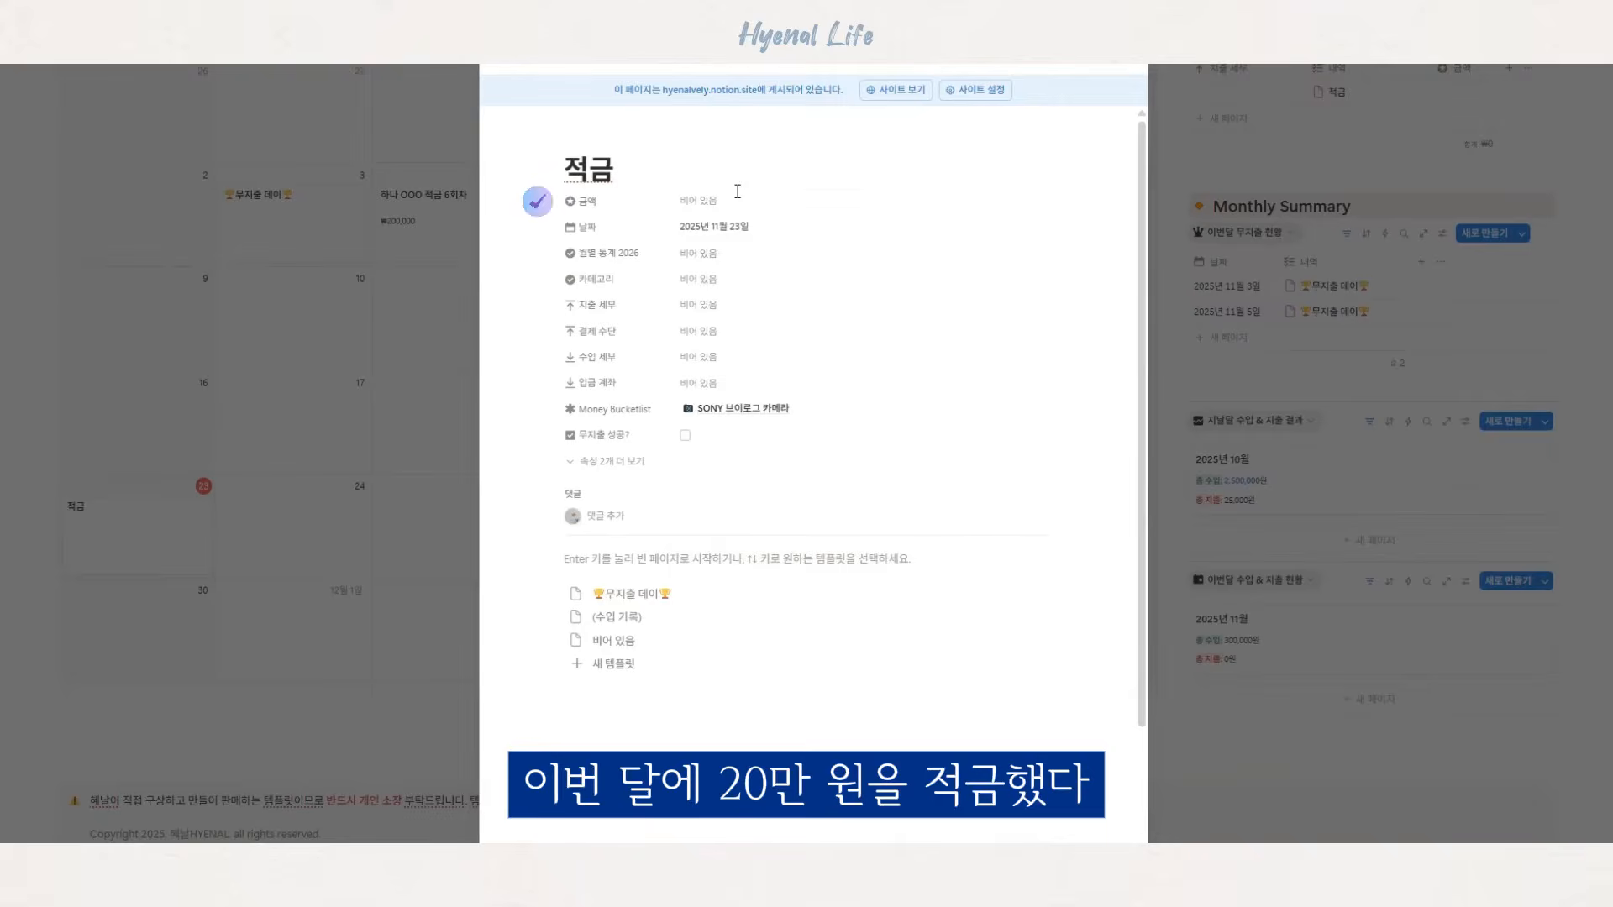
left_click(732, 199)
type("200000")
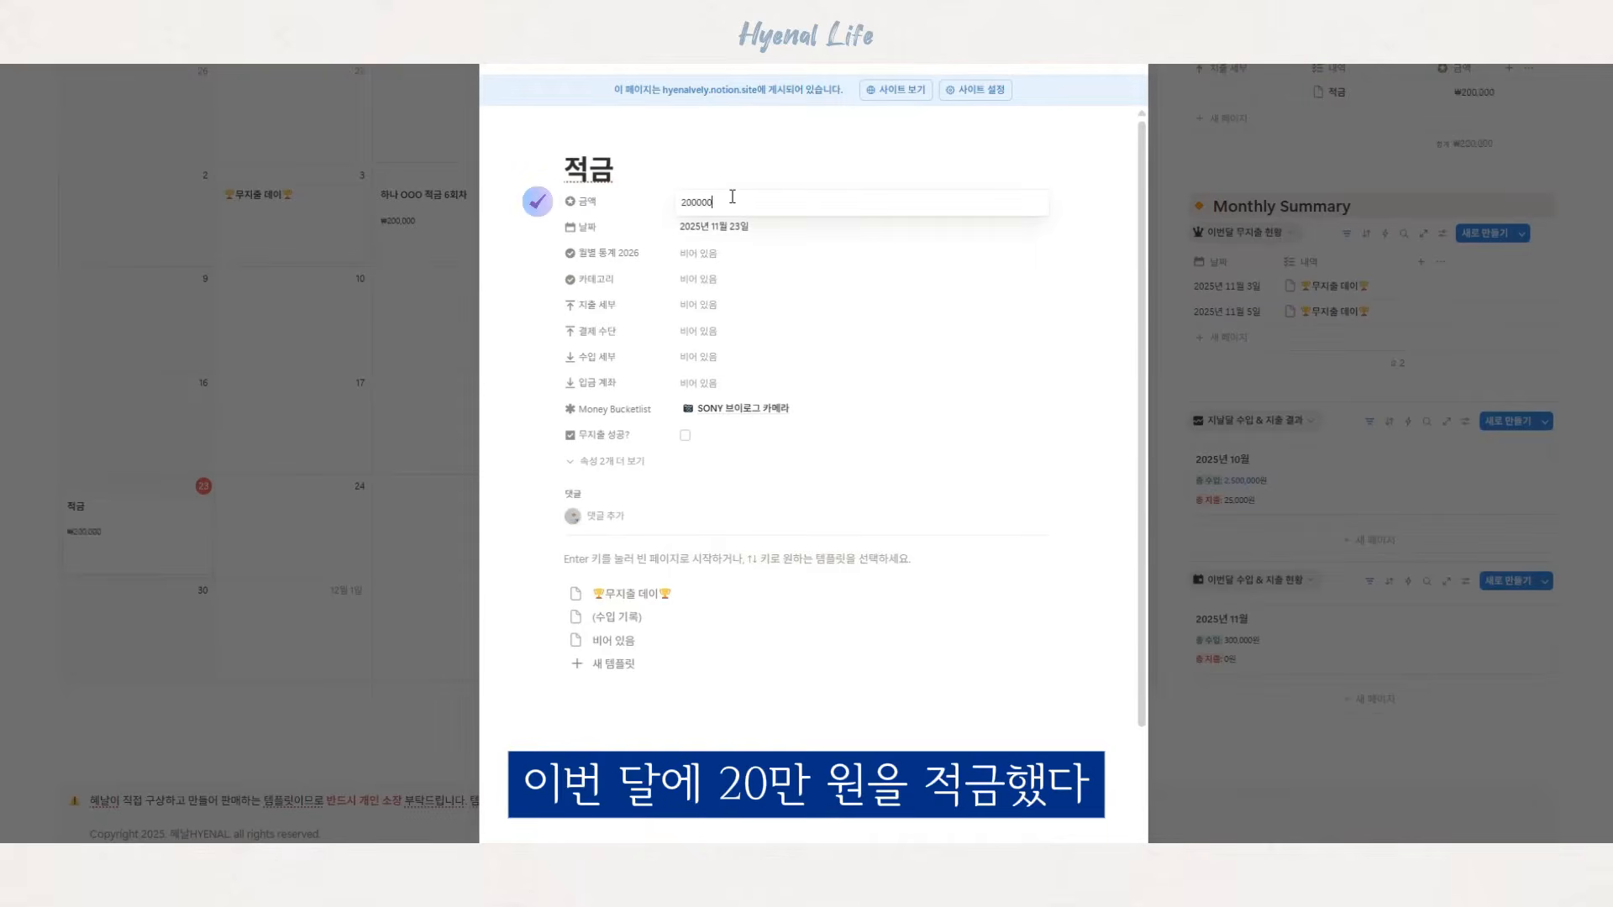
key("Return")
- Link the entry's 월별 통계 2026 property to 2025년 11월 and set its 카테고리 to 이체
left_click(803, 257)
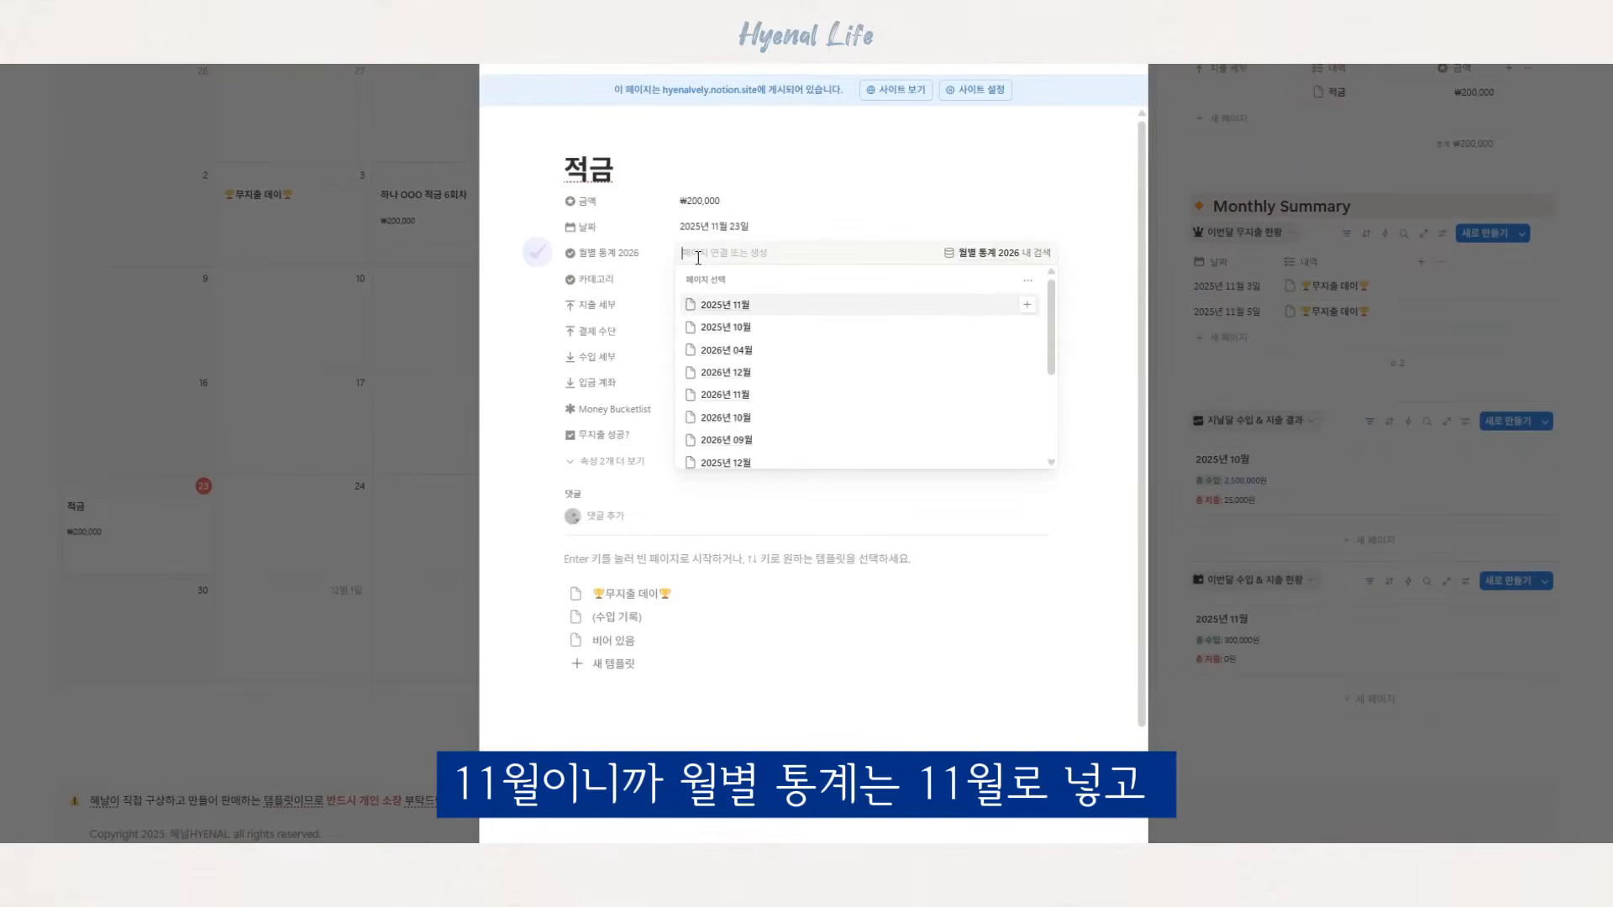
left_click(717, 307)
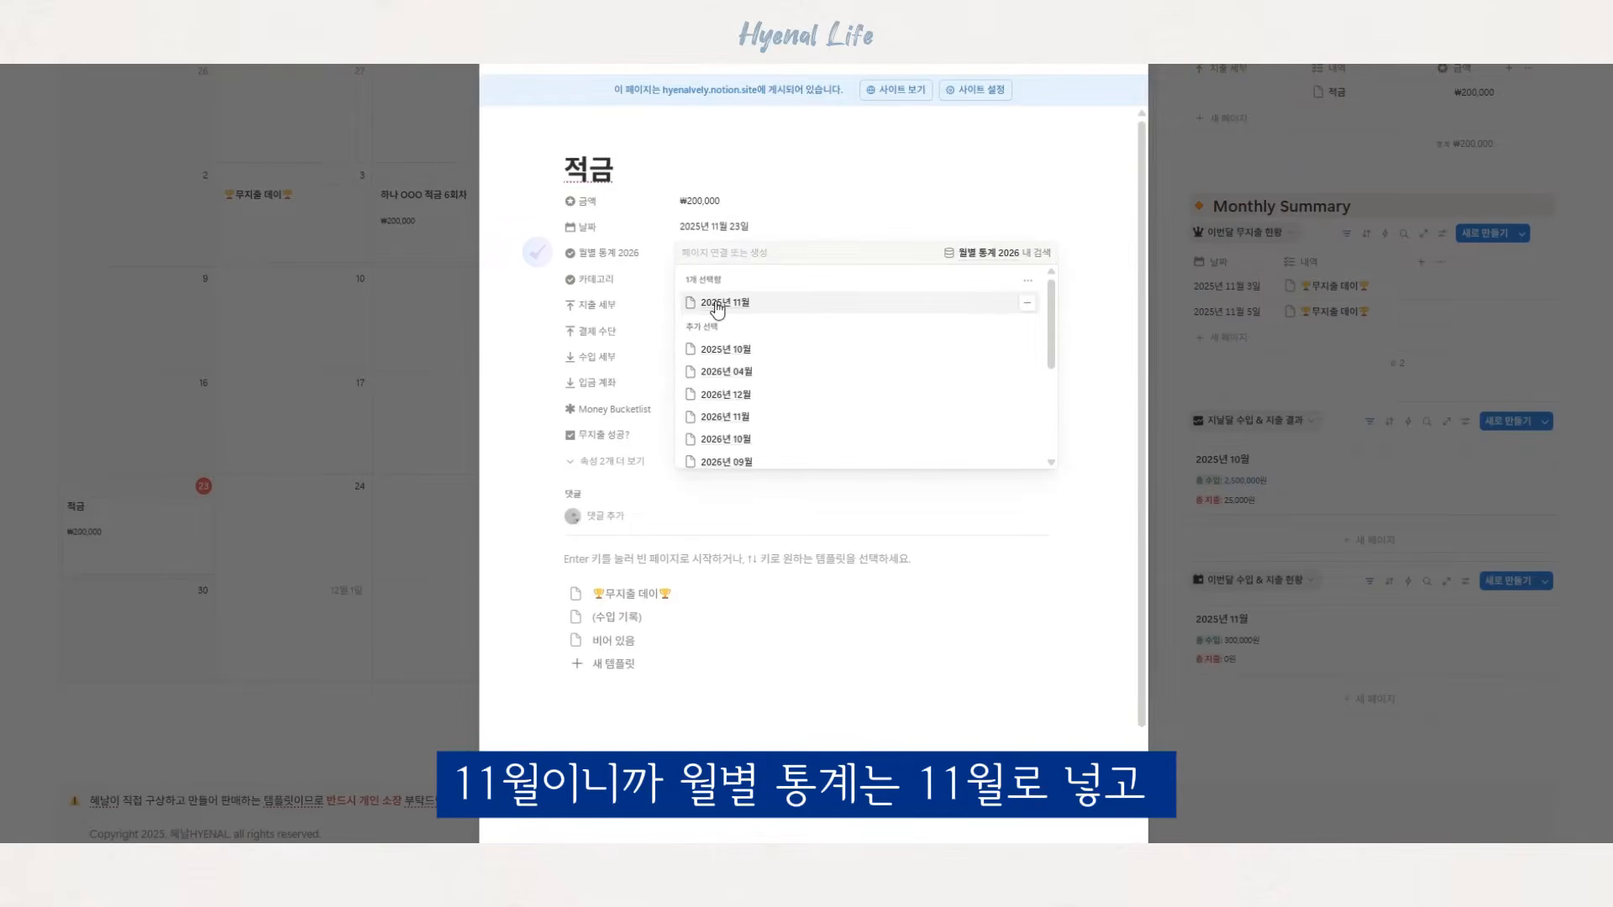
left_click(610, 291)
left_click(711, 290)
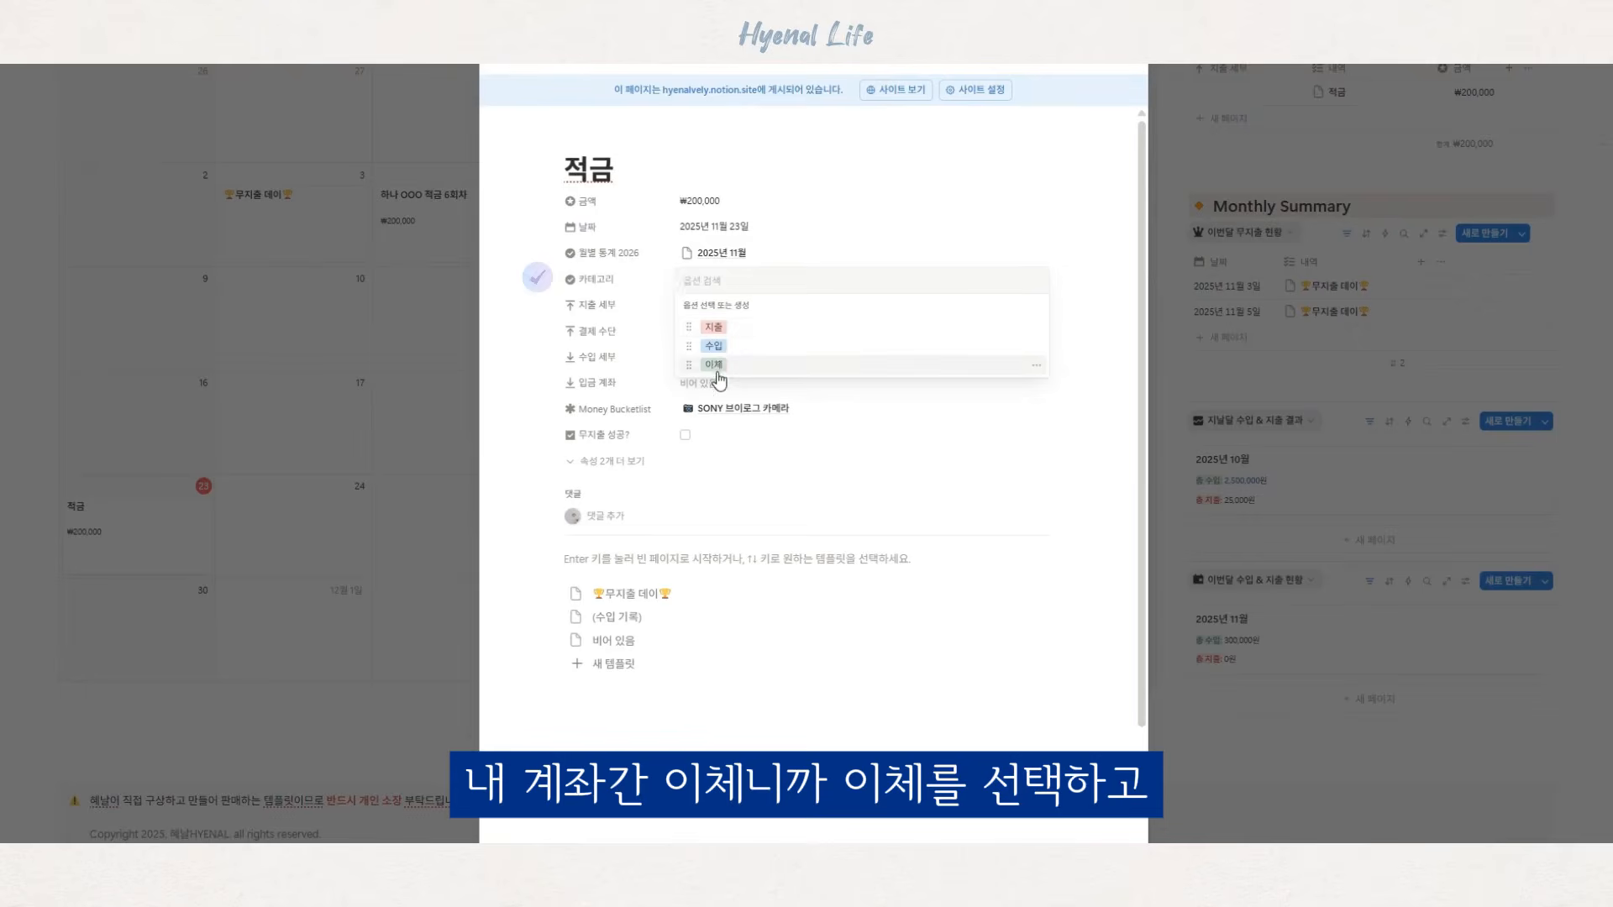
left_click(716, 368)
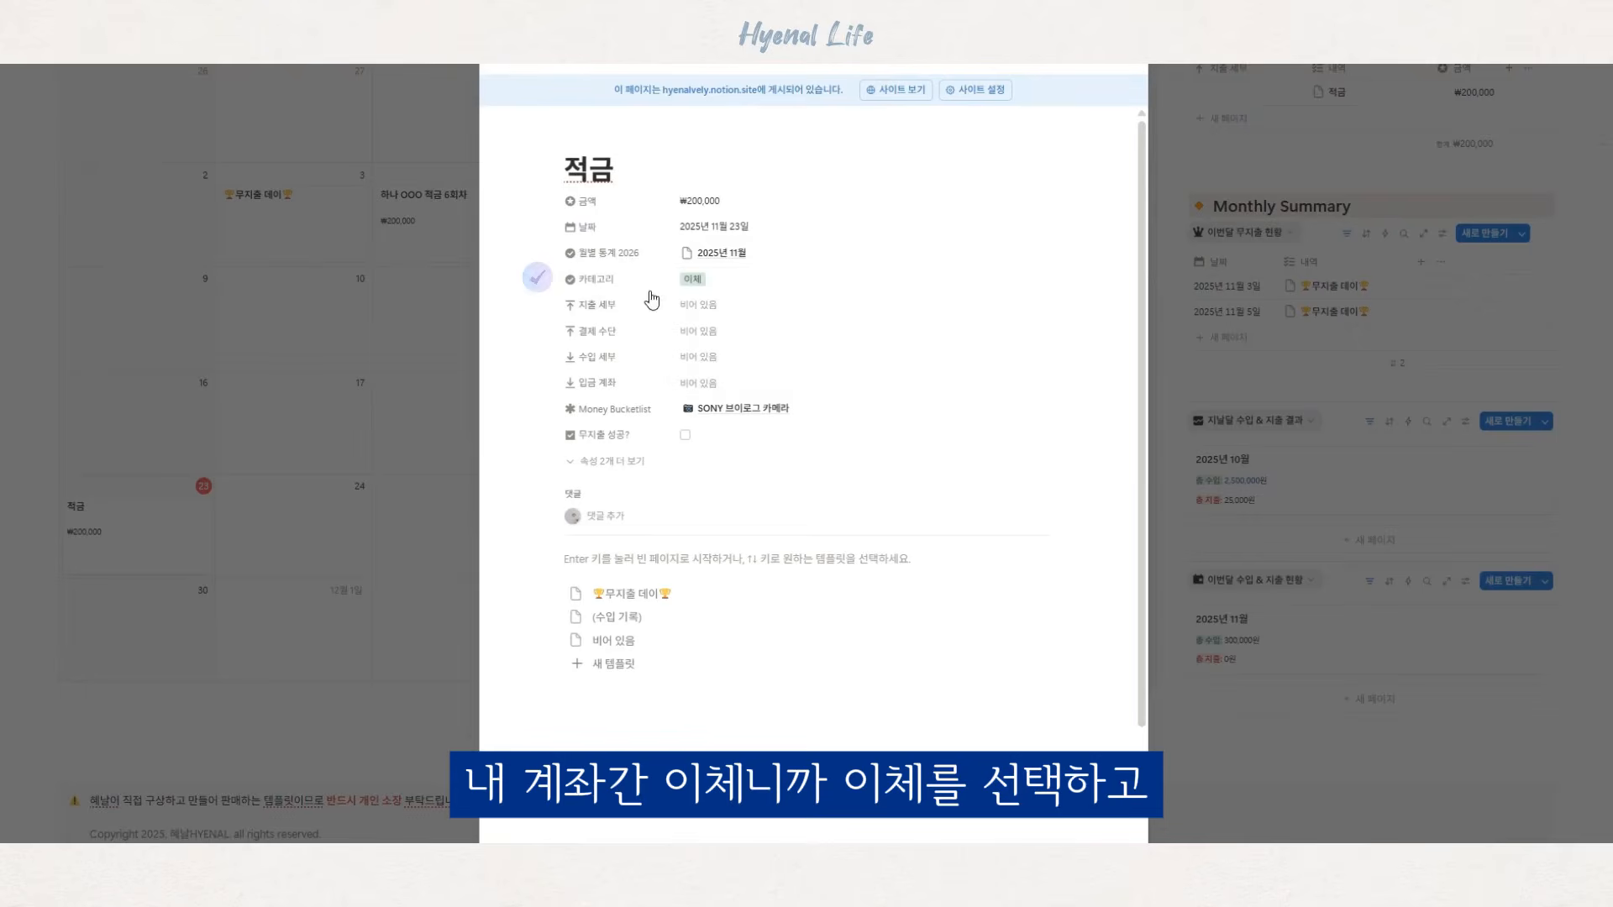
- Set the entry's 결제 수단 to 국민OO계좌이체 and its 입금 계좌 to 하나OOO적금이체, and close the entry
left_click(695, 332)
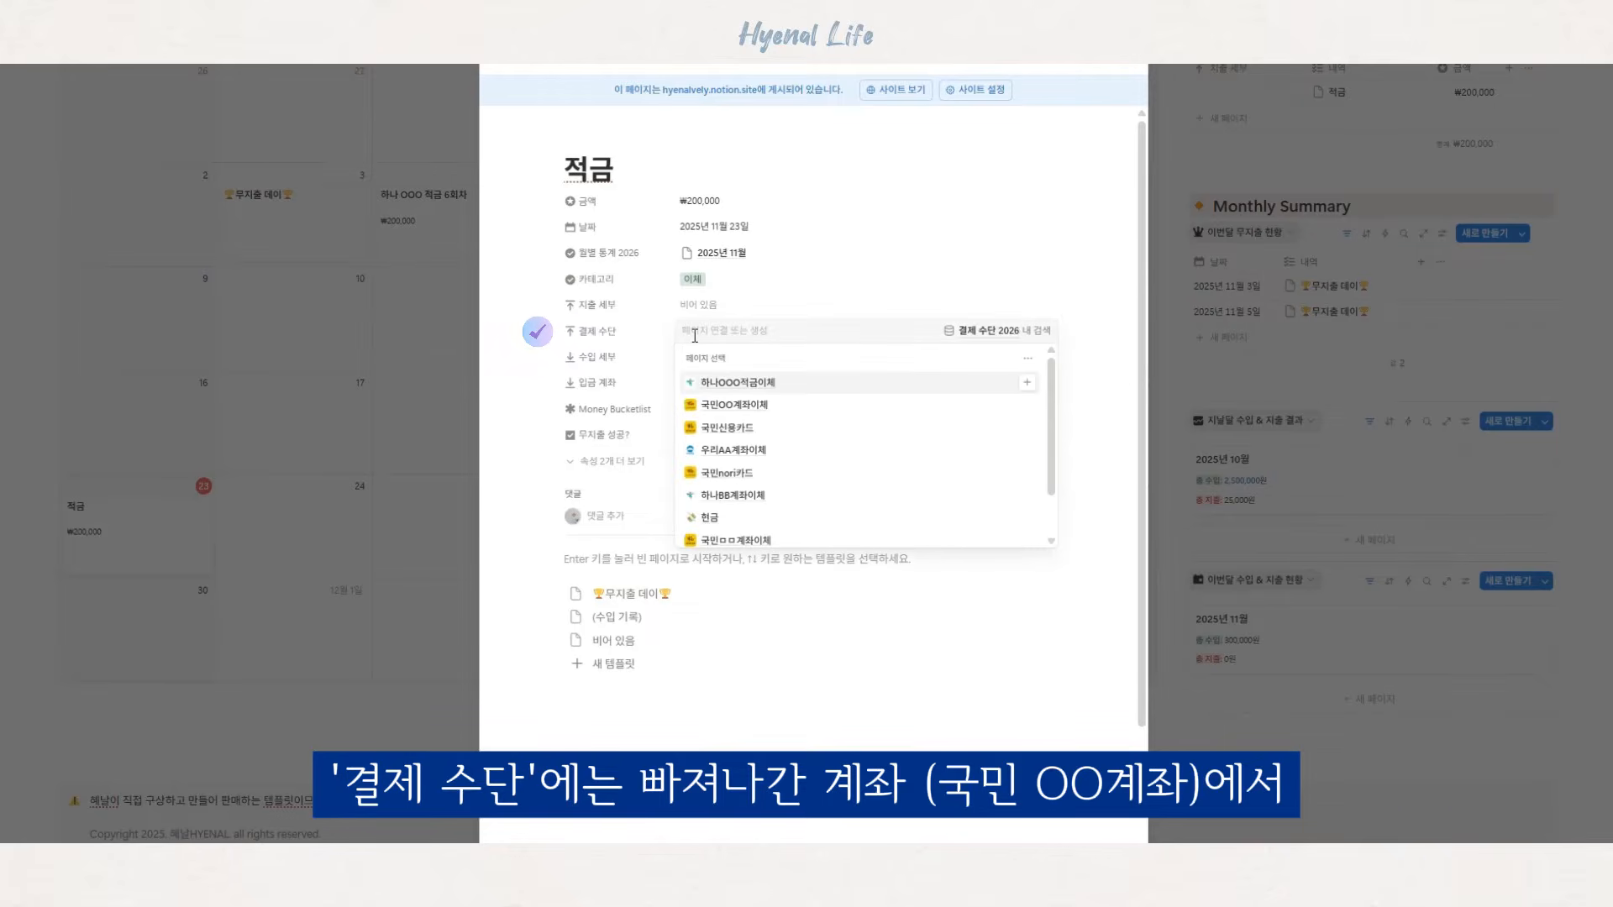
left_click(754, 405)
left_click(531, 377)
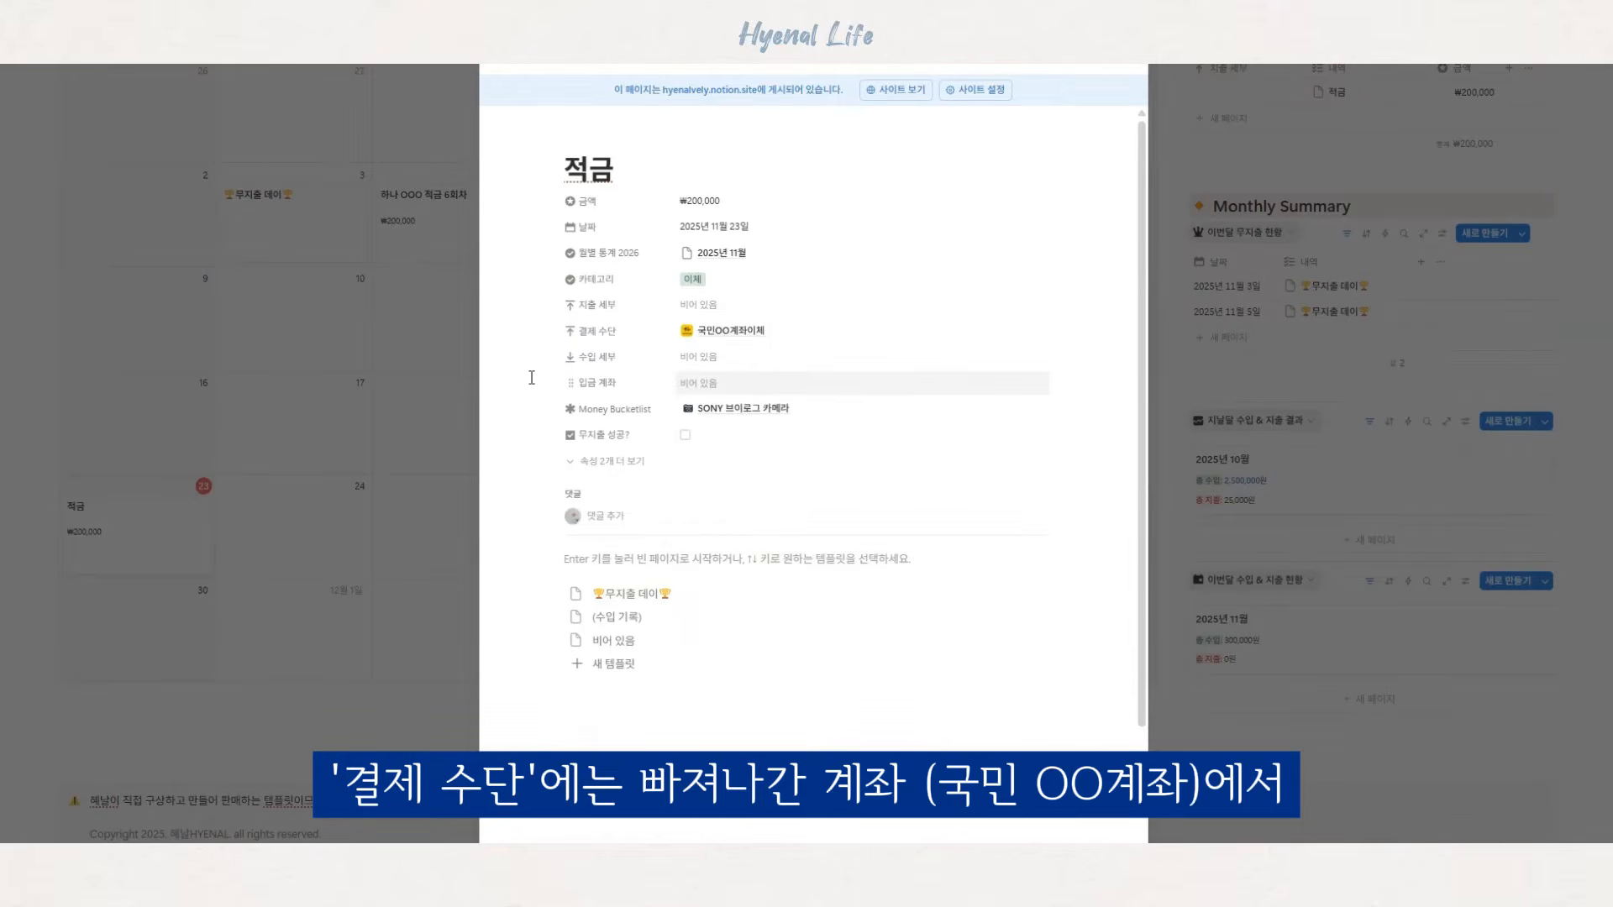
left_click(715, 392)
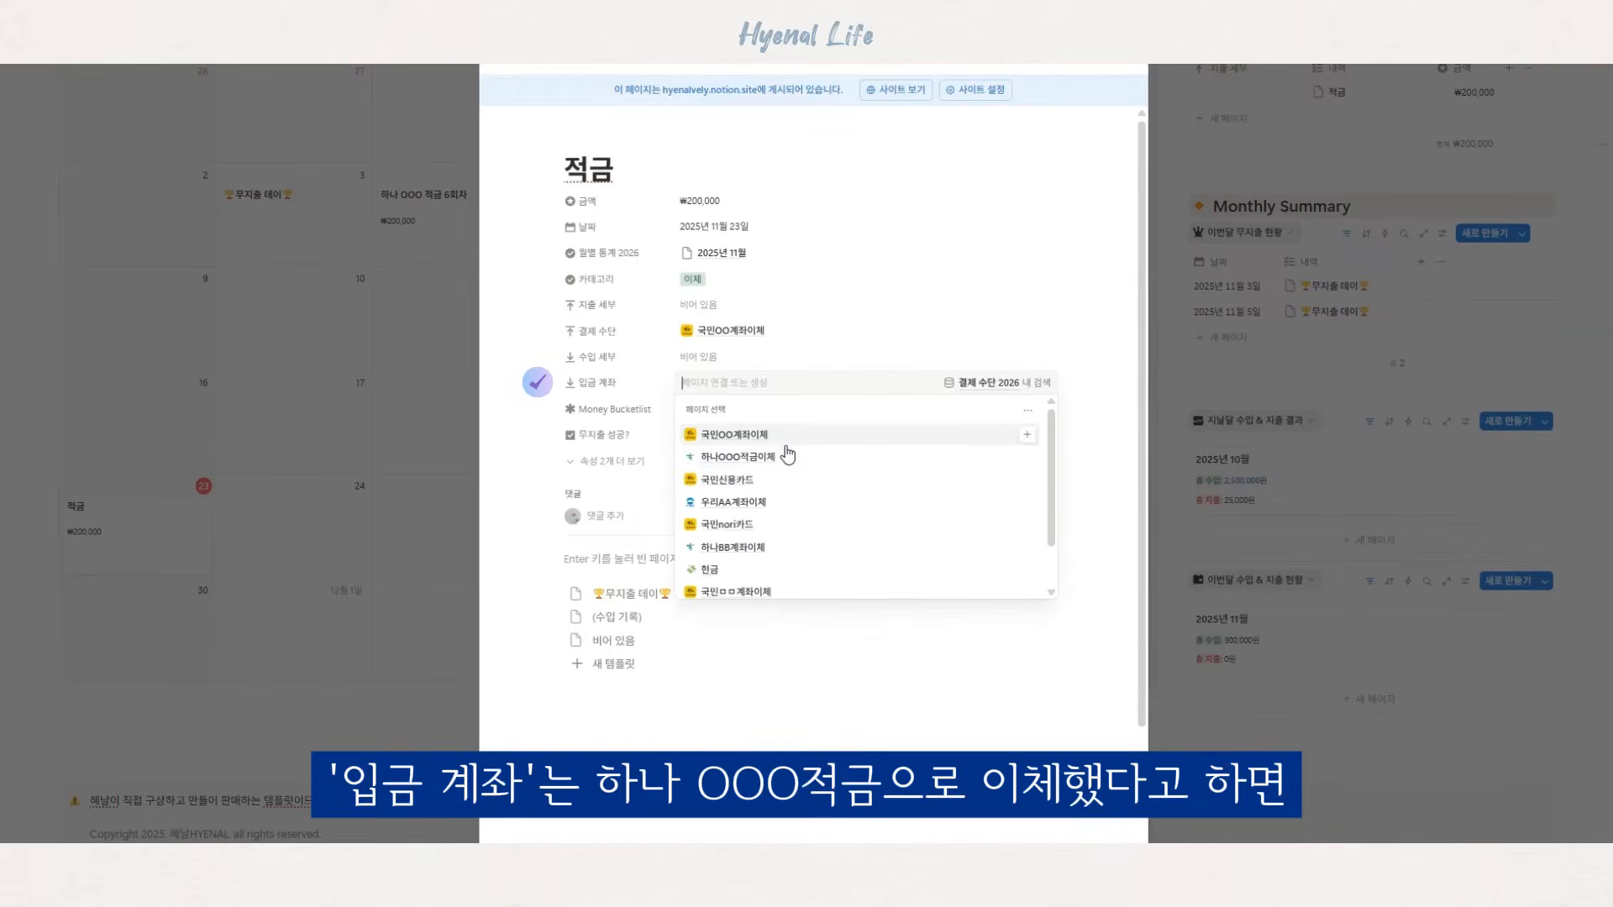
left_click(772, 460)
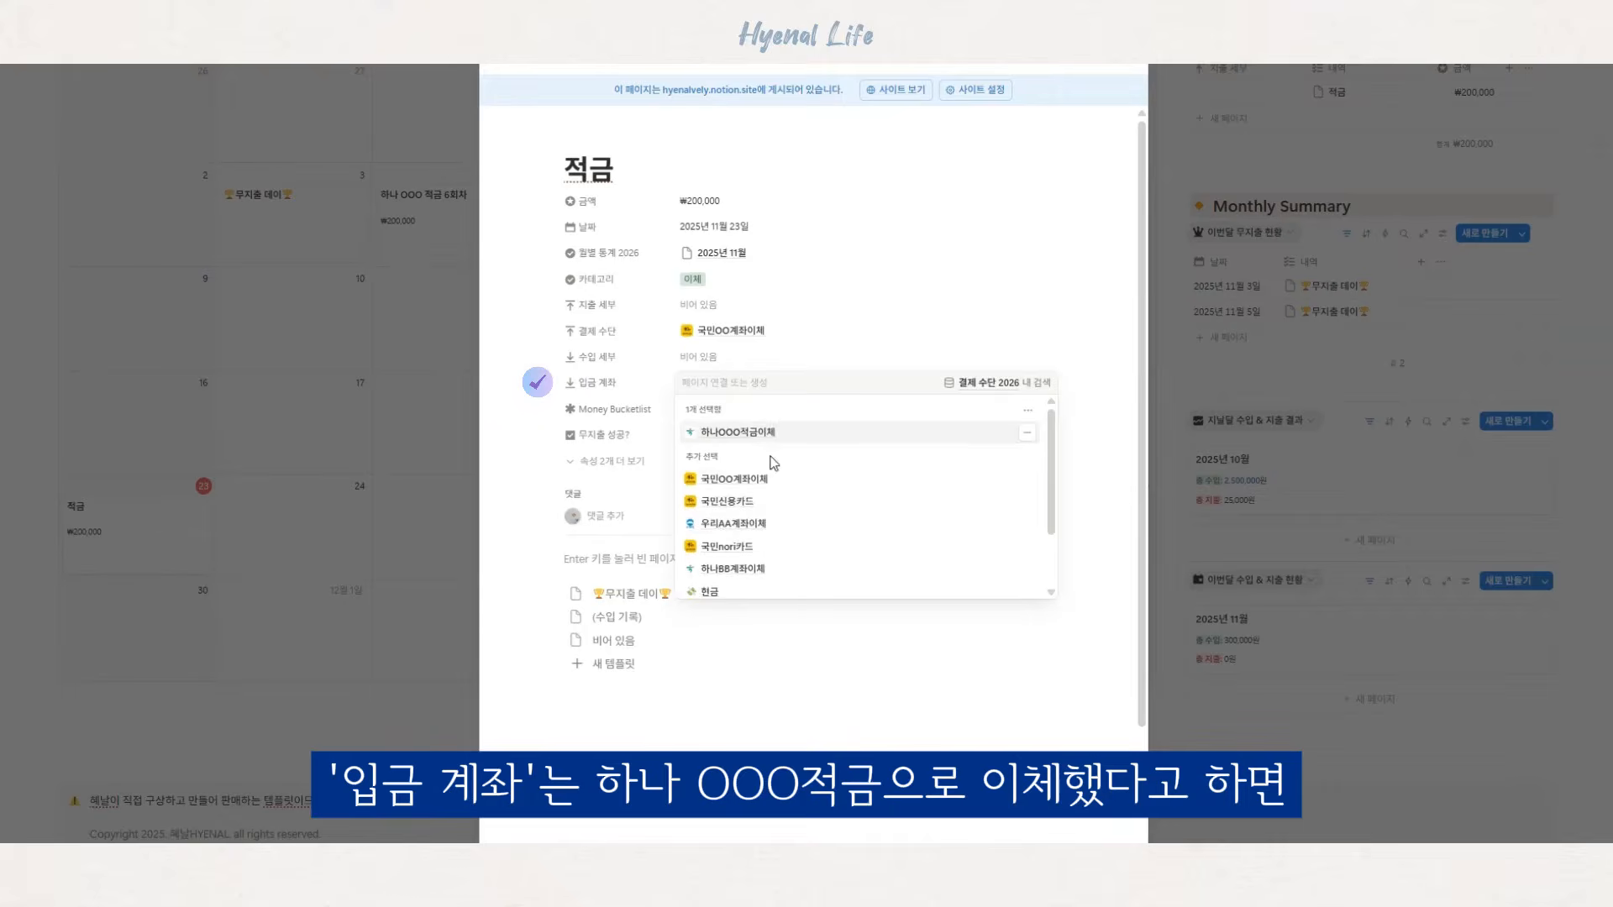
key("Escape")
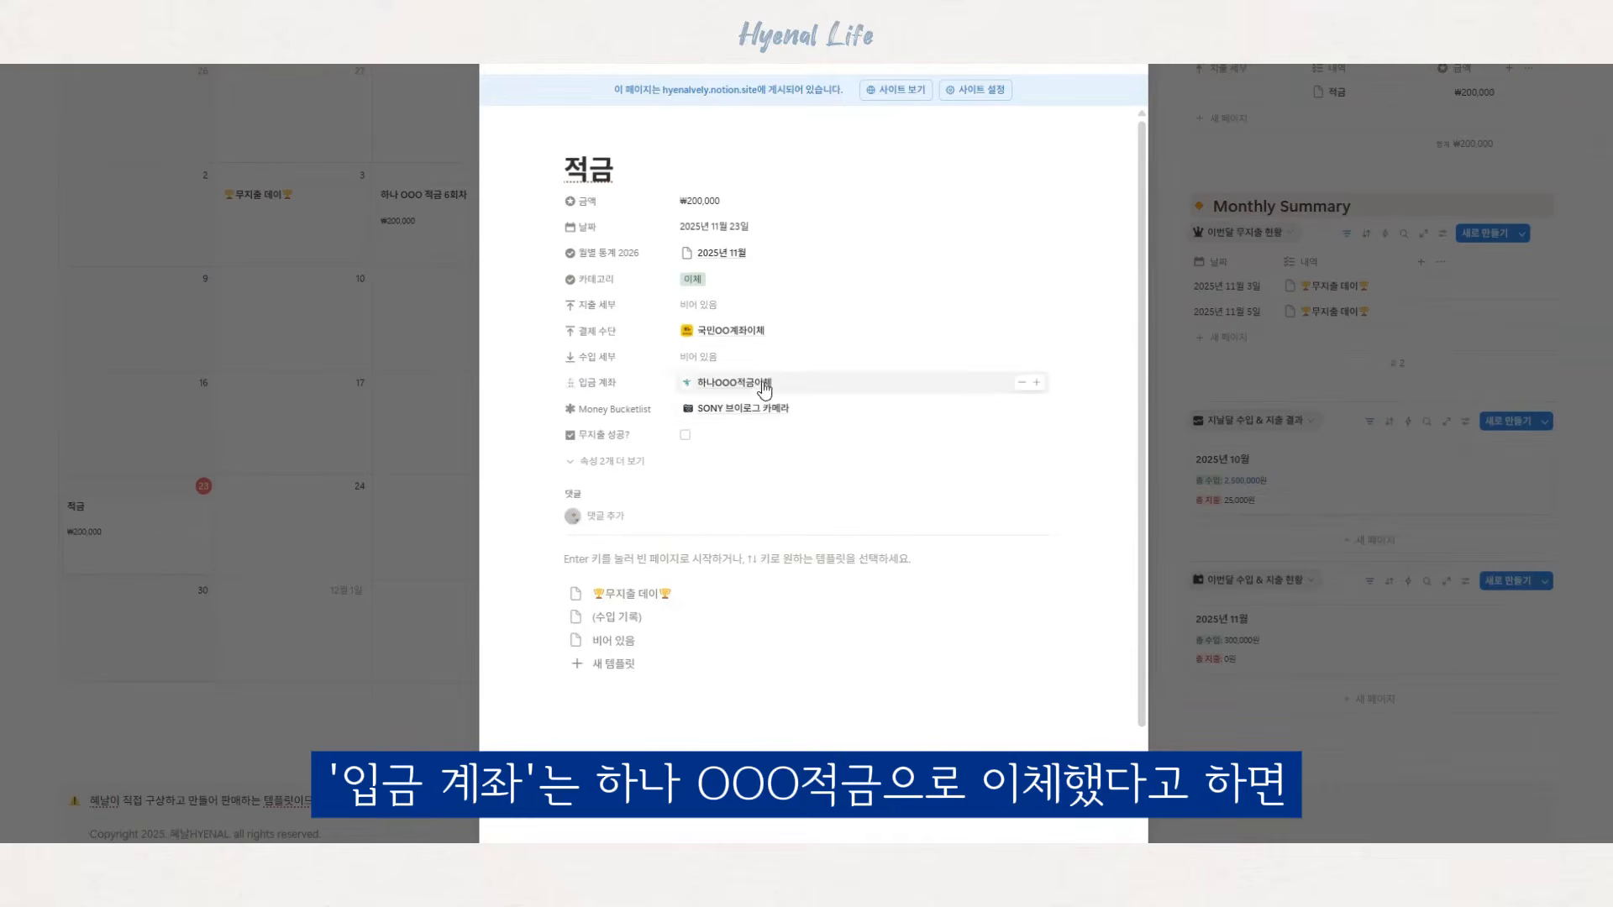
left_click(476, 494)
- Check the saved amount and progress on the SONY 브이로그 카메라 card in Money Bucketlist, and return to Money Calendar 2025
scroll(847, 527, "up", 15)
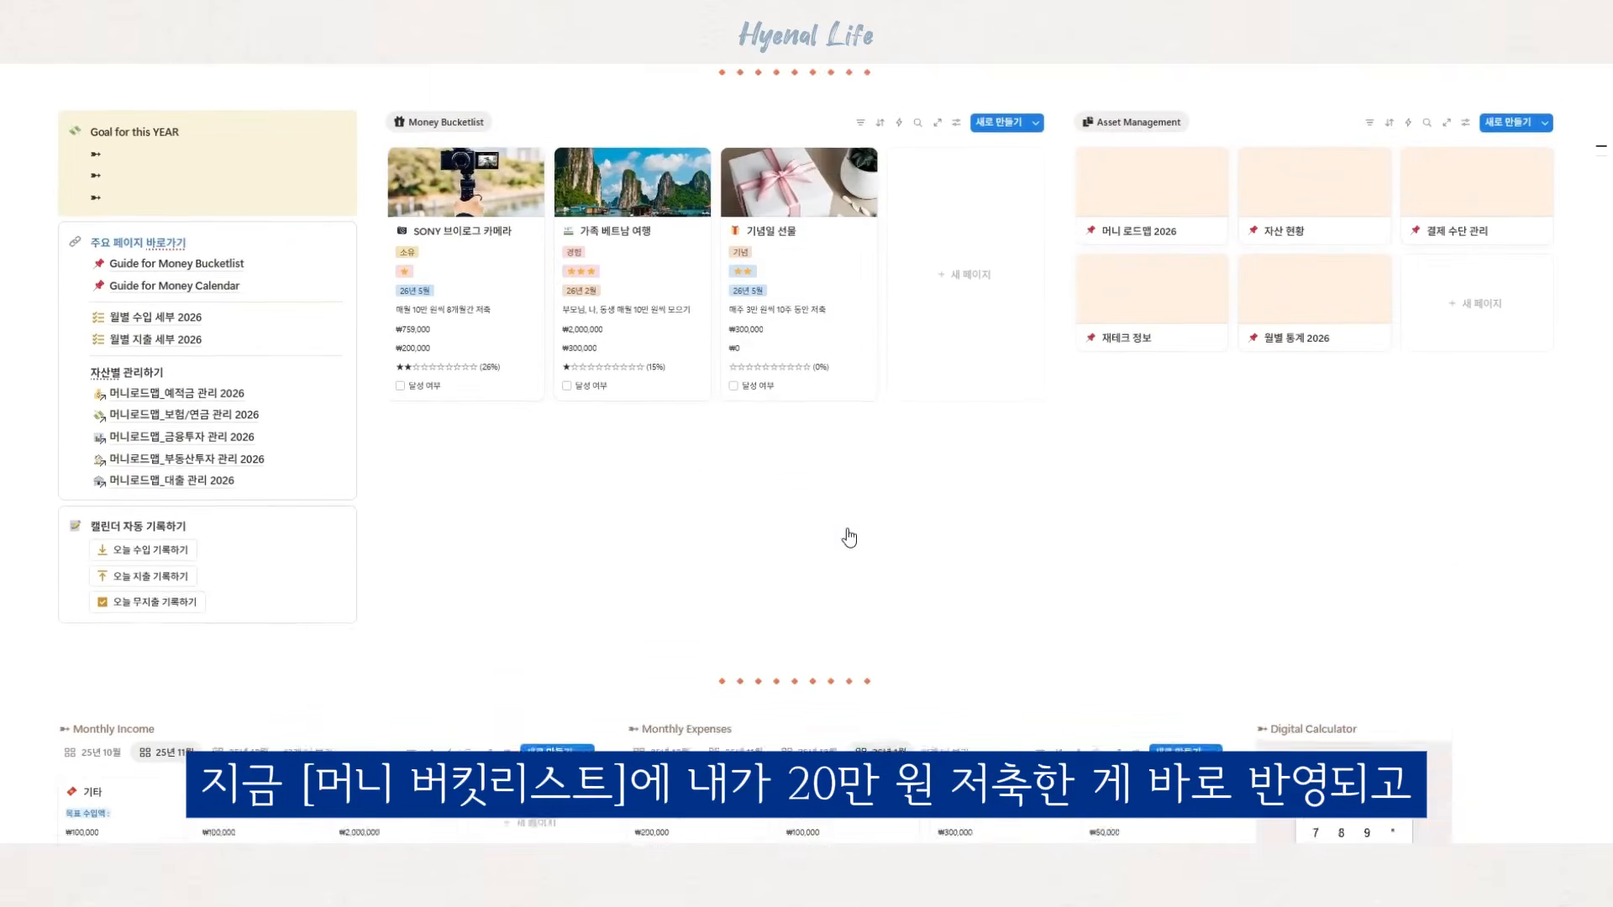
scroll(848, 538, "up", 3)
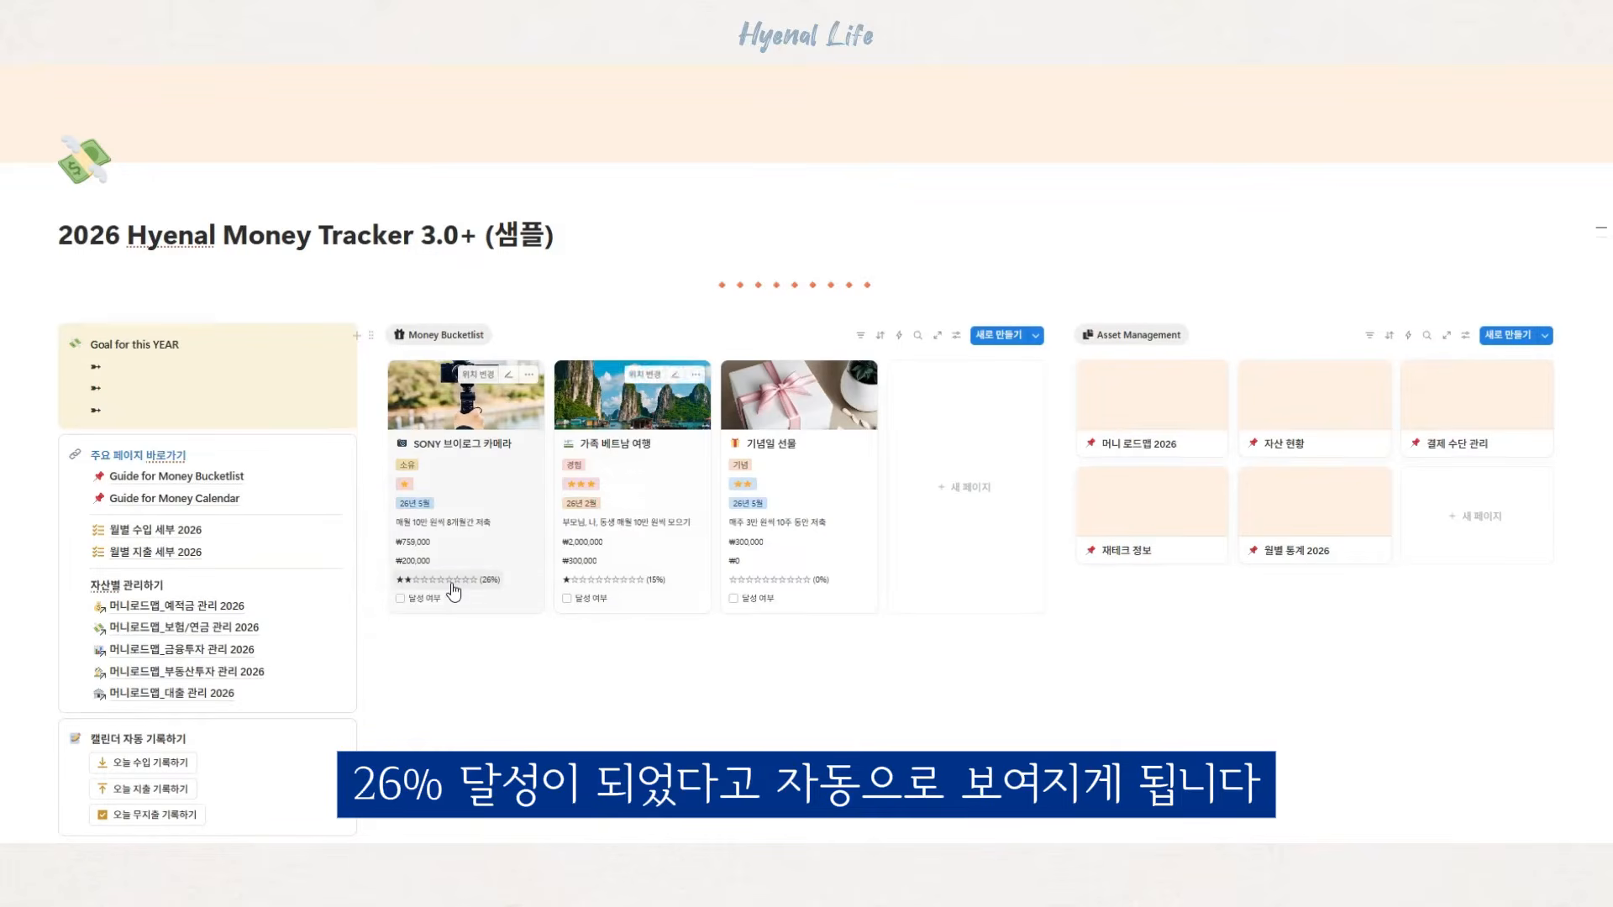
scroll(835, 698, "down", 20)
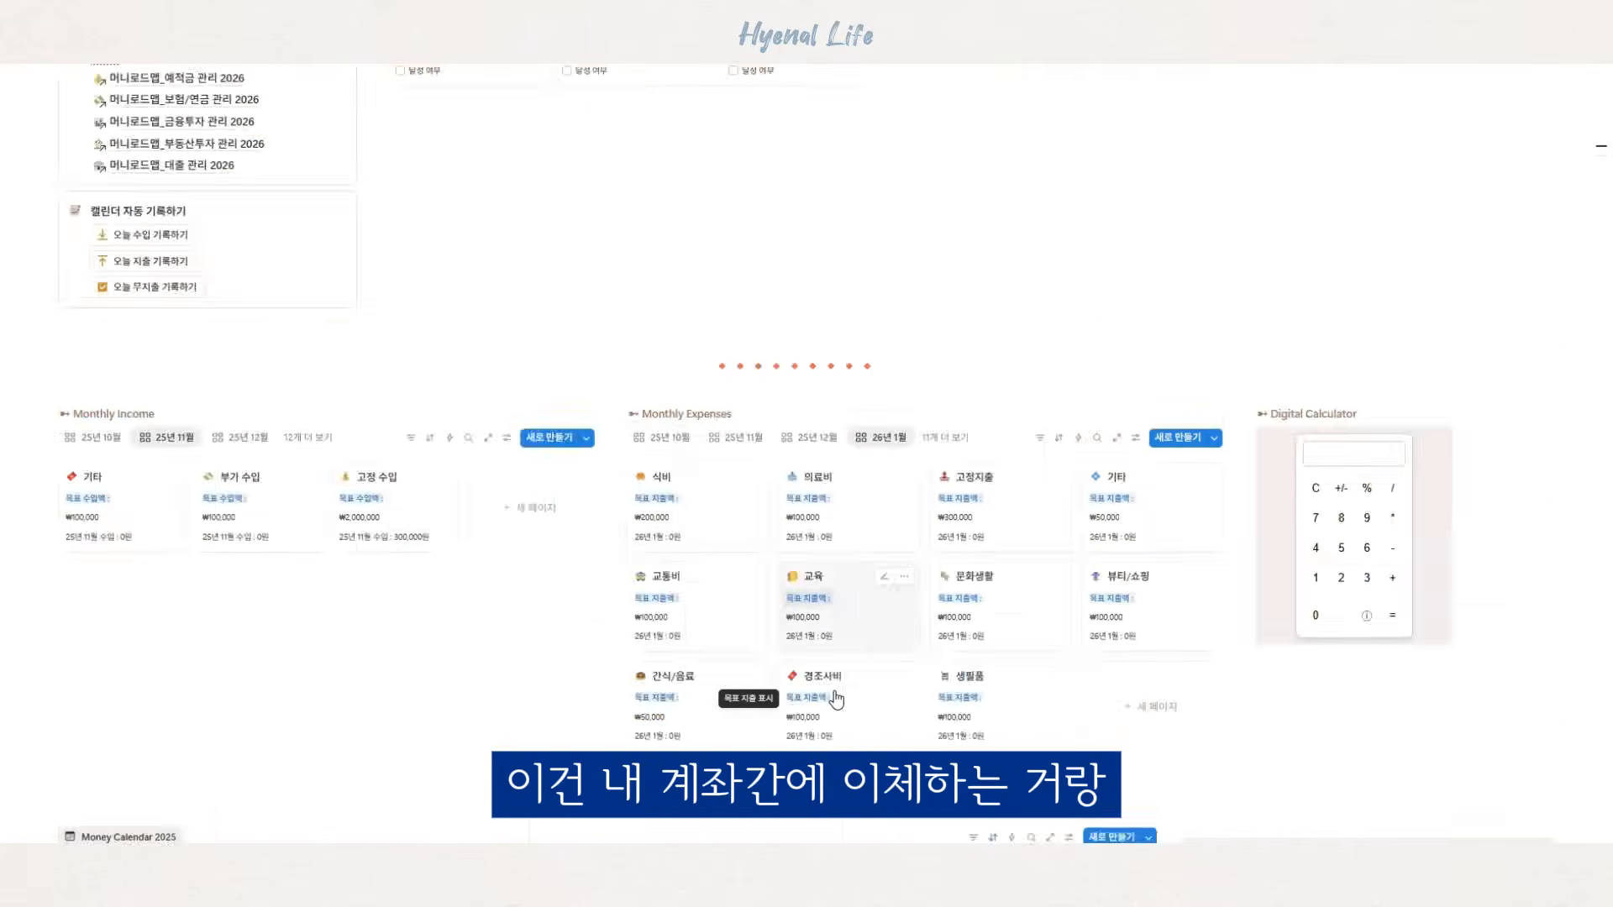
scroll(837, 696, "up", 1)
scroll(836, 697, "up", 1)
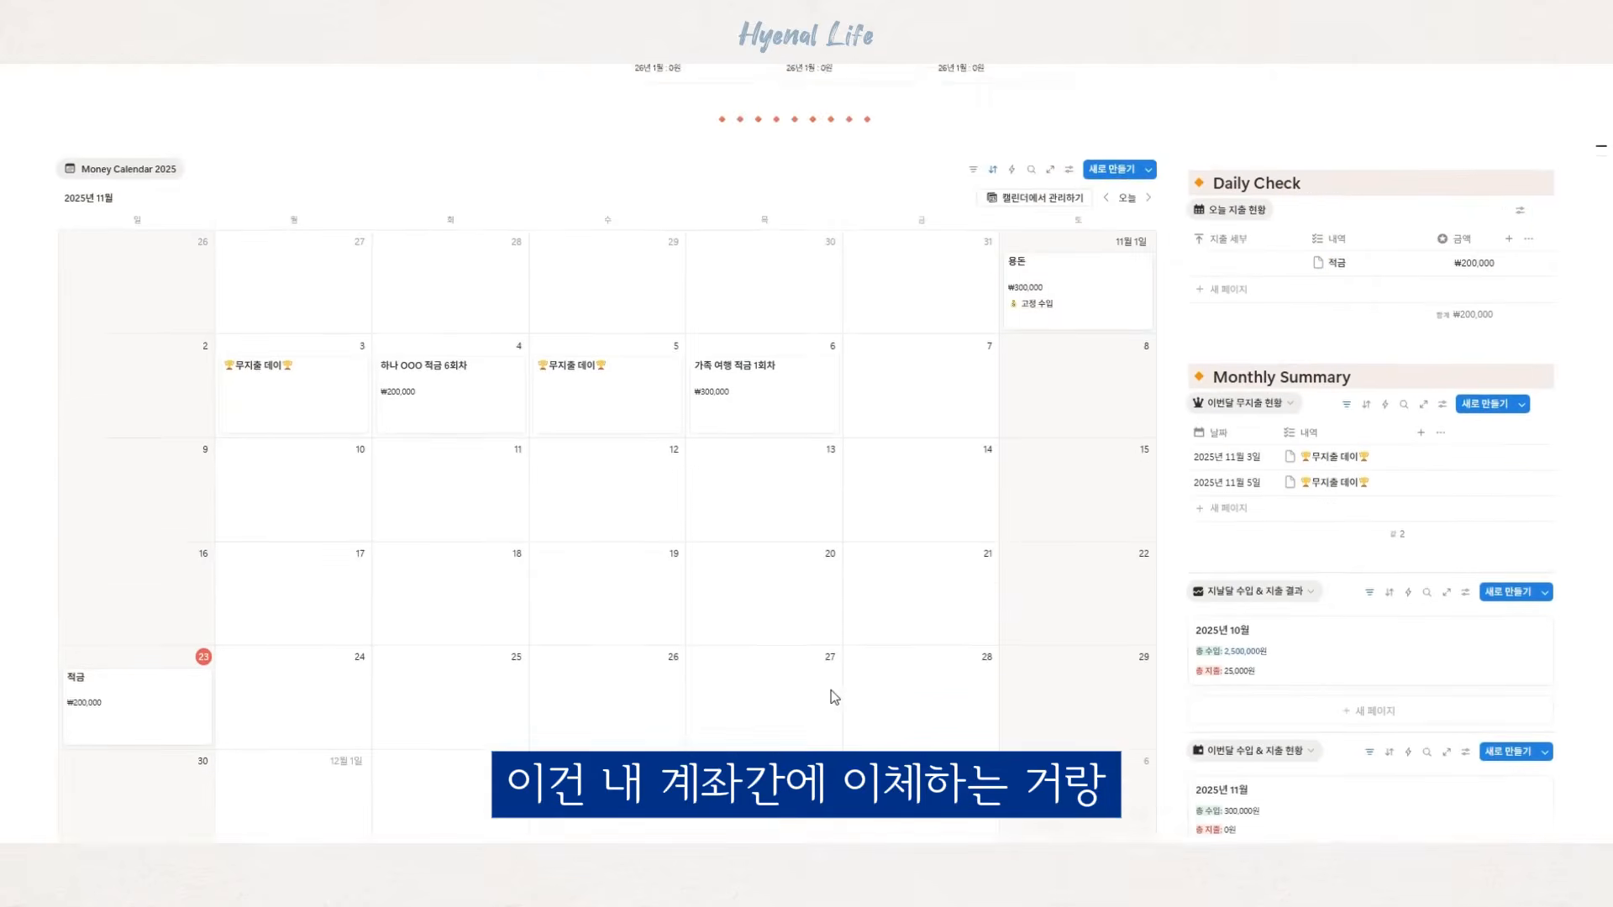